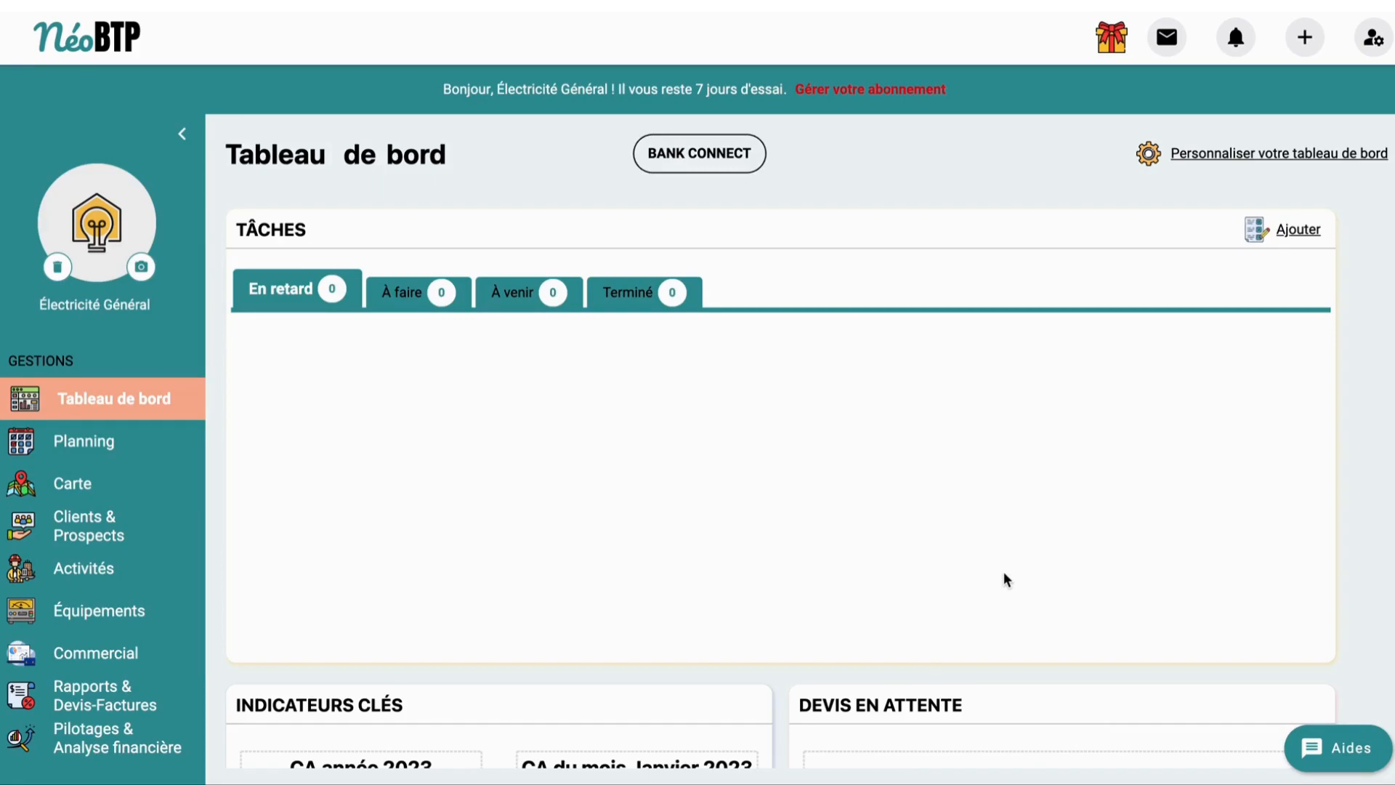
# - View the quick-creation options and the account options available from the dashboard
pyautogui.scroll(-2, 1004, 573)
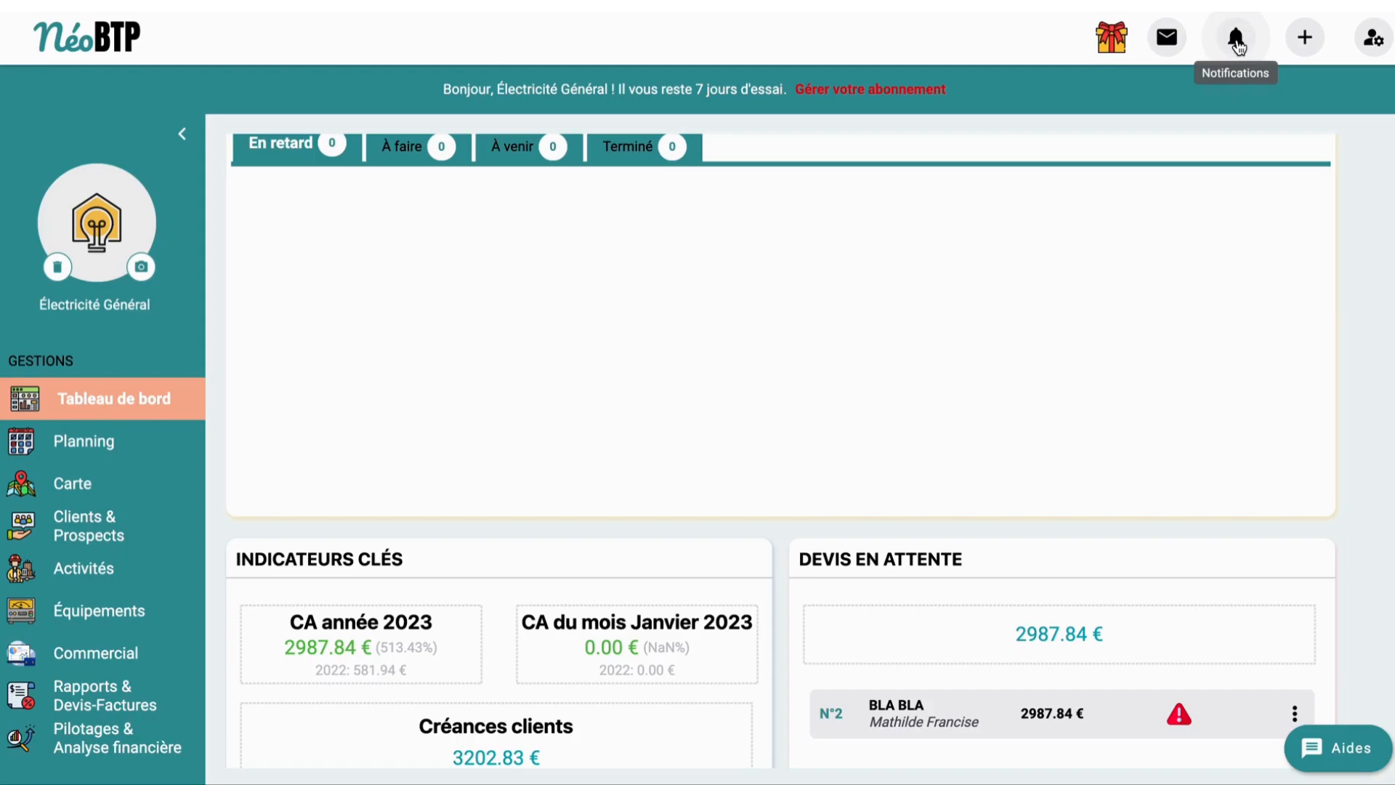
pyautogui.click(1305, 38)
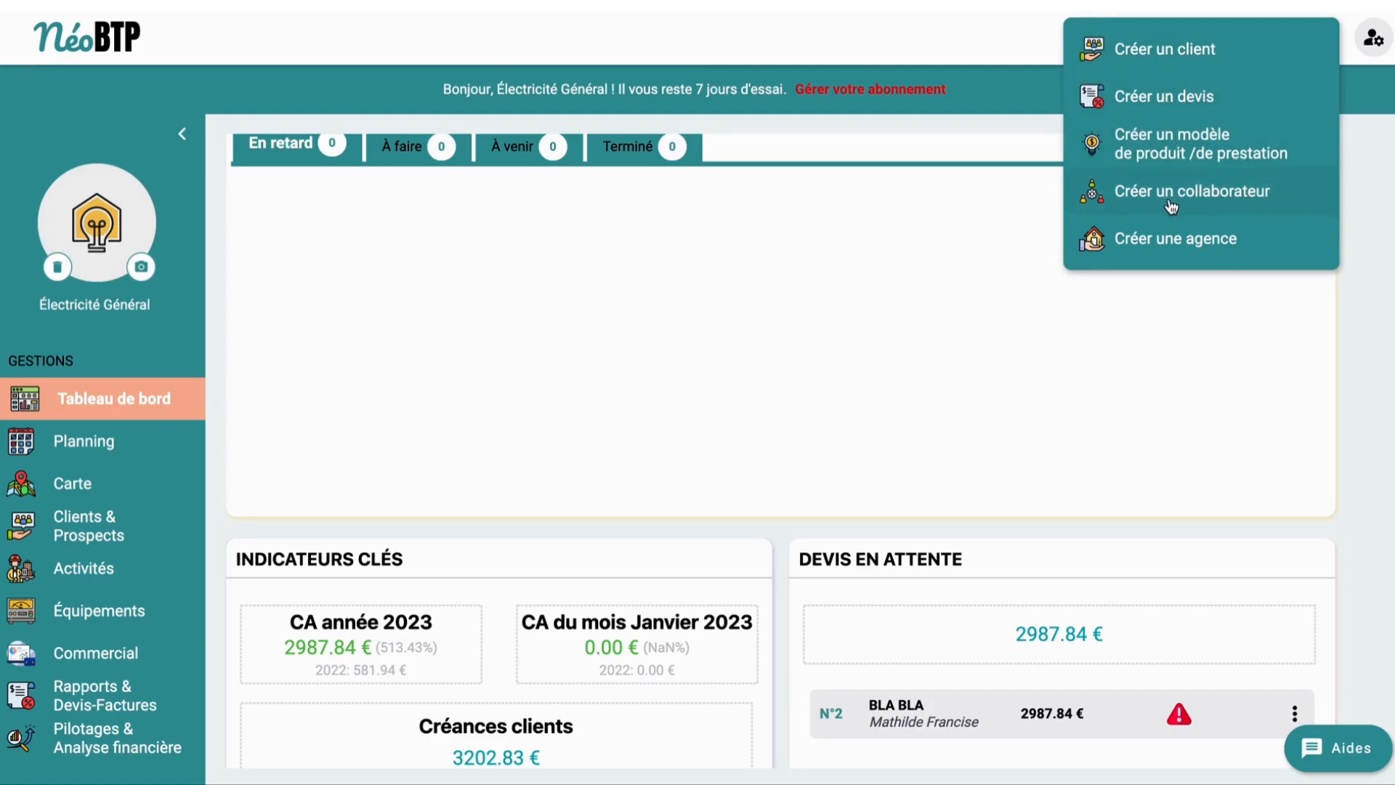
pyautogui.click(974, 219)
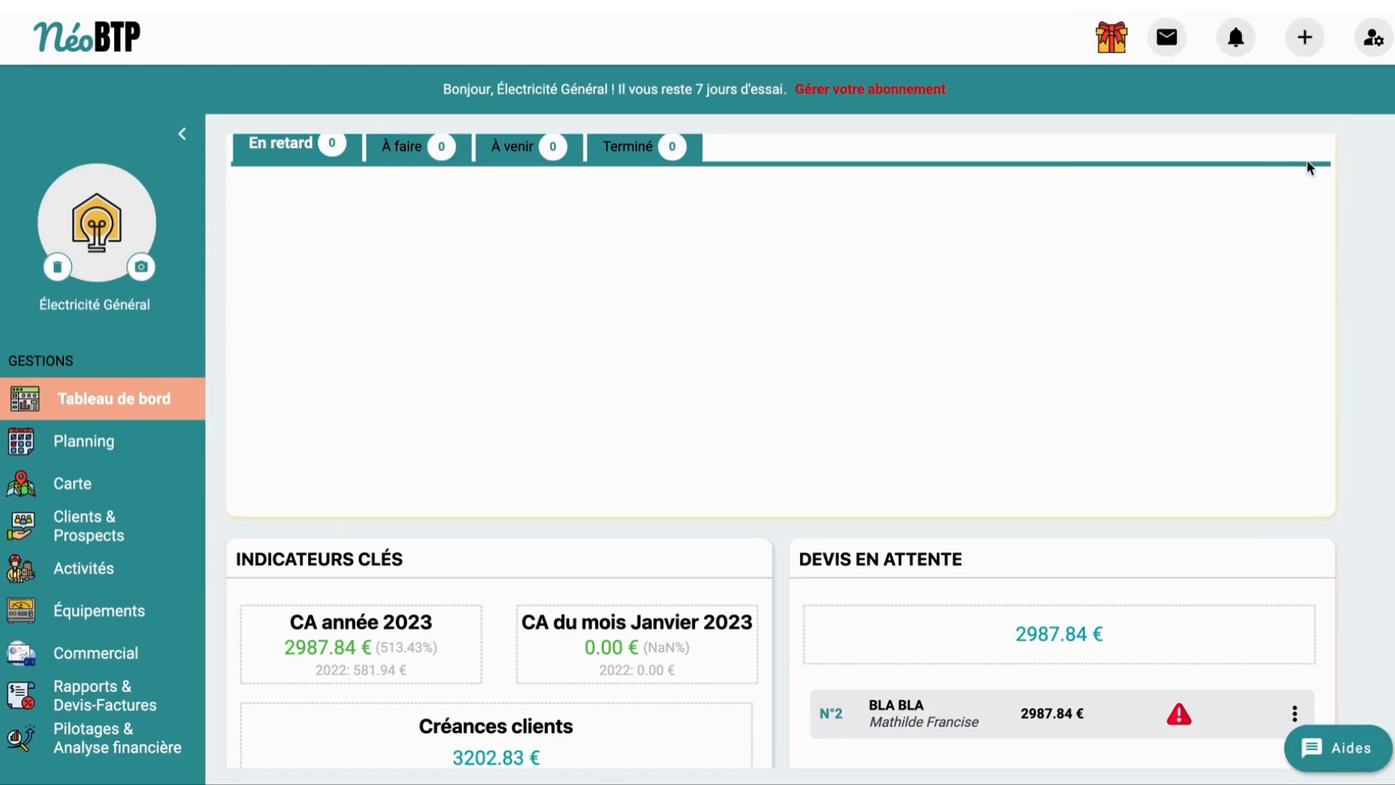
pyautogui.scroll(2, 1306, 165)
pyautogui.click(1384, 45)
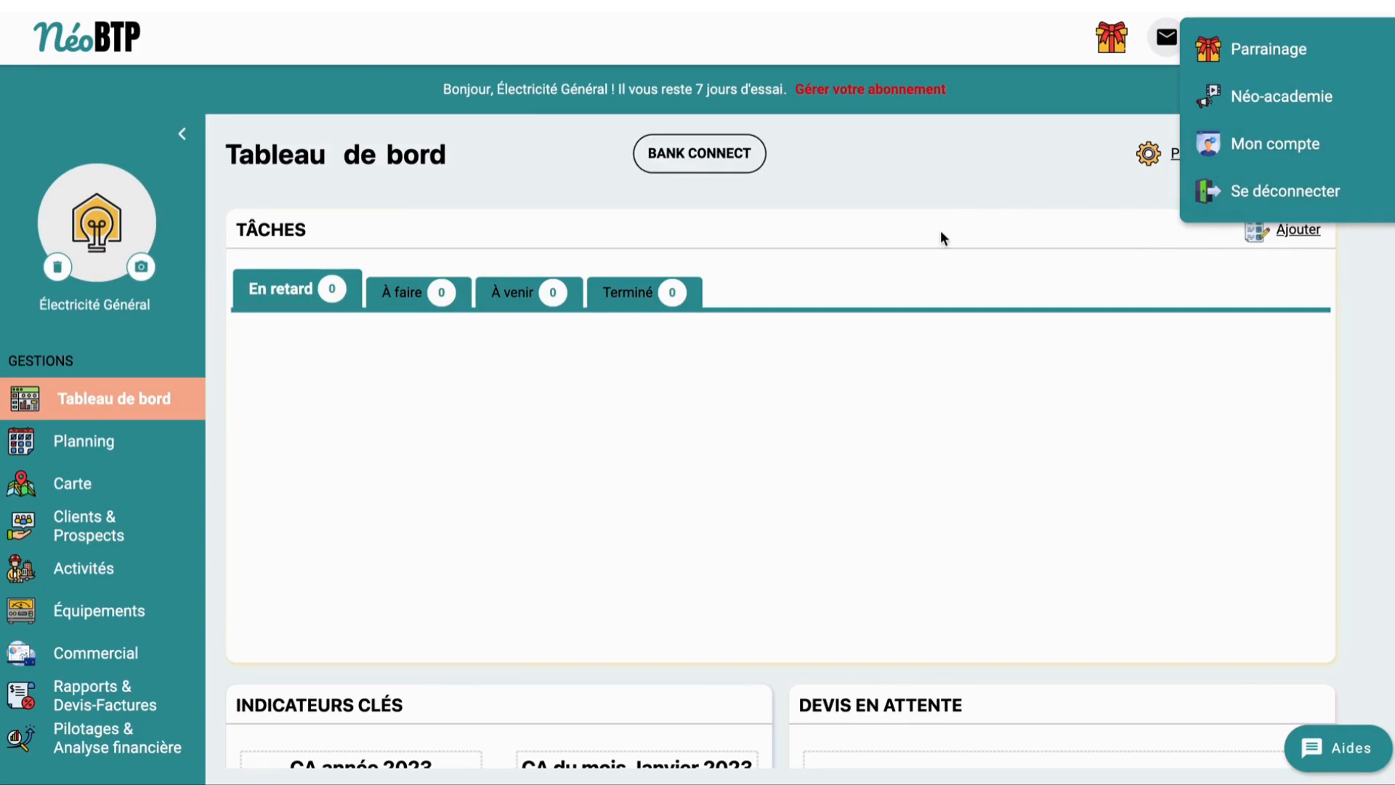
pyautogui.click(943, 331)
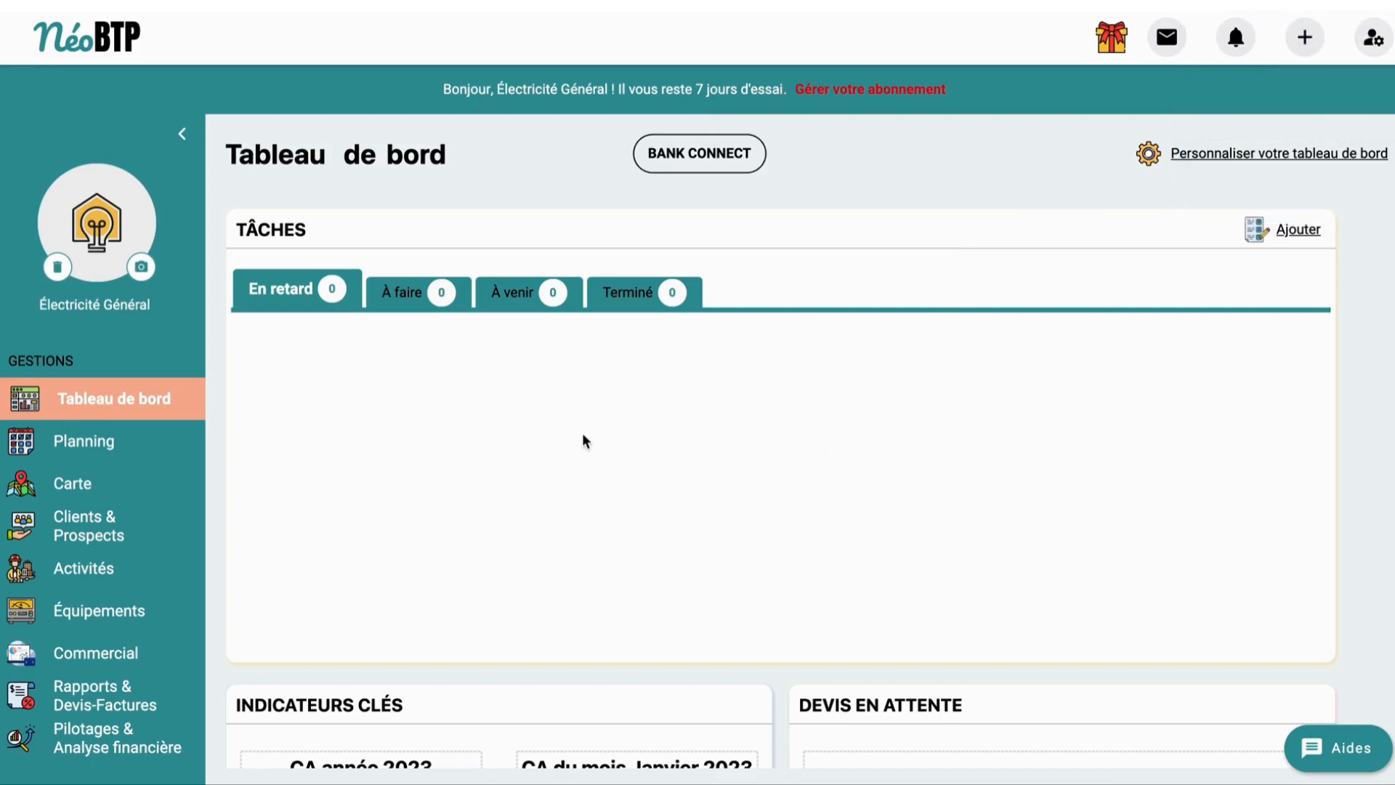
# - Examine the dashboard's tasks, key indicators, pending quotes, unpaid invoices, agenda and expense report sections
pyautogui.scroll(-1, 582, 440)
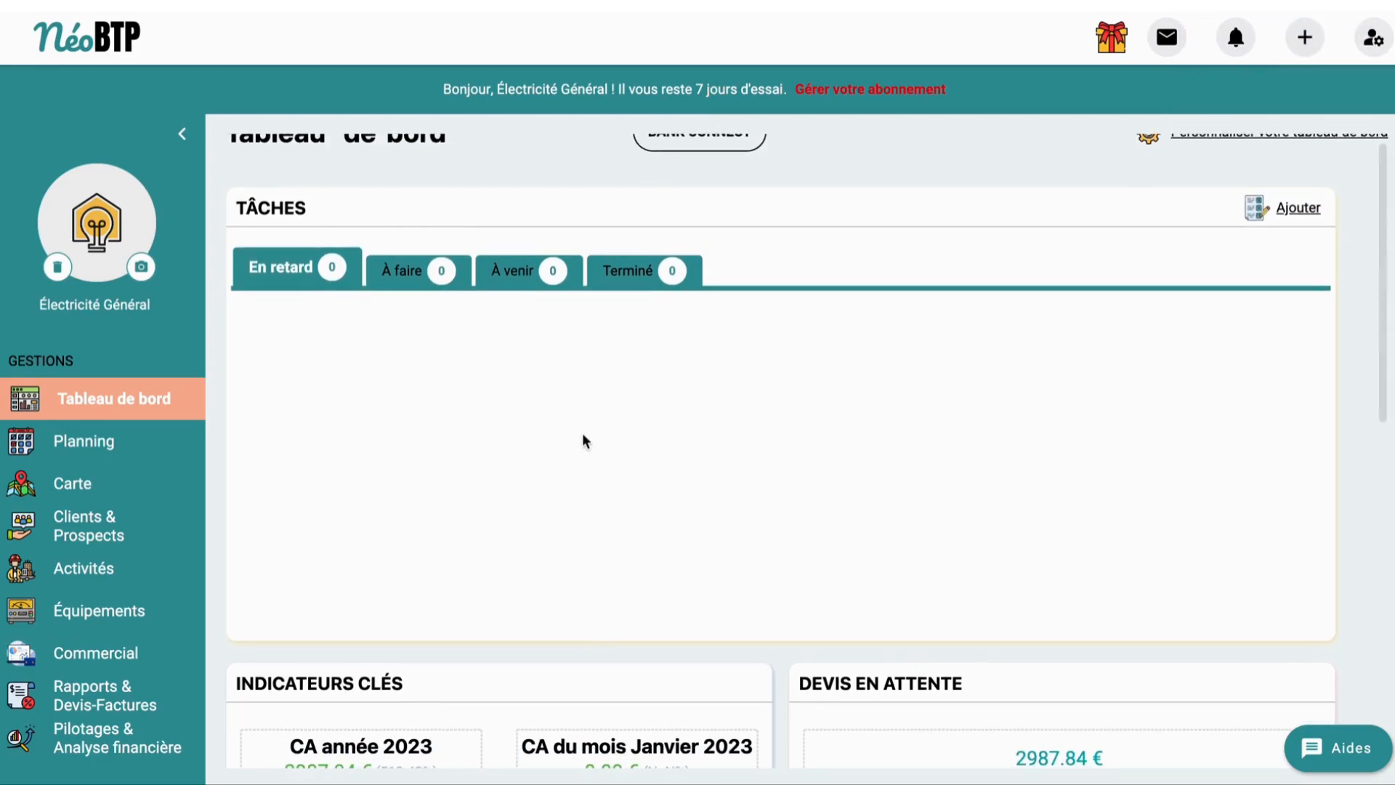
pyautogui.scroll(1, 582, 436)
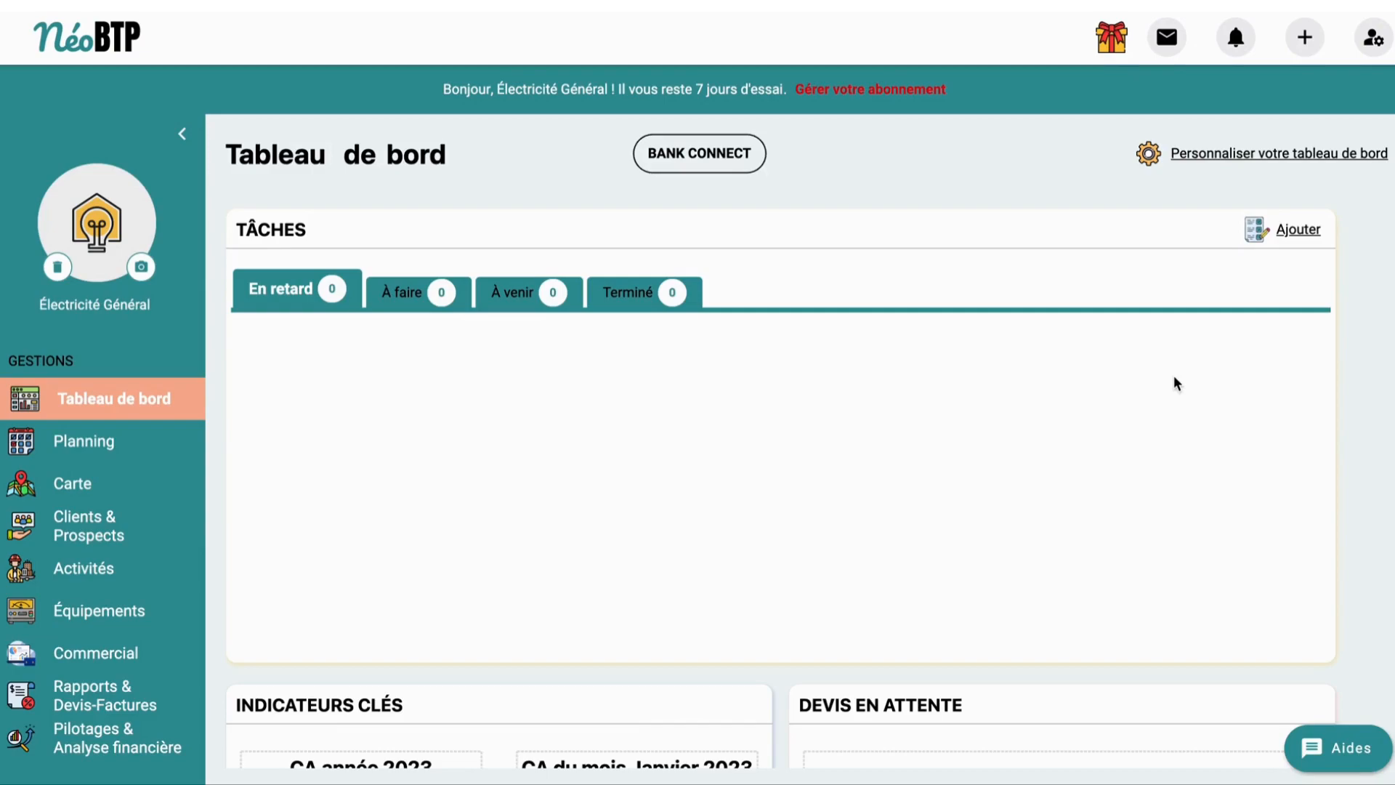
pyautogui.scroll(-1, 1174, 375)
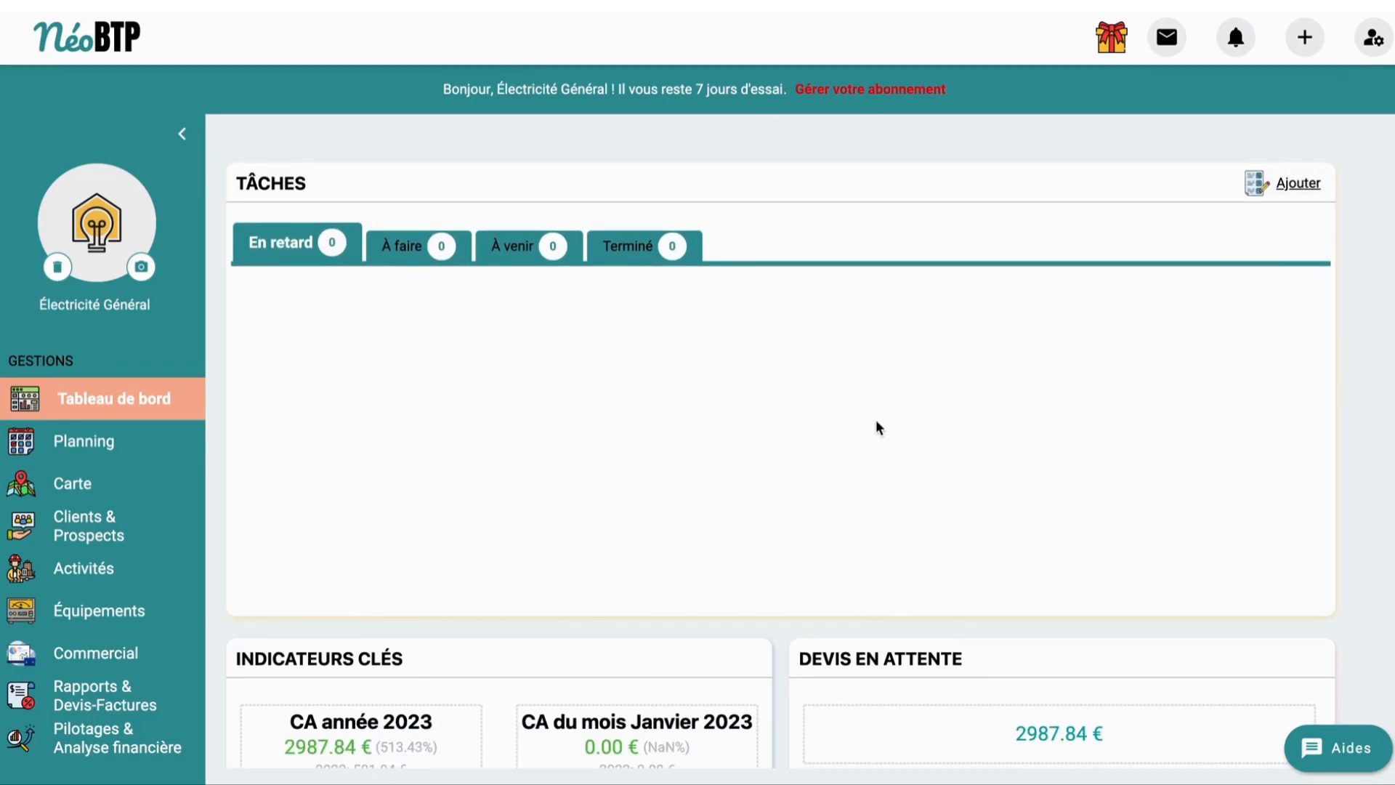
pyautogui.scroll(-1, 875, 419)
pyautogui.scroll(-3, 761, 424)
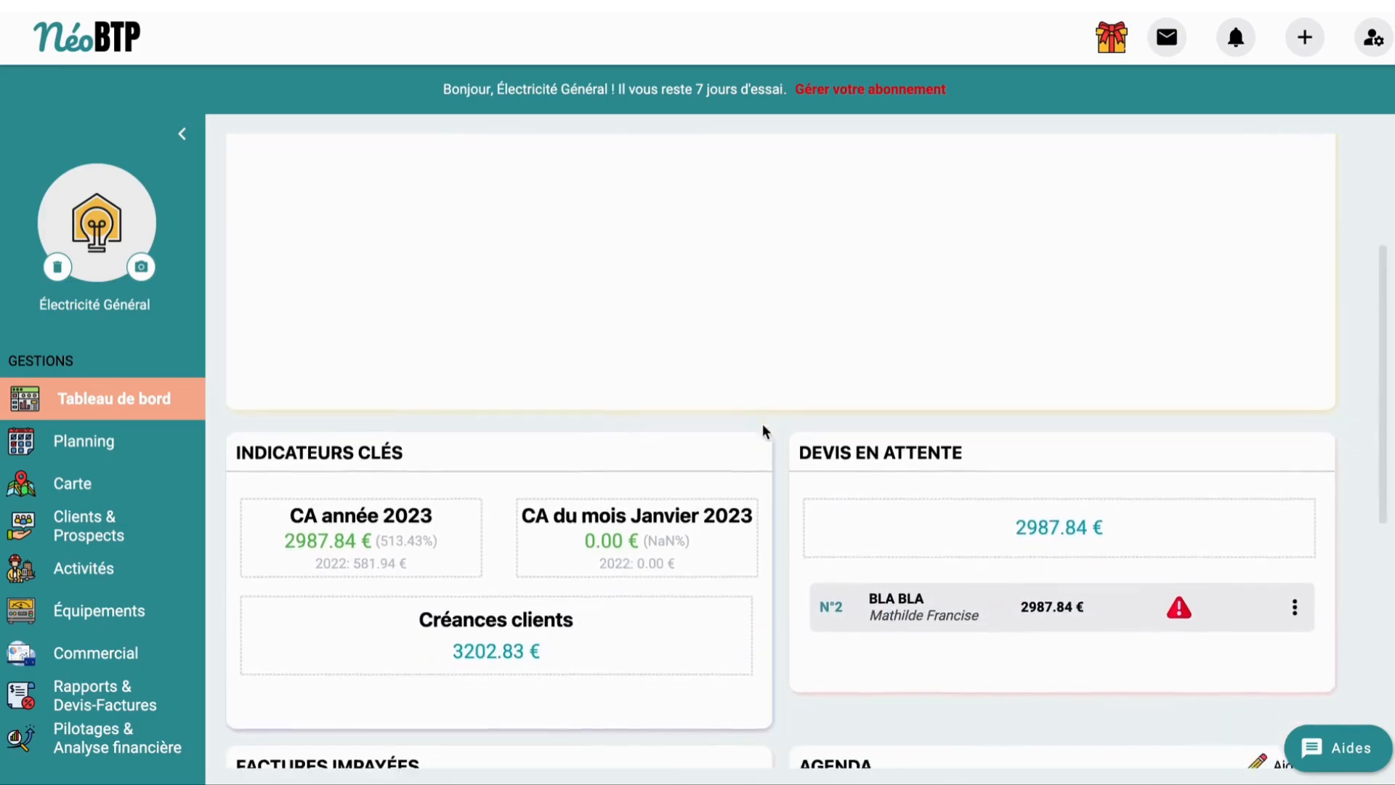
pyautogui.scroll(-3, 761, 425)
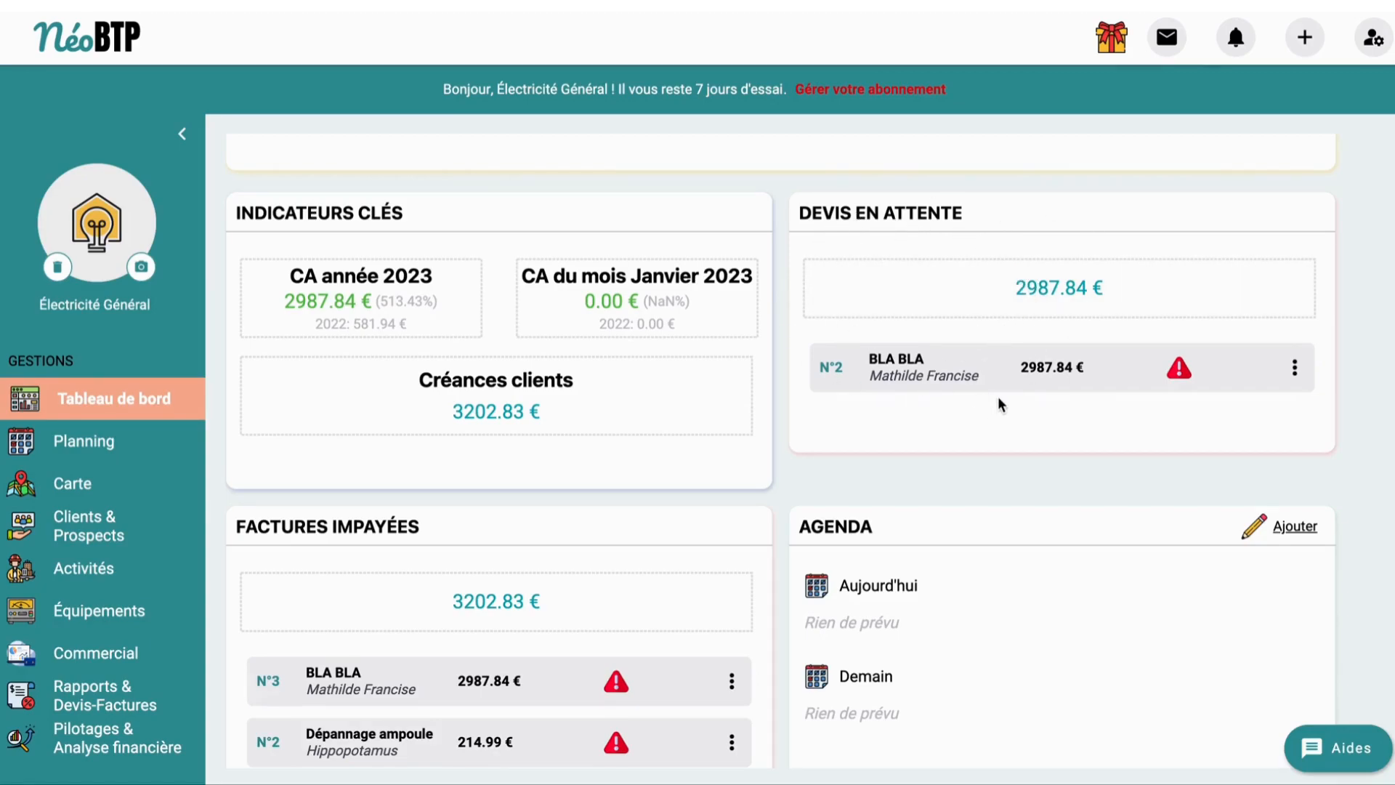
pyautogui.moveTo(1178, 369)
pyautogui.scroll(-2, 1046, 472)
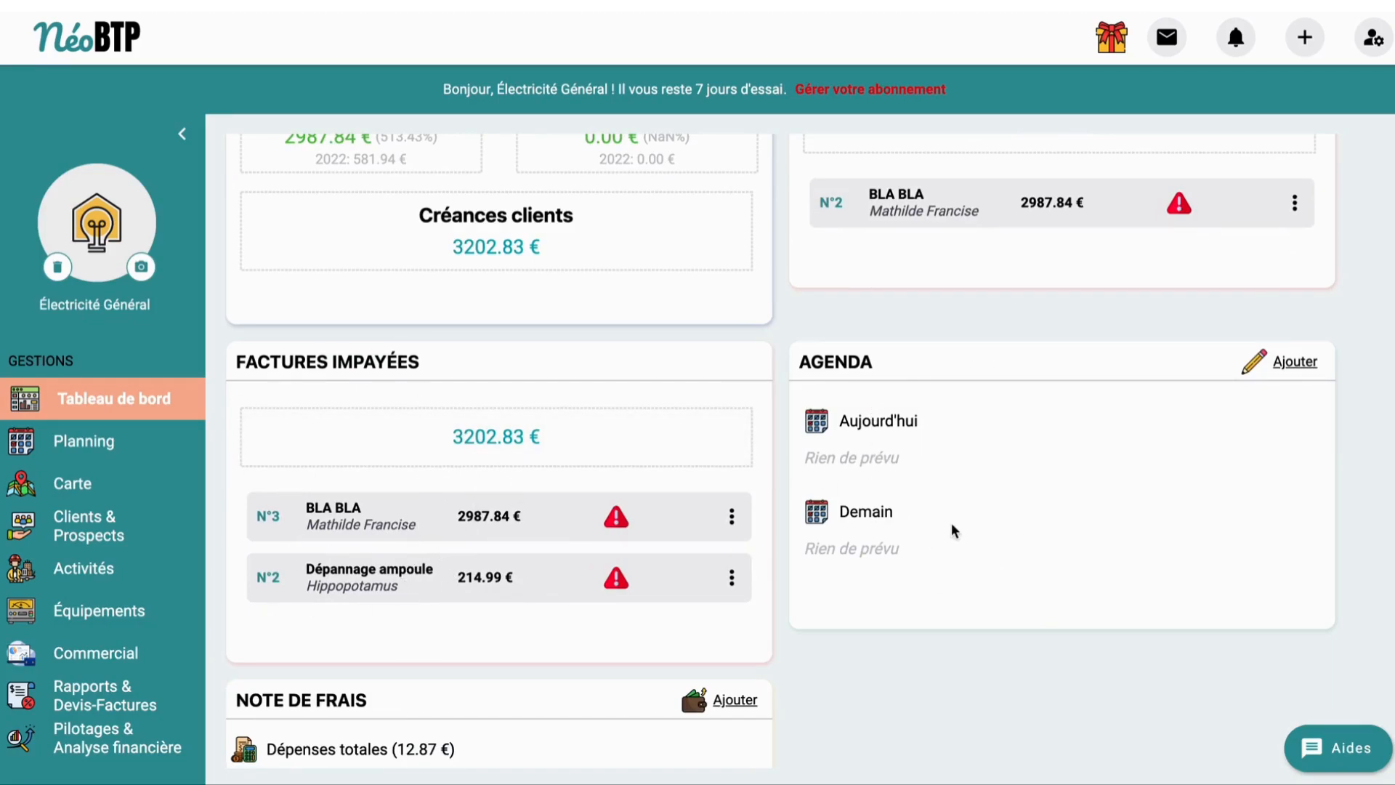
pyautogui.scroll(-2, 952, 530)
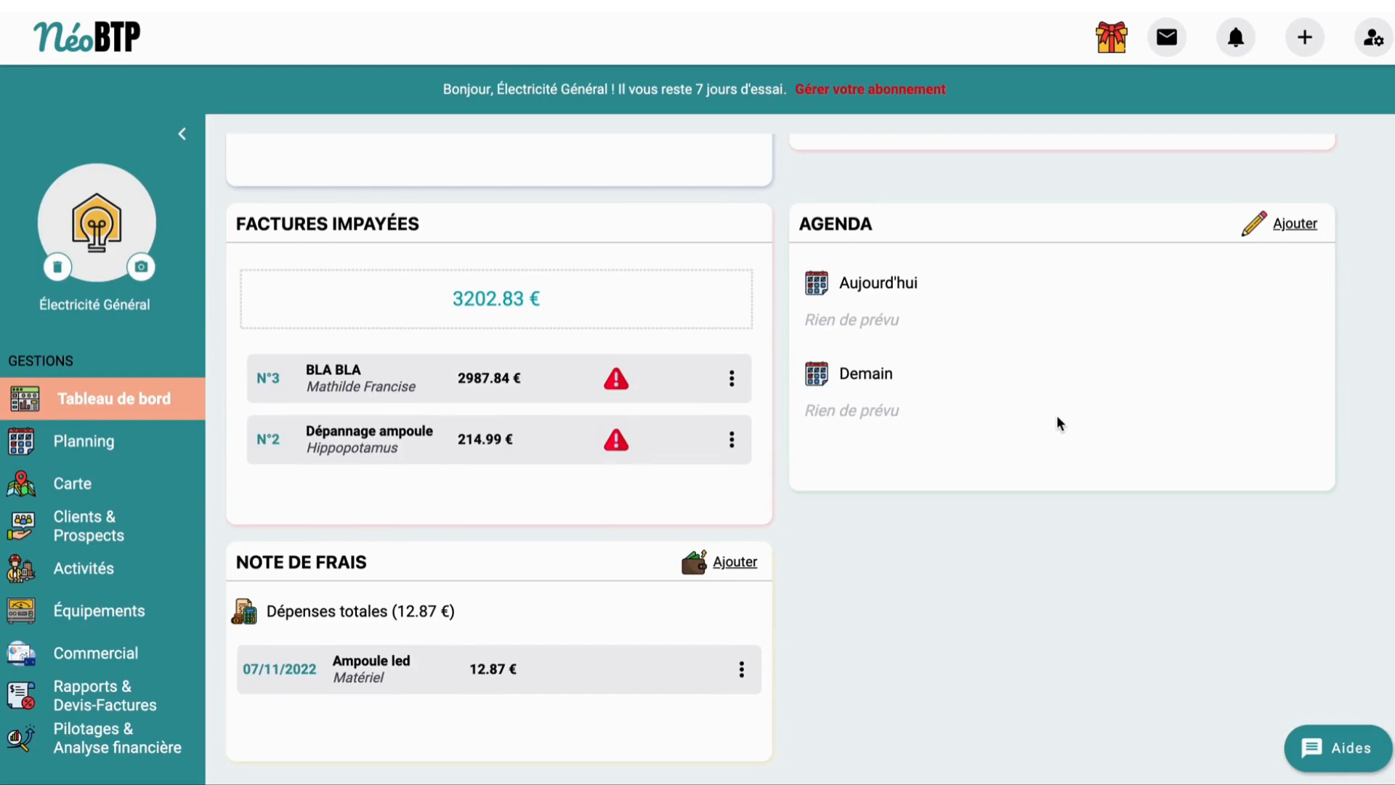
pyautogui.scroll(-1, 1058, 422)
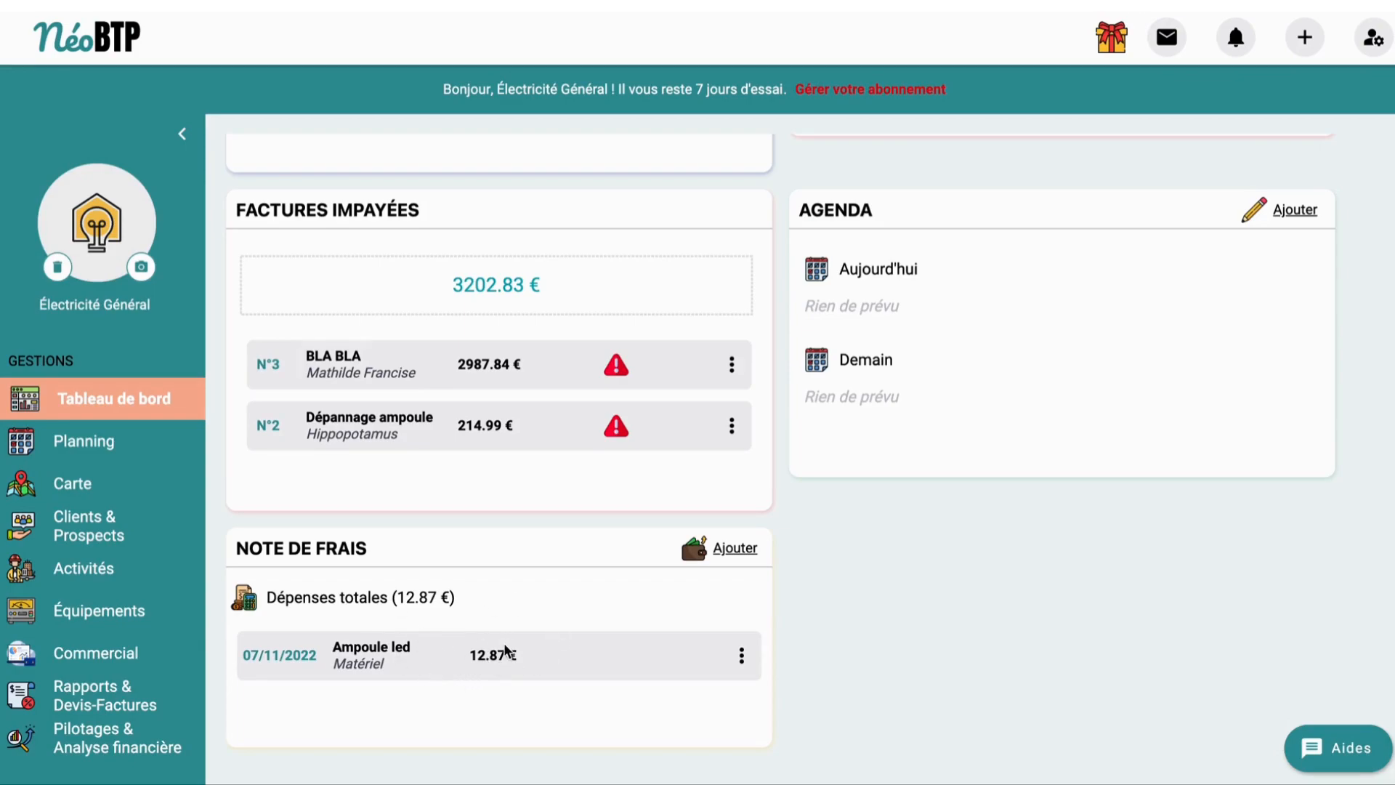
# - Open the planning and view the new-event form for 25/01/2023 from 14:00 to 15:00, closing it without saving
pyautogui.click(116, 449)
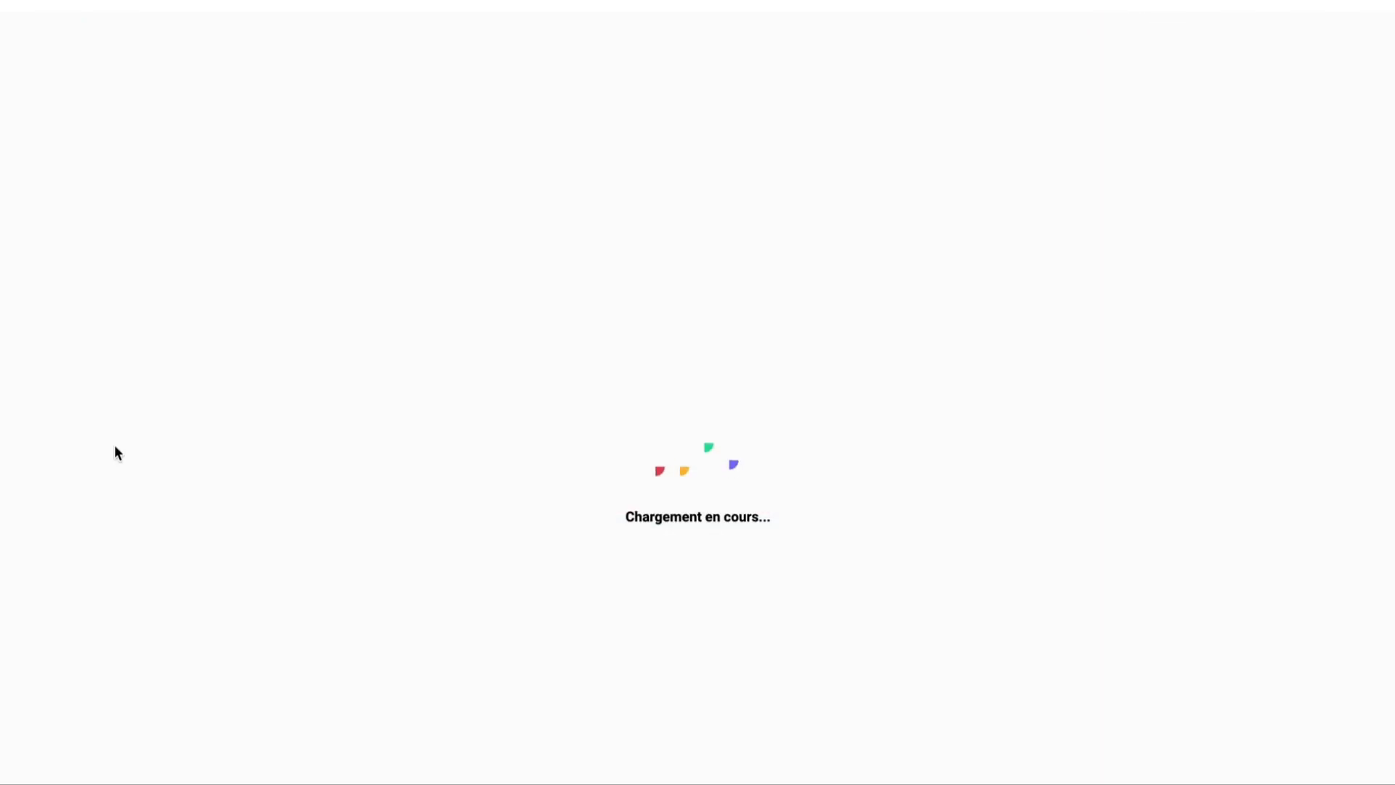
pyautogui.scroll(-5, 419, 551)
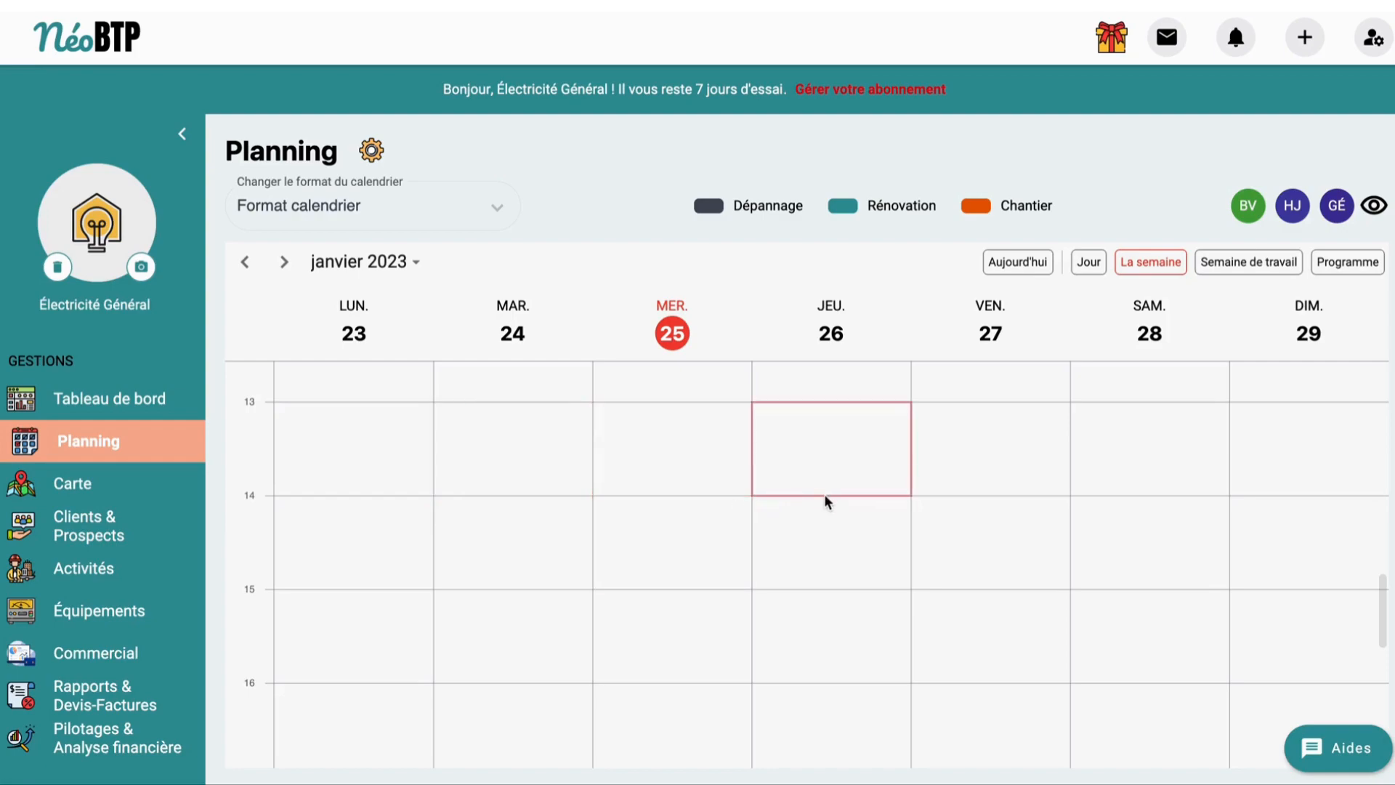
pyautogui.click(672, 526)
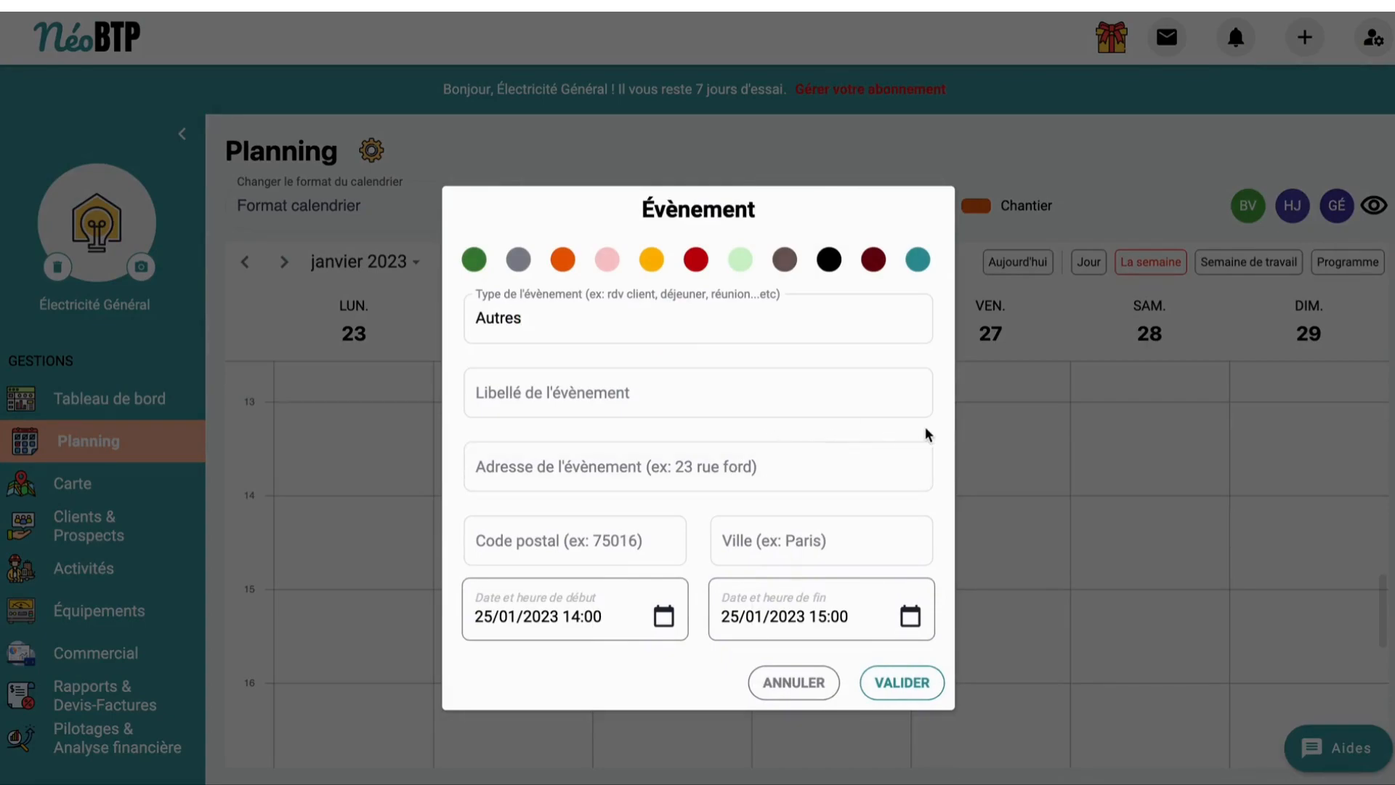
pyautogui.click(1043, 480)
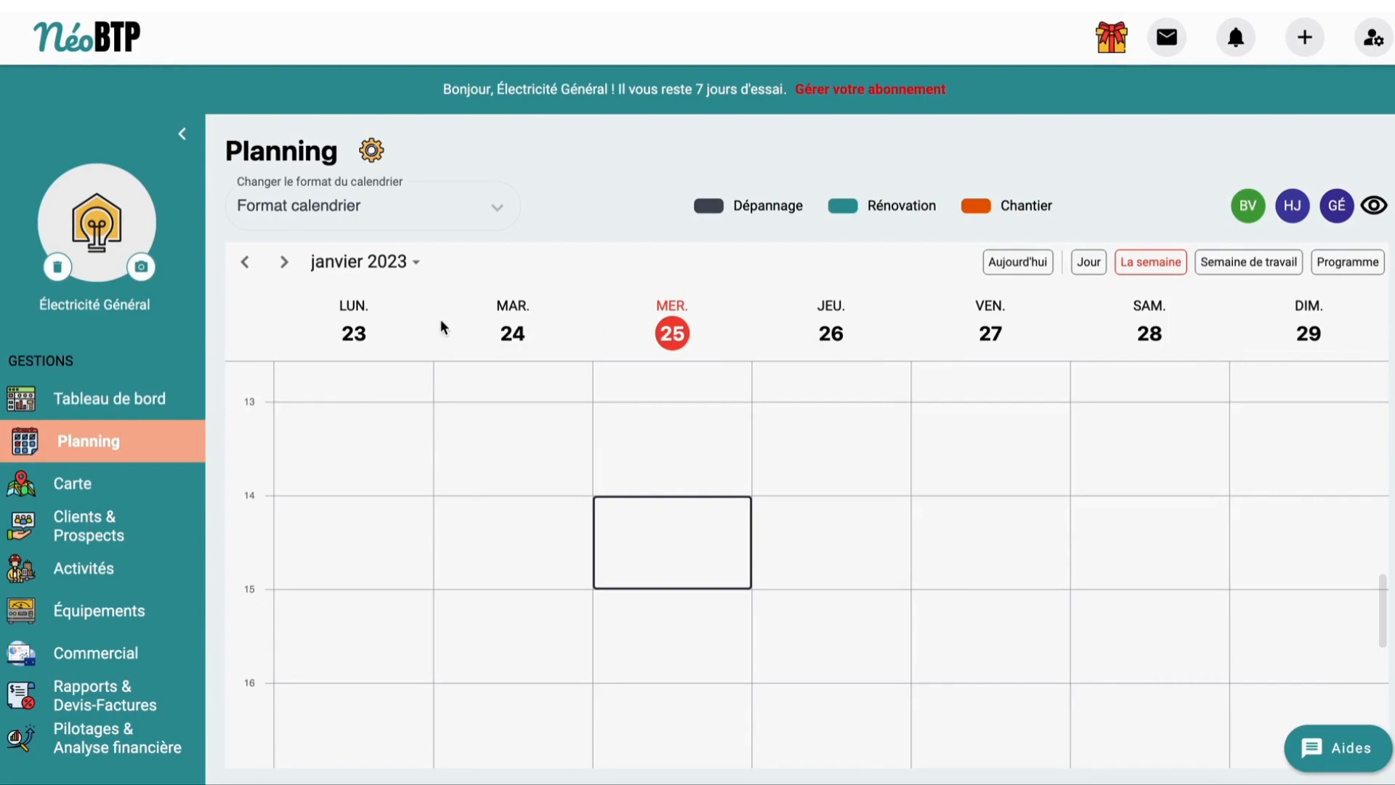
# - Open the map and inspect the markers near Bâle and Paris
pyautogui.click(116, 485)
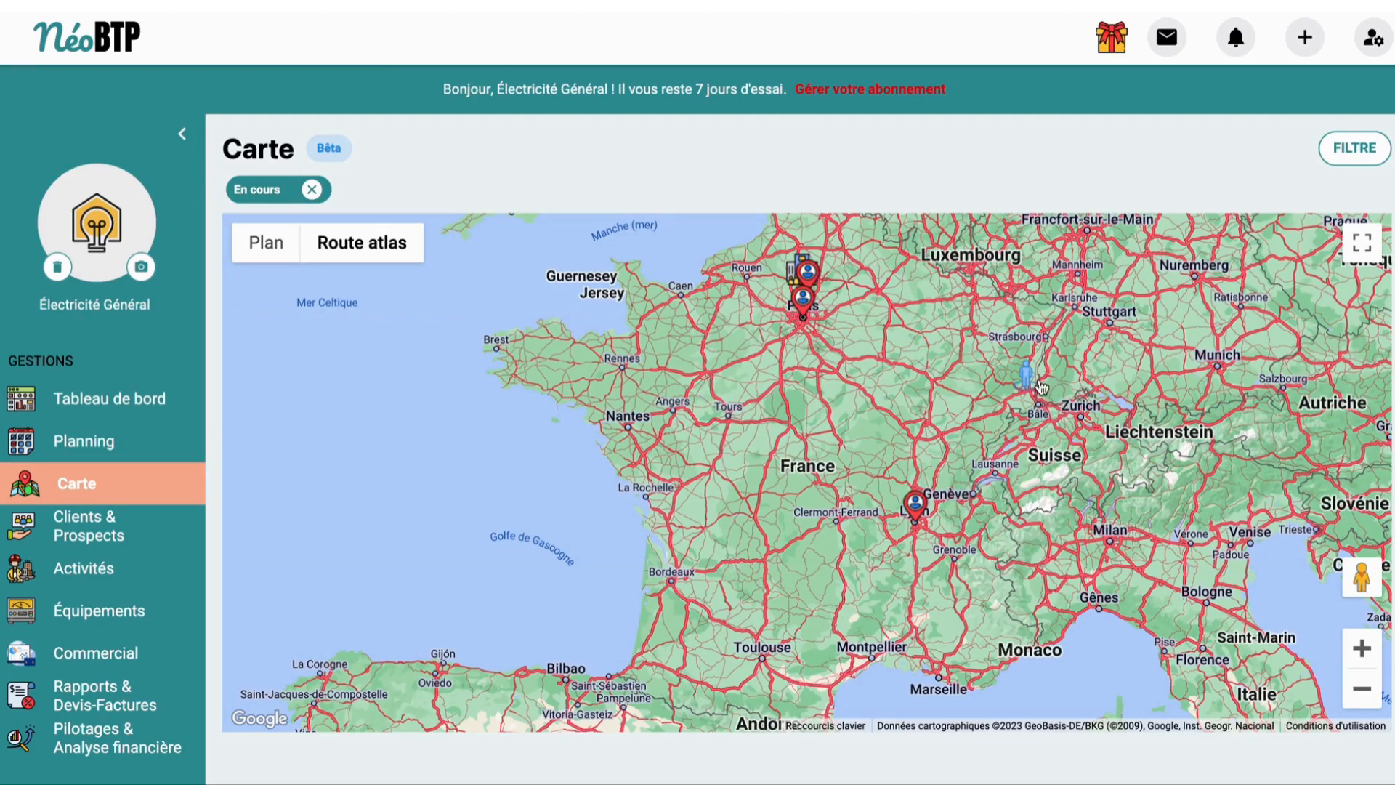
pyautogui.moveTo(1043, 374)
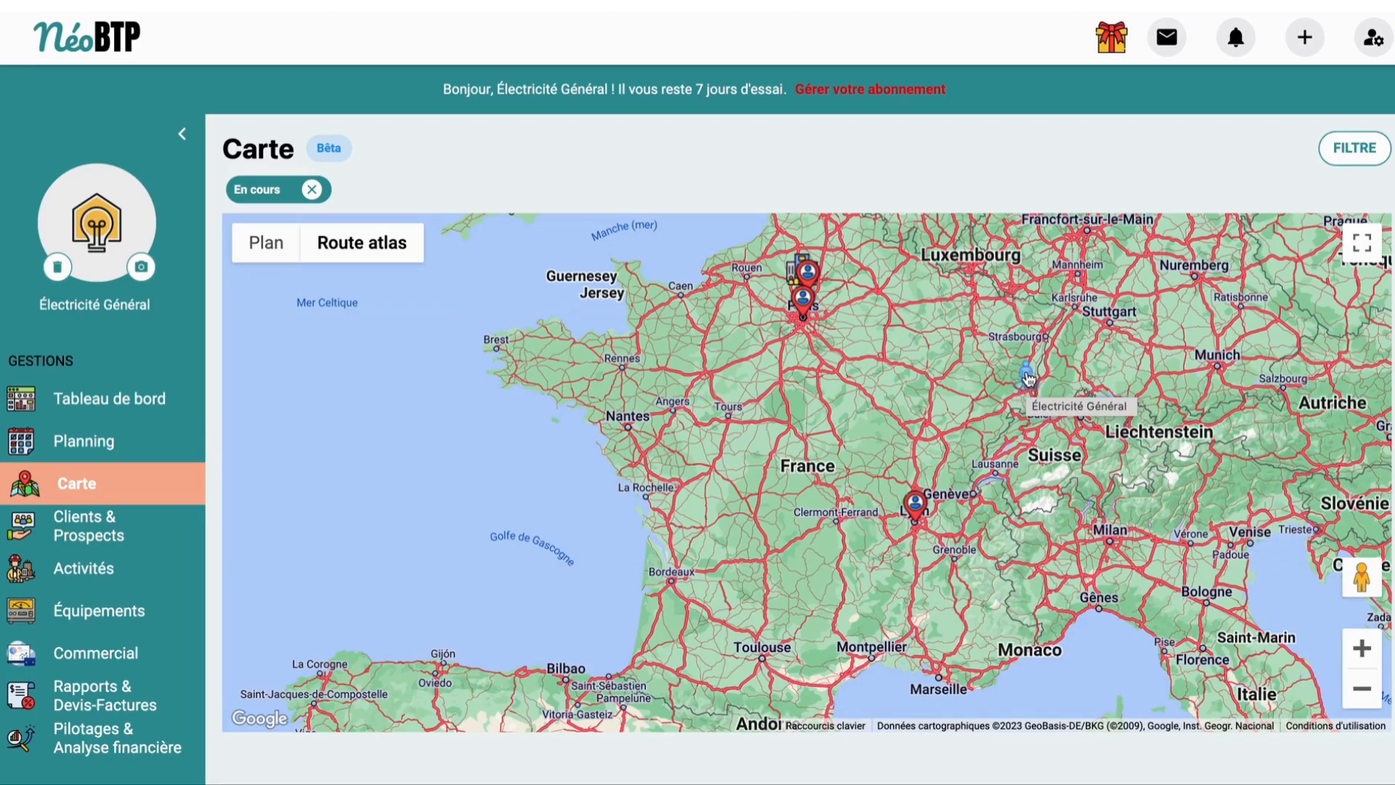
pyautogui.moveTo(803, 308)
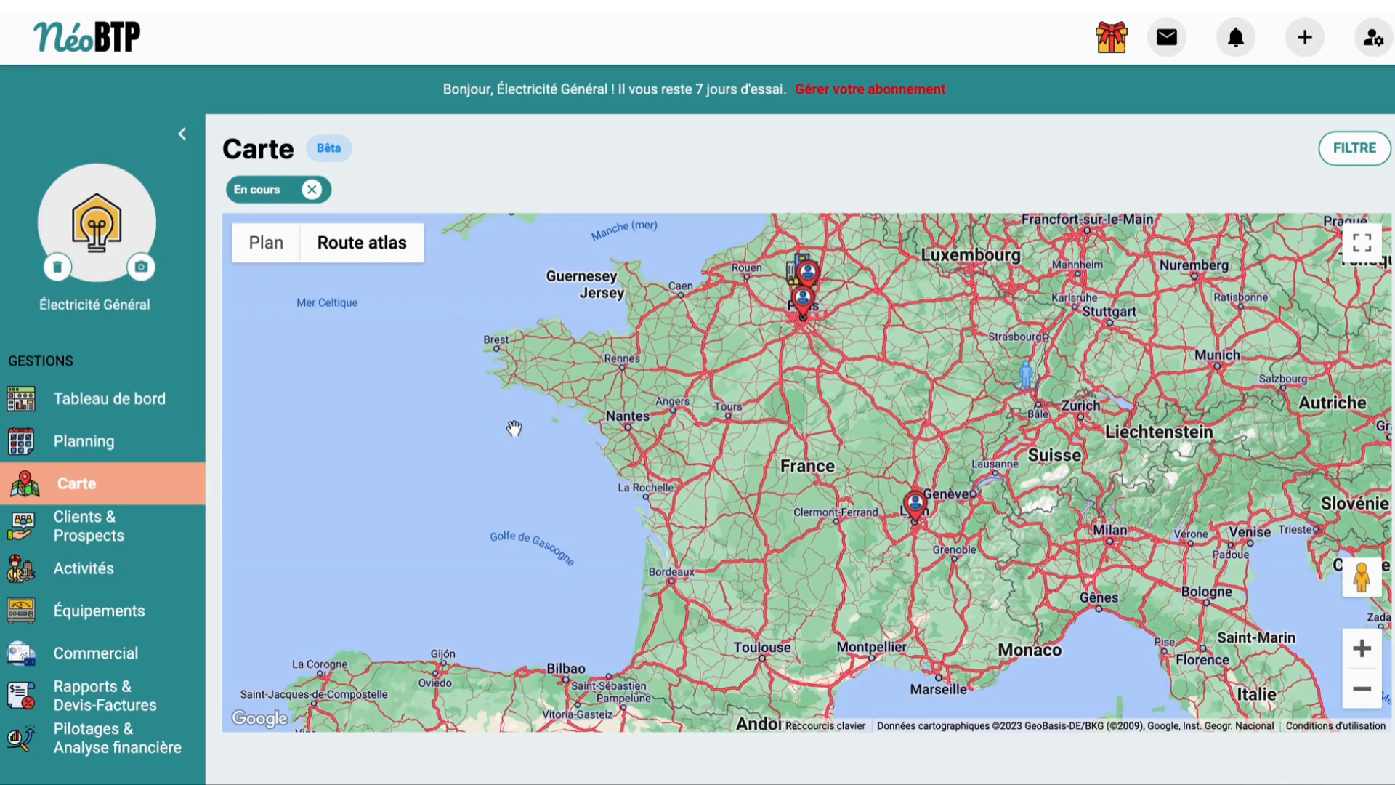
# - Open the first client's record from the client list and look over its details
pyautogui.click(153, 528)
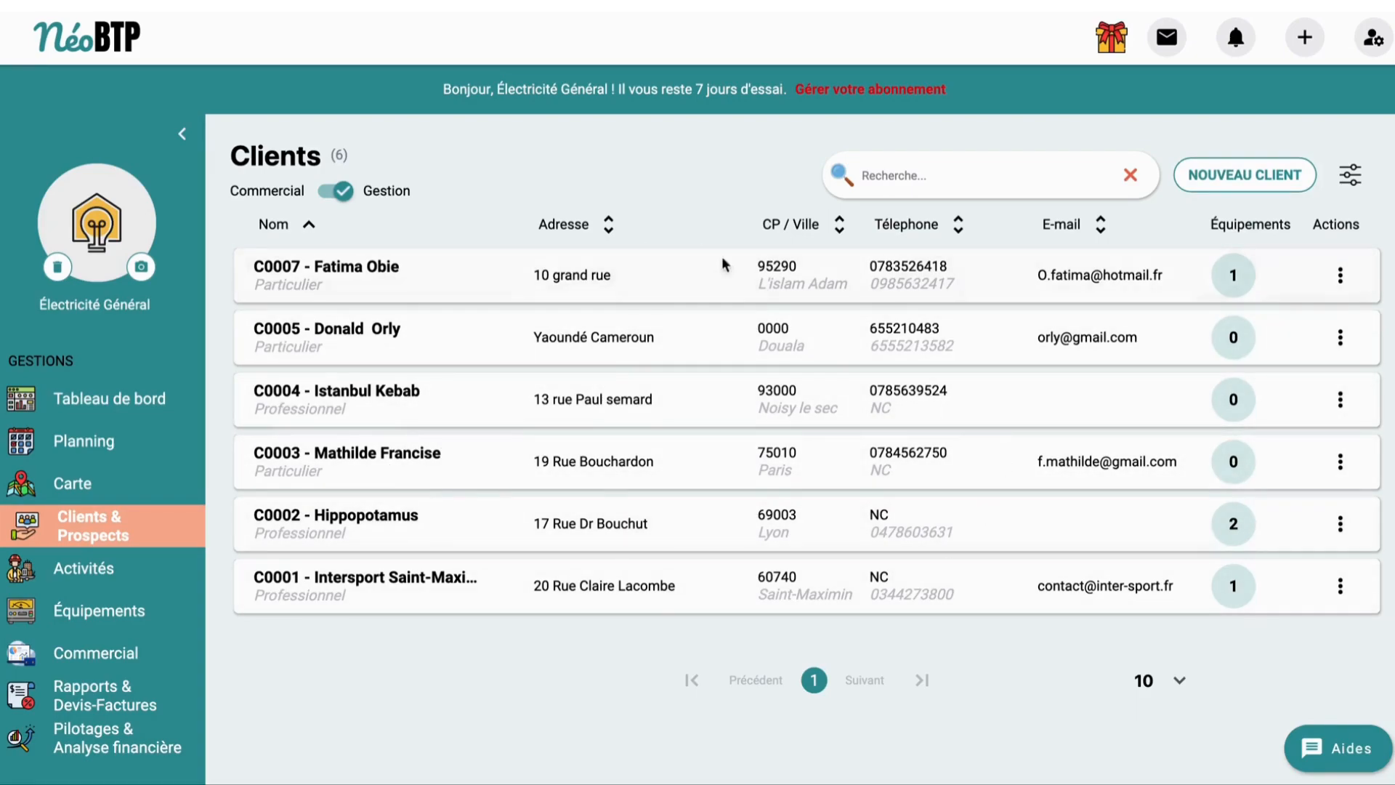
pyautogui.click(507, 286)
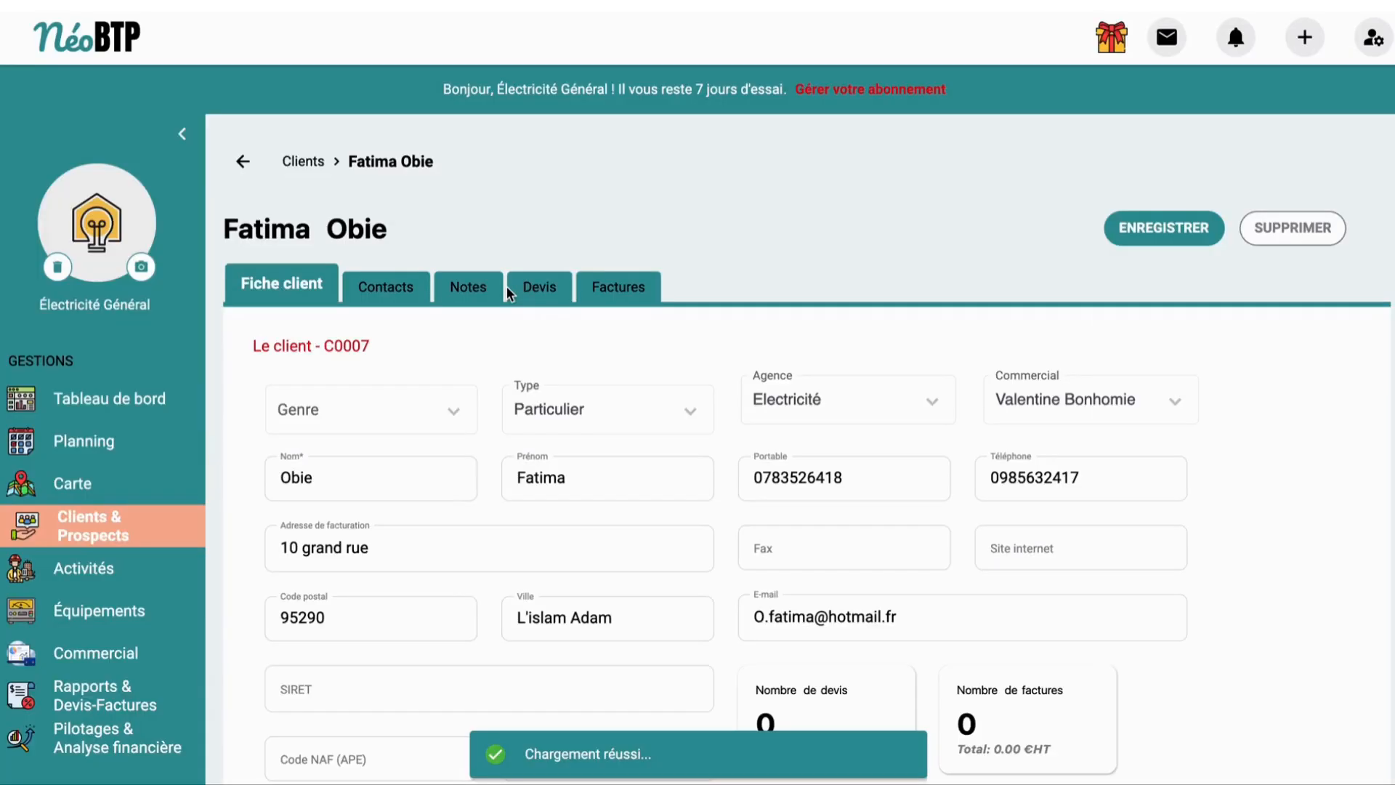
pyautogui.scroll(-2, 507, 287)
pyautogui.scroll(2, 507, 286)
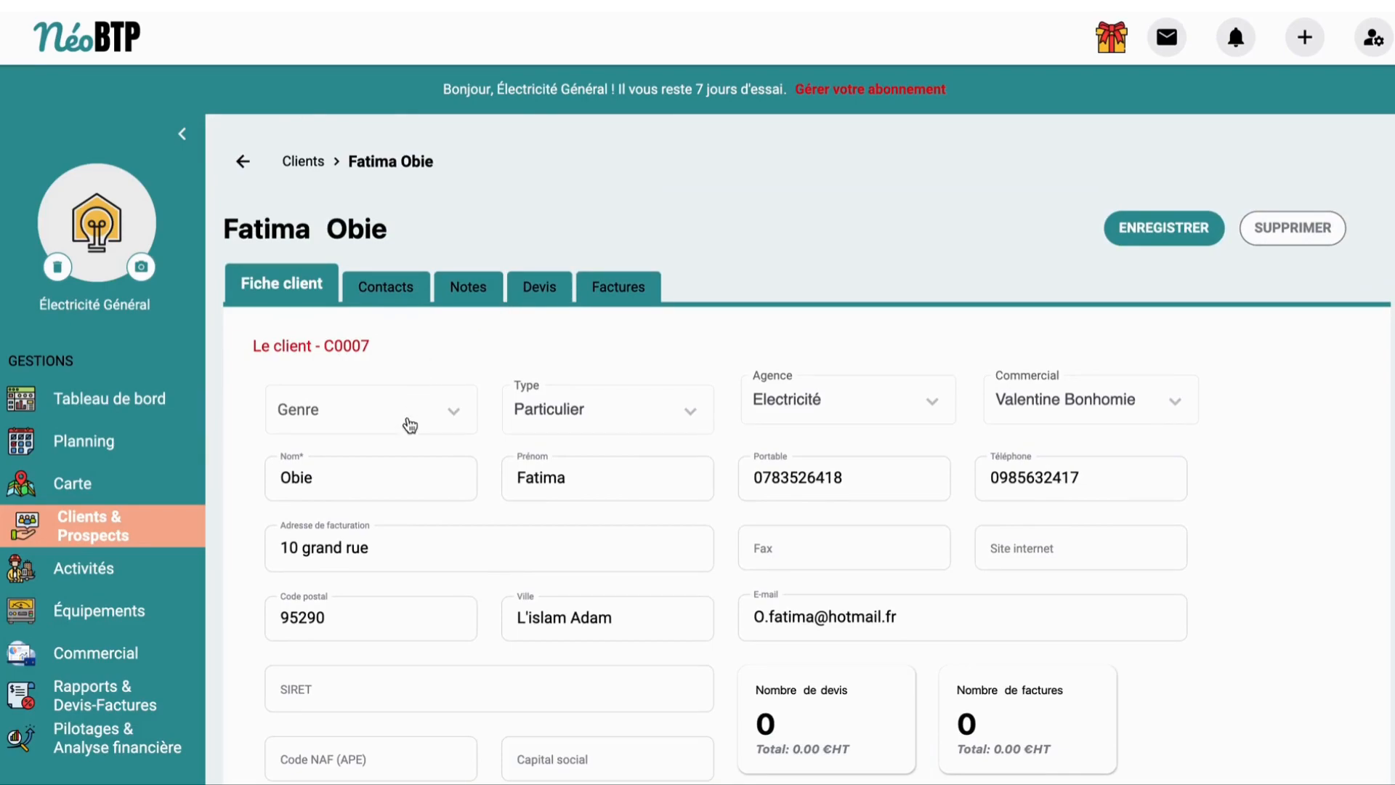
pyautogui.scroll(-3, 411, 439)
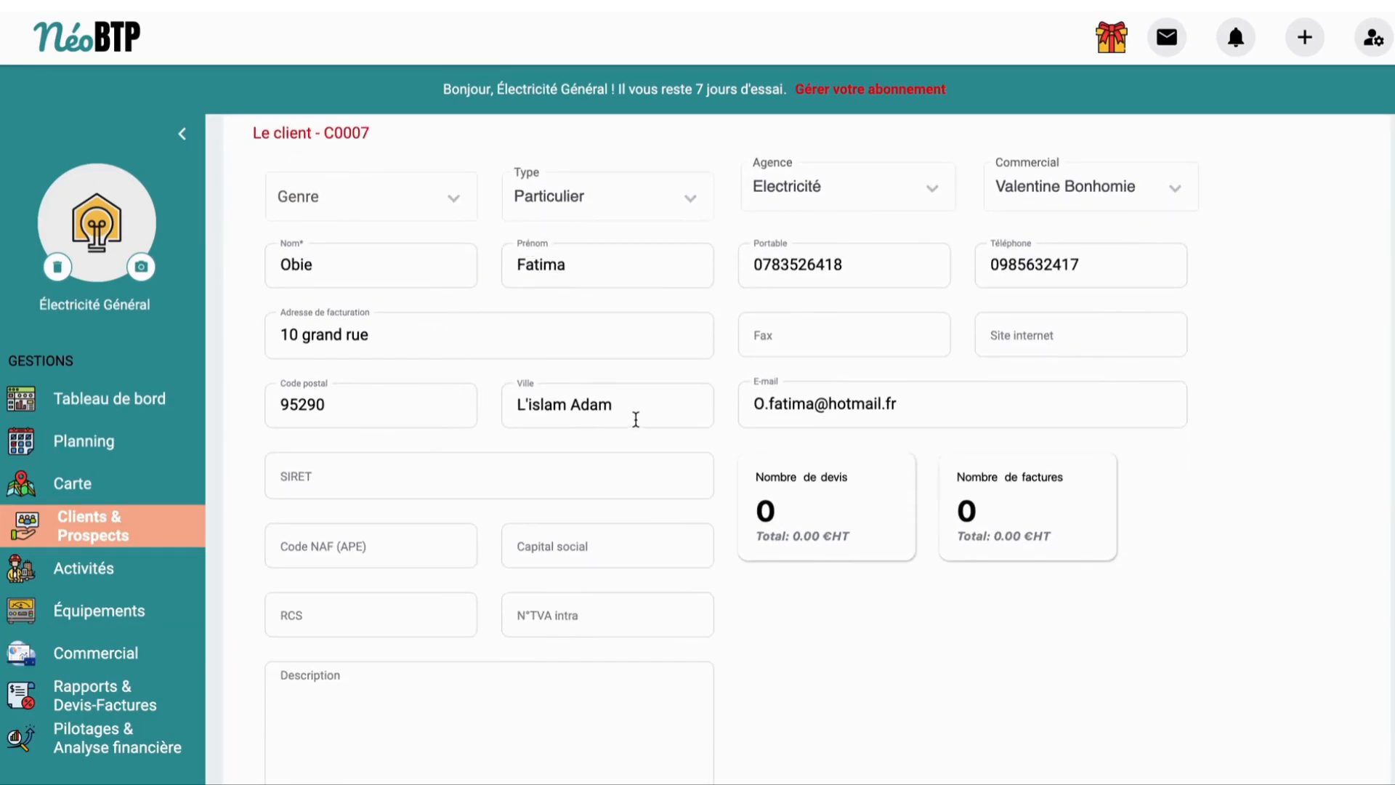
# - Examine the client type options and the website and SIRET fields on the client record
pyautogui.click(594, 192)
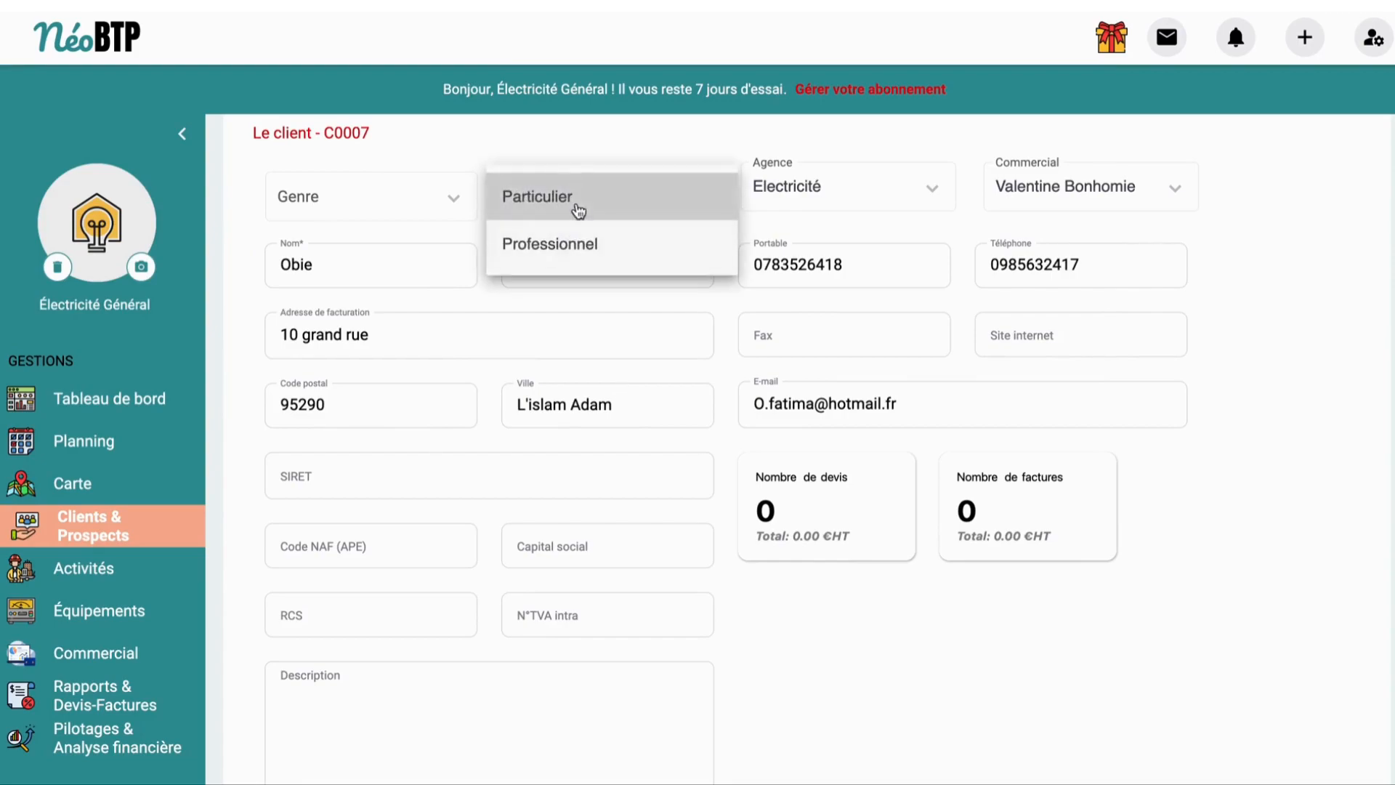
pyautogui.click(1020, 349)
pyautogui.click(1021, 338)
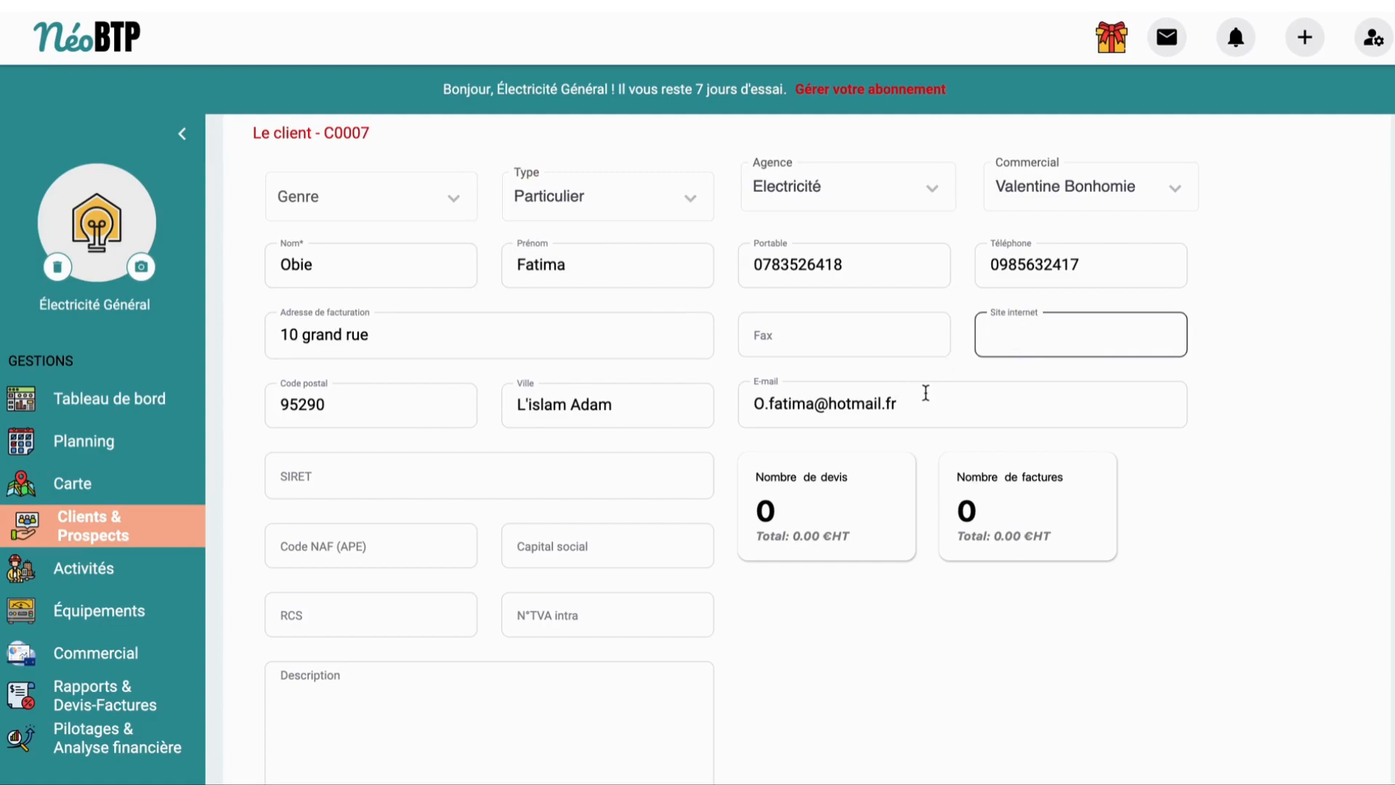
pyautogui.scroll(-1, 789, 435)
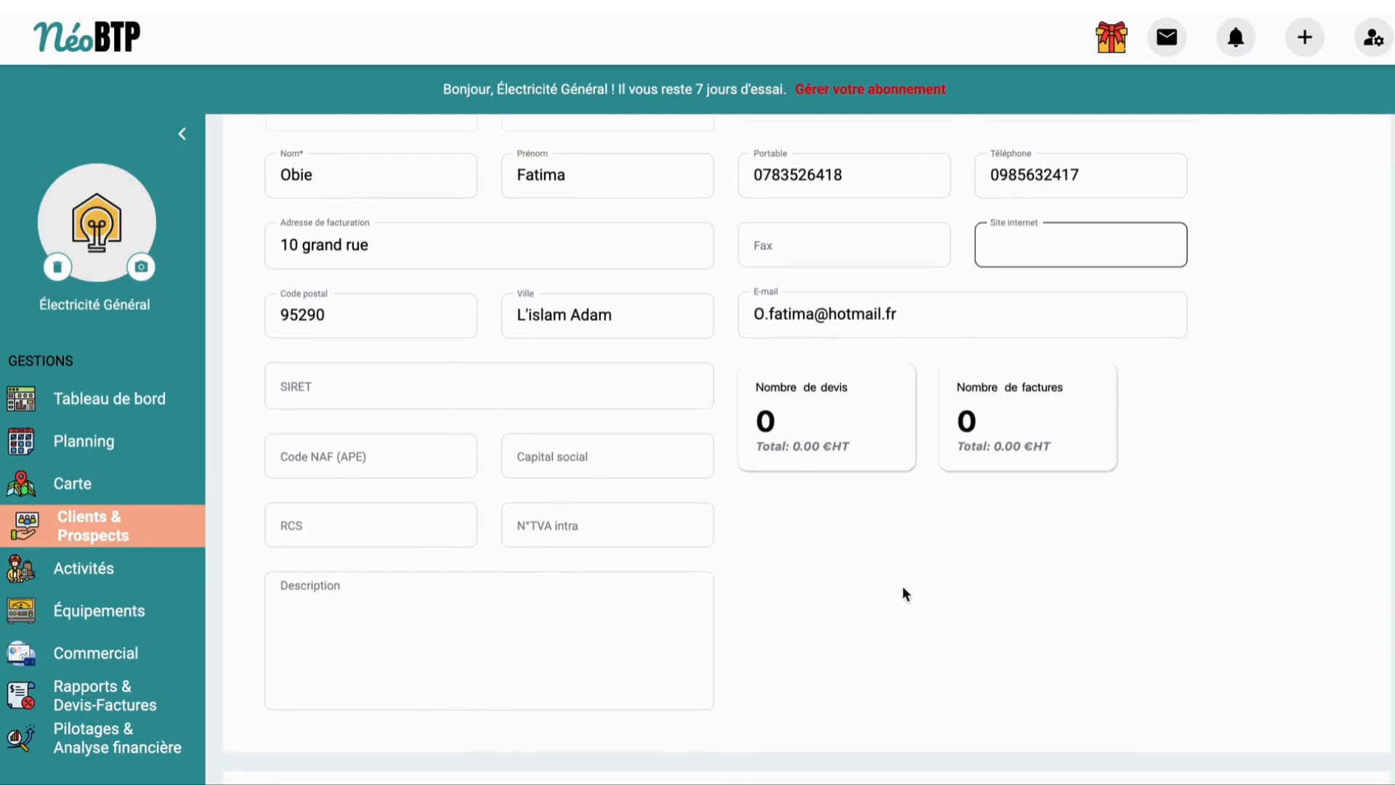
pyautogui.click(538, 392)
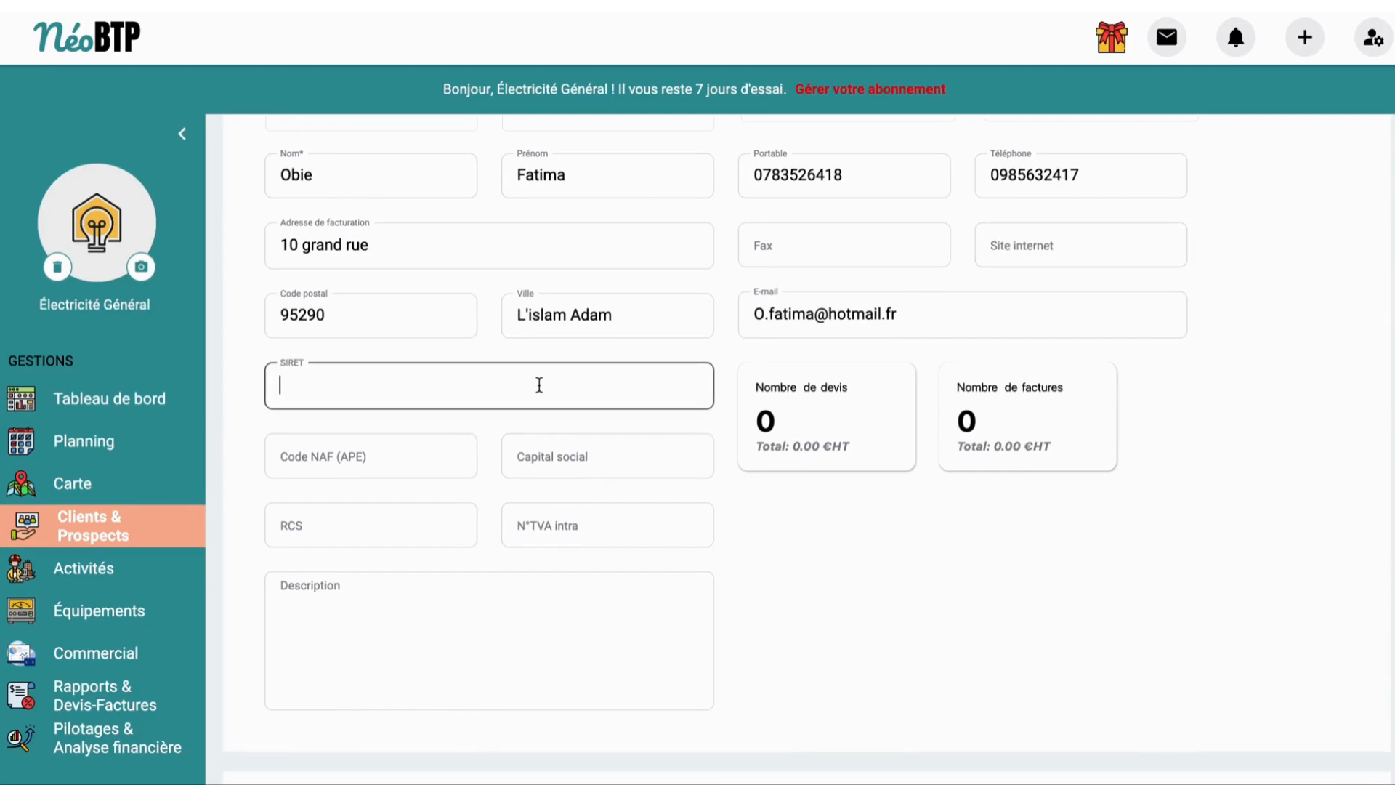
pyautogui.scroll(2, 538, 385)
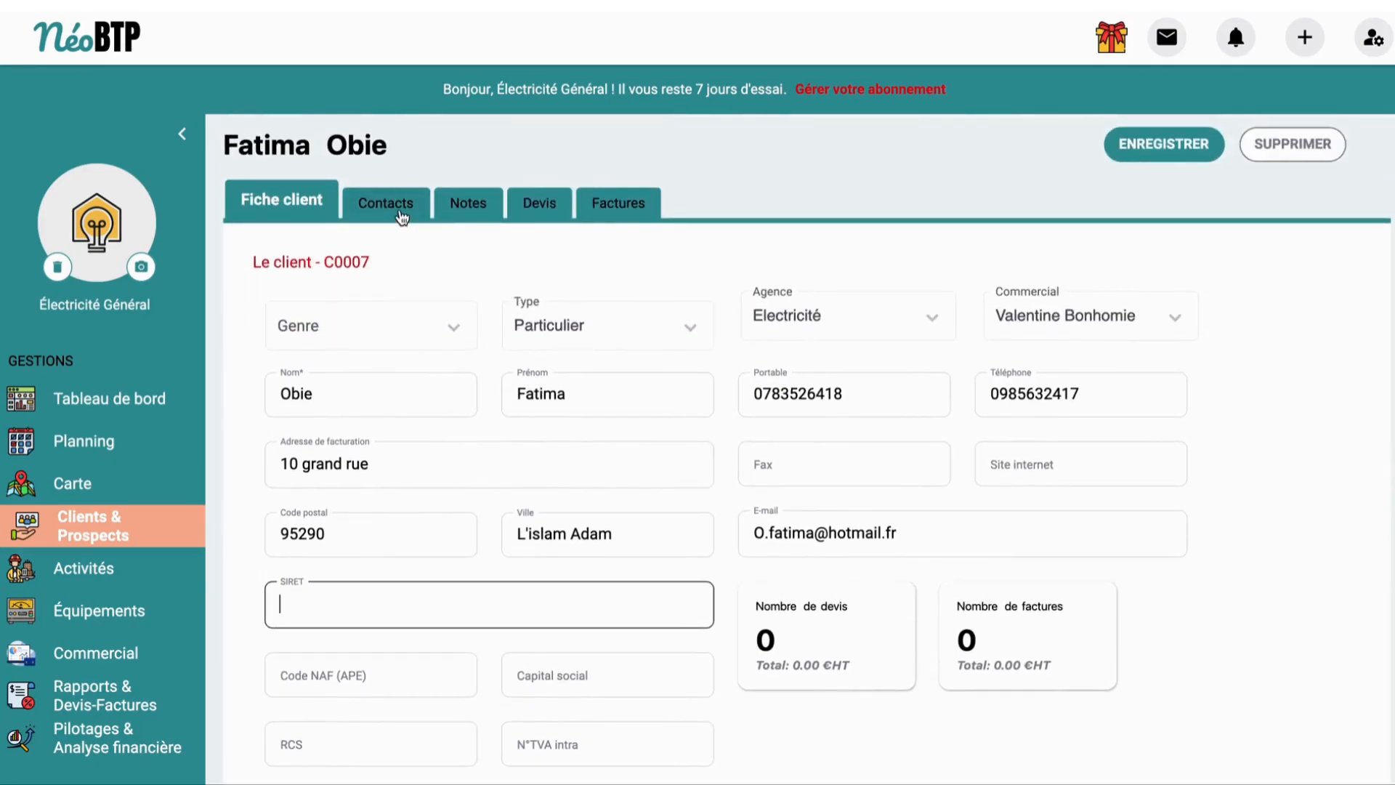
# - Look through the client's contacts, notes, quotes and invoices, returning to the notes
pyautogui.click(402, 216)
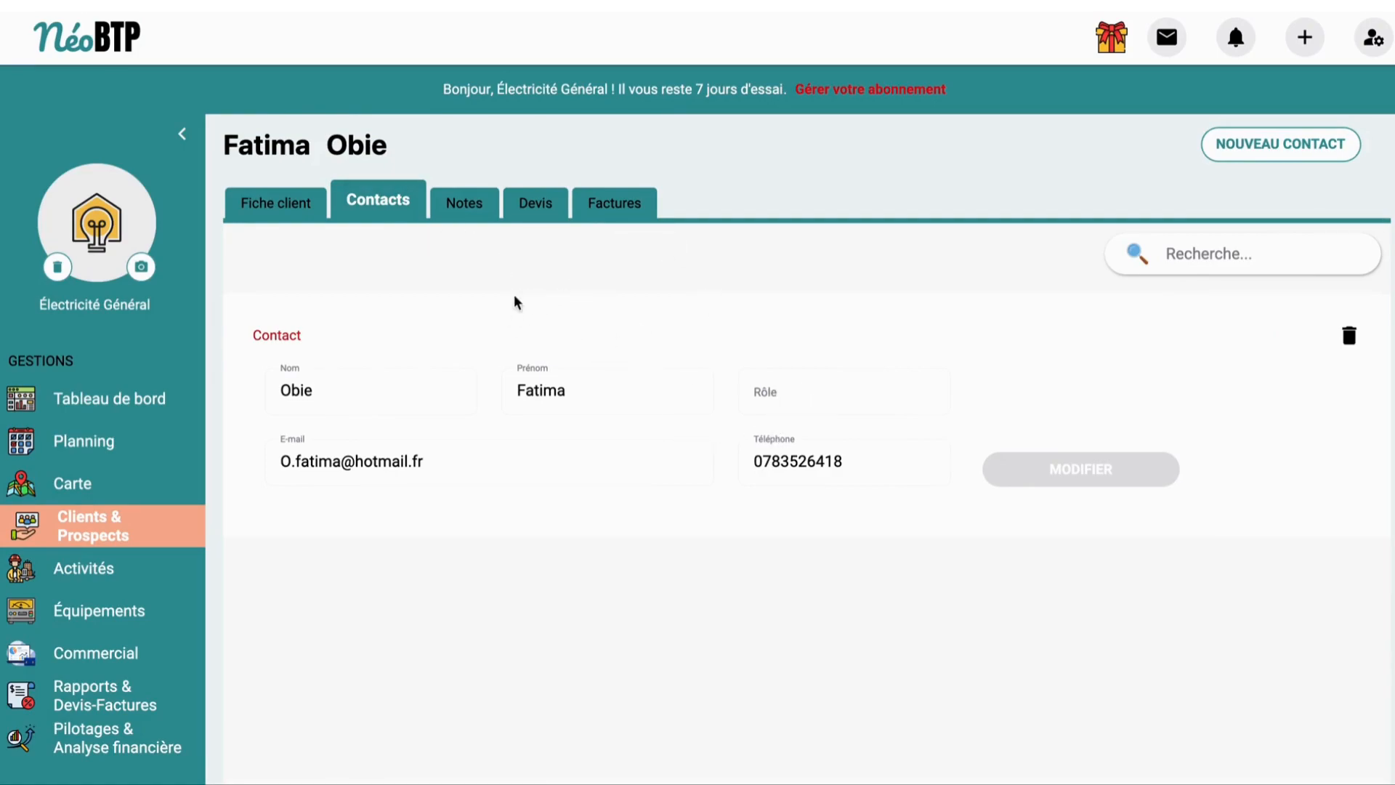
pyautogui.click(469, 207)
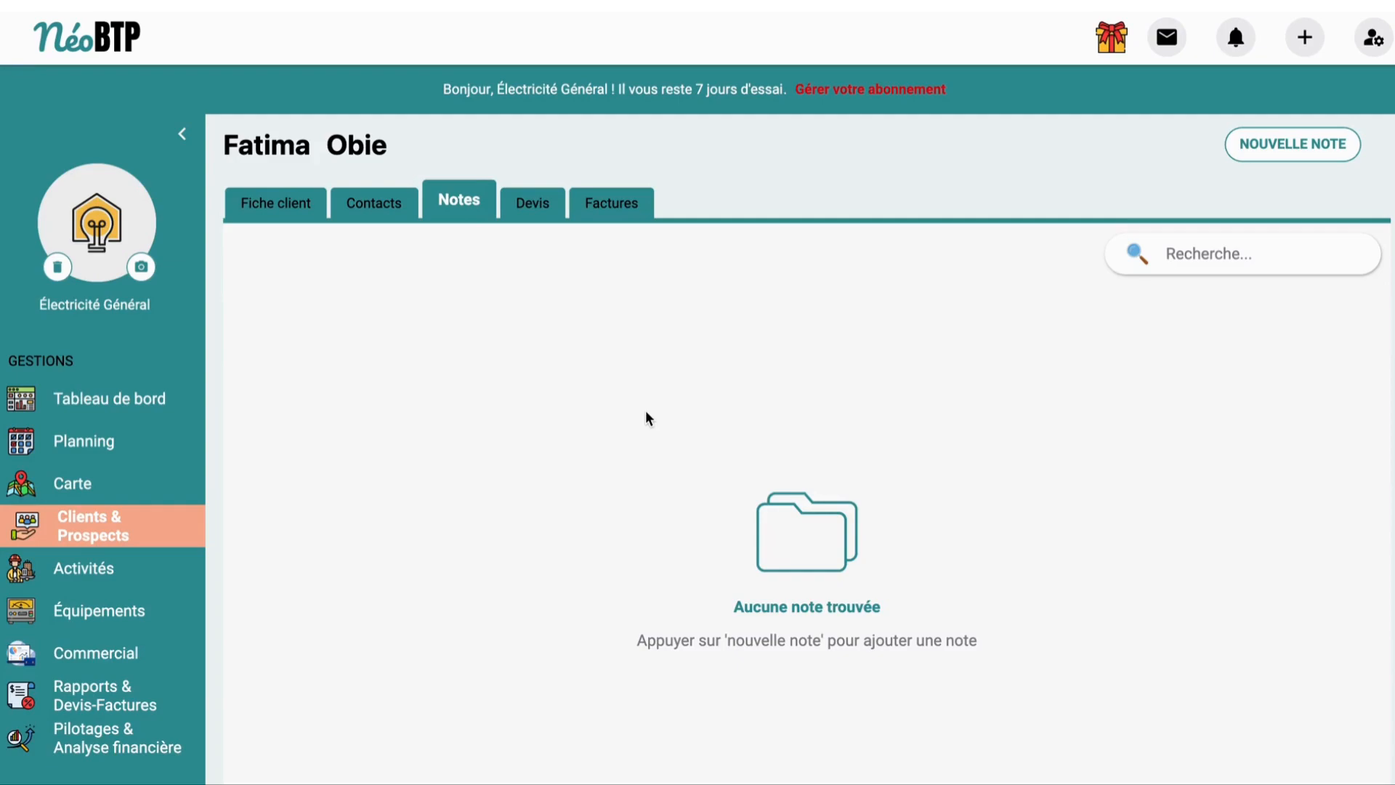
pyautogui.click(536, 215)
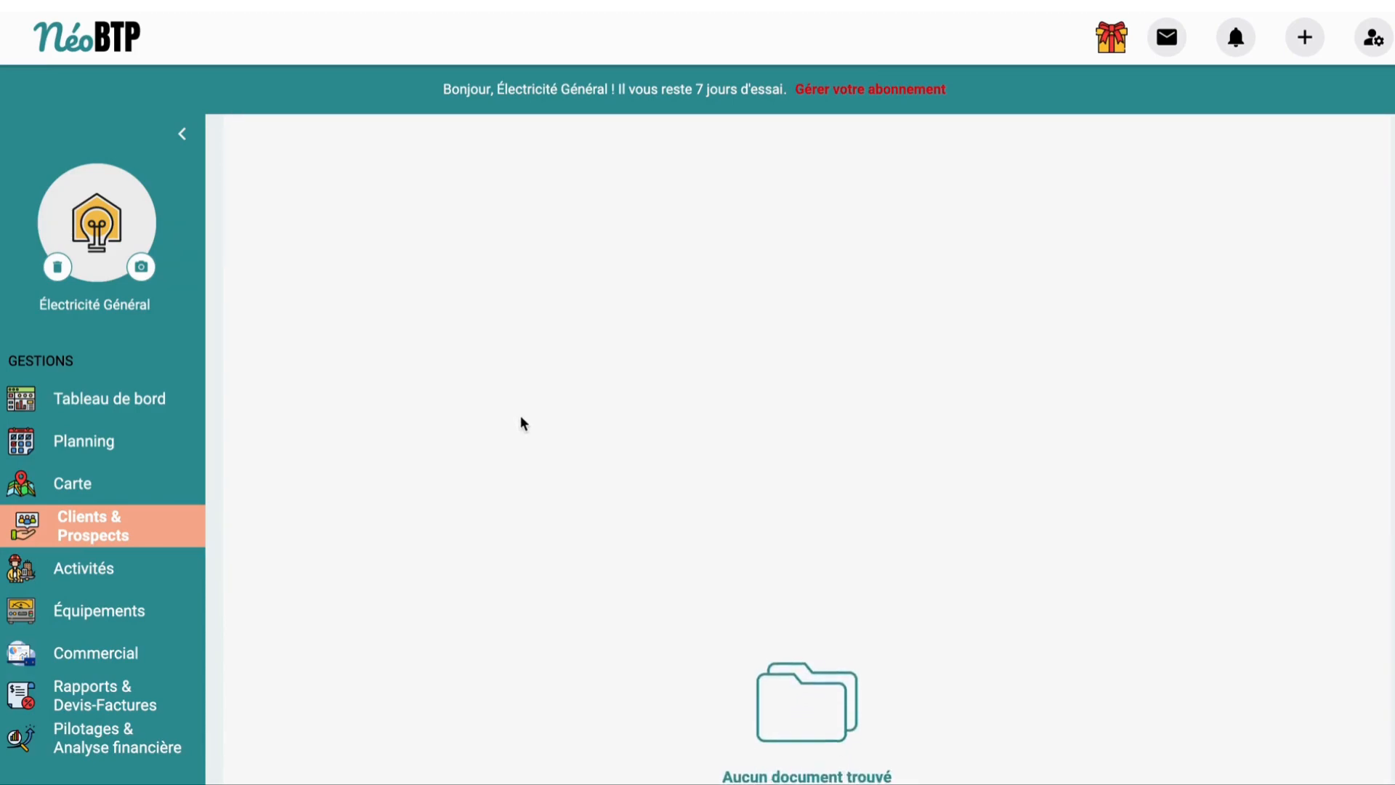
pyautogui.click(622, 273)
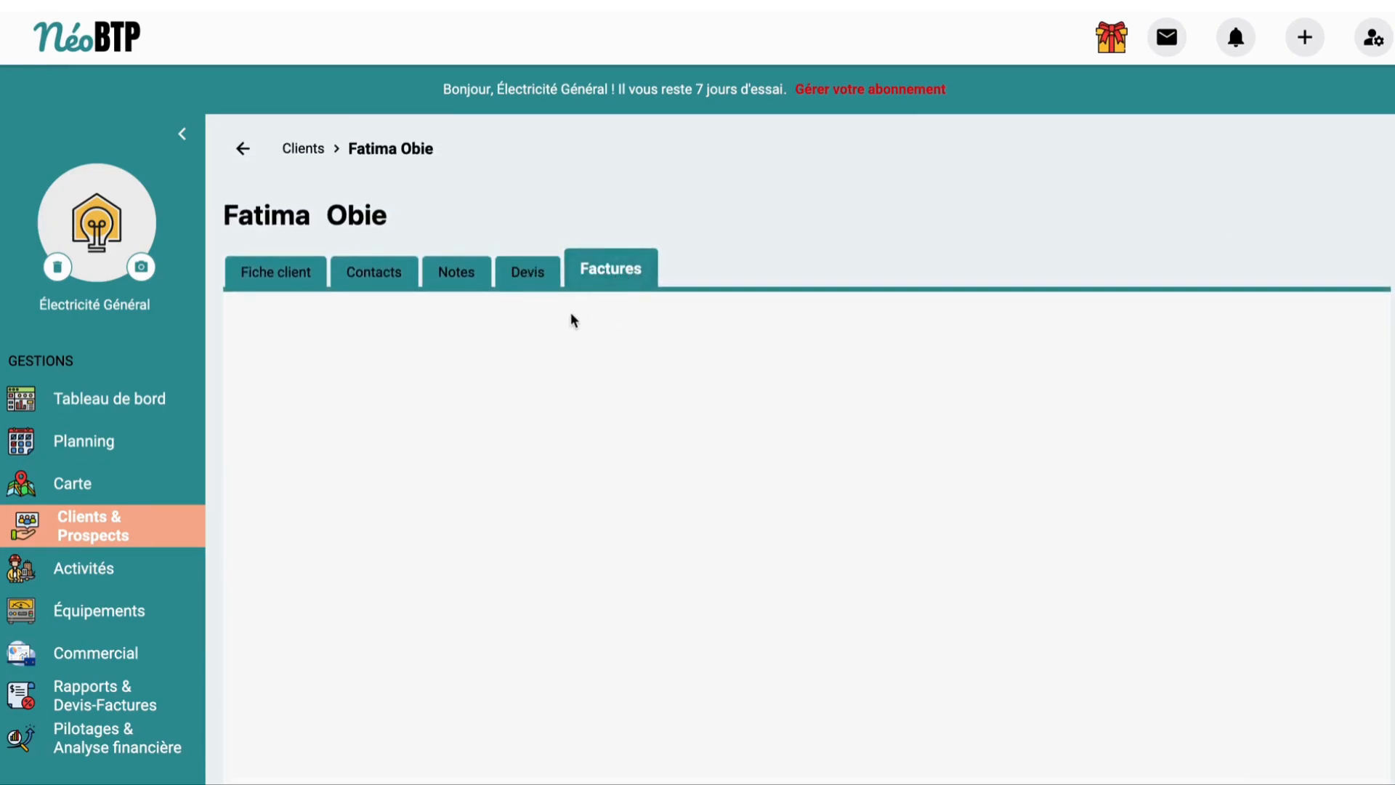
pyautogui.click(533, 289)
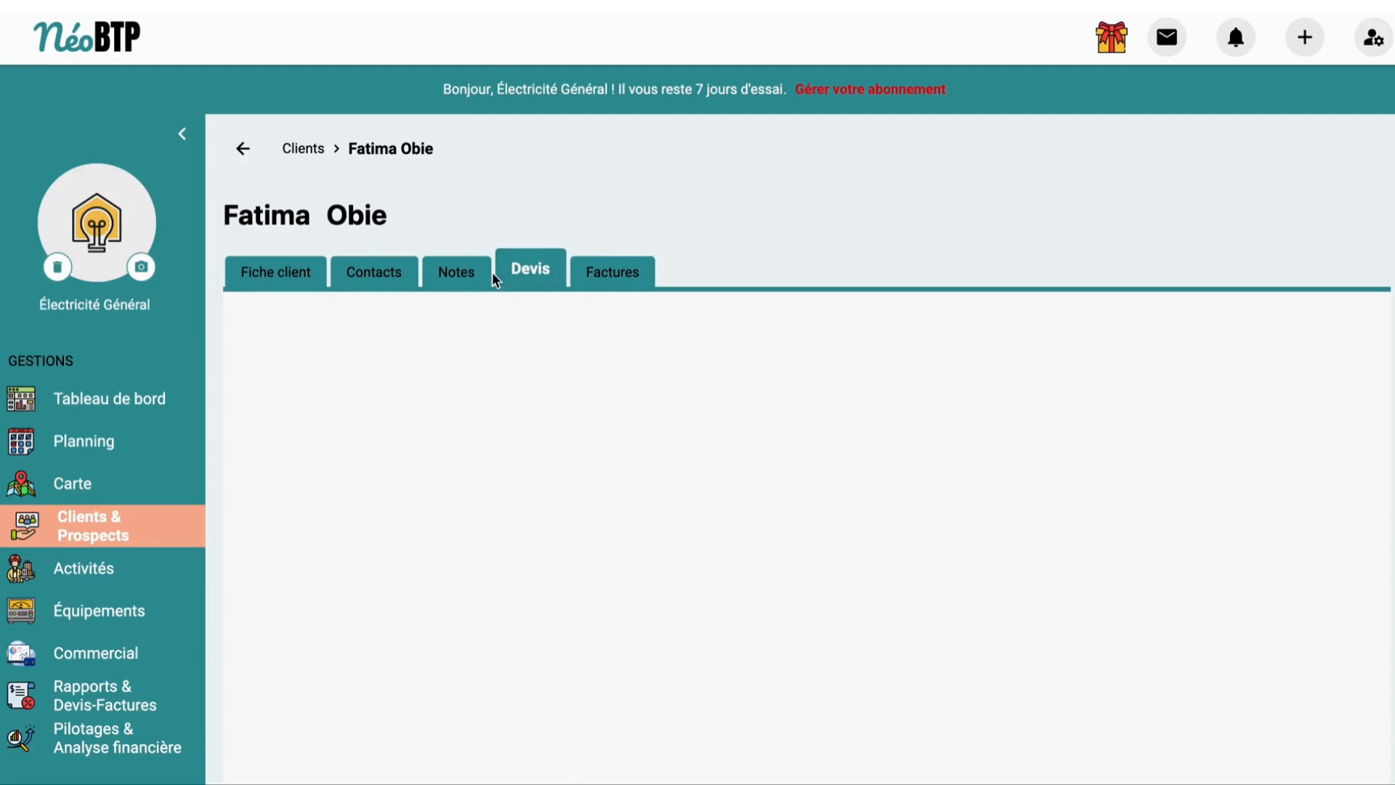
pyautogui.click(456, 285)
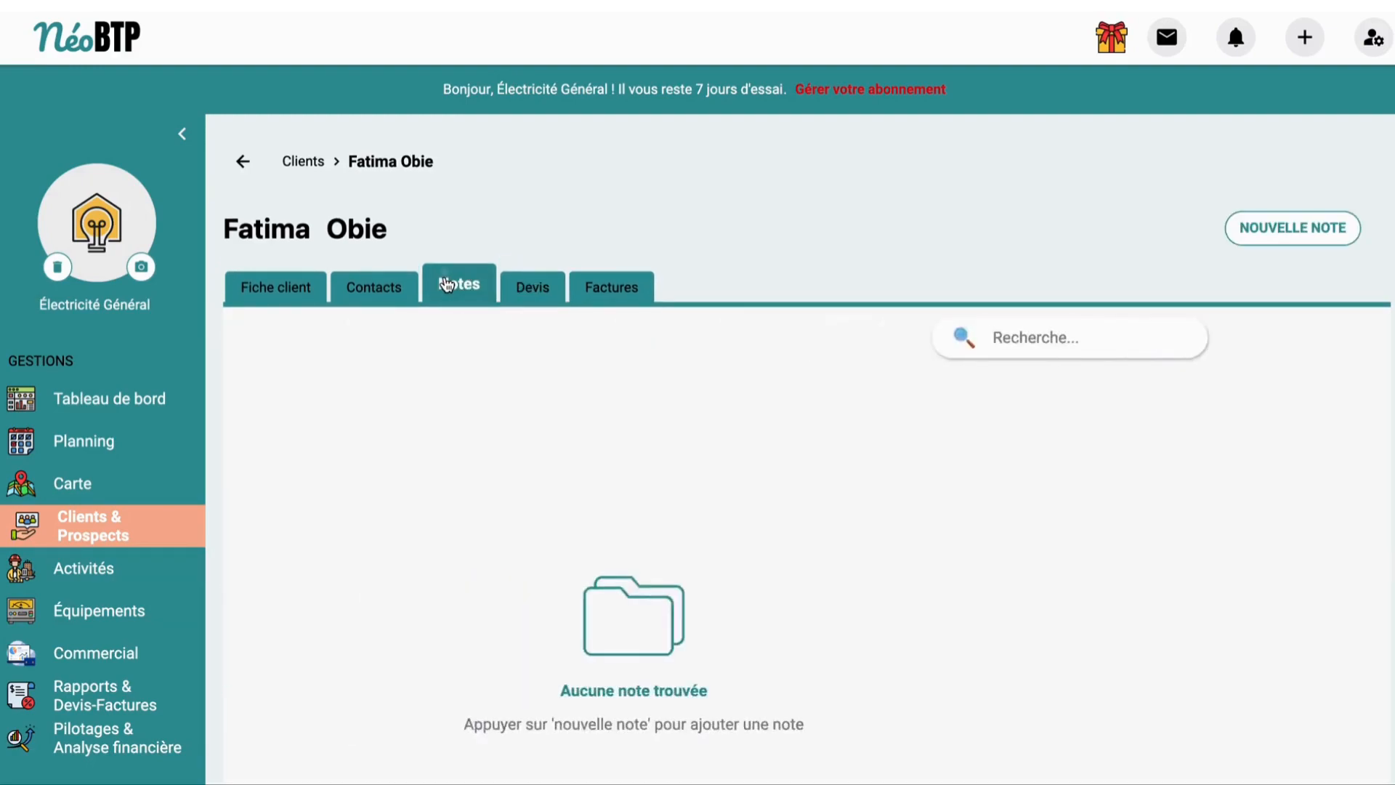
# - Start a new quote from the client's quotes and look over the blank quote form
pyautogui.click(527, 290)
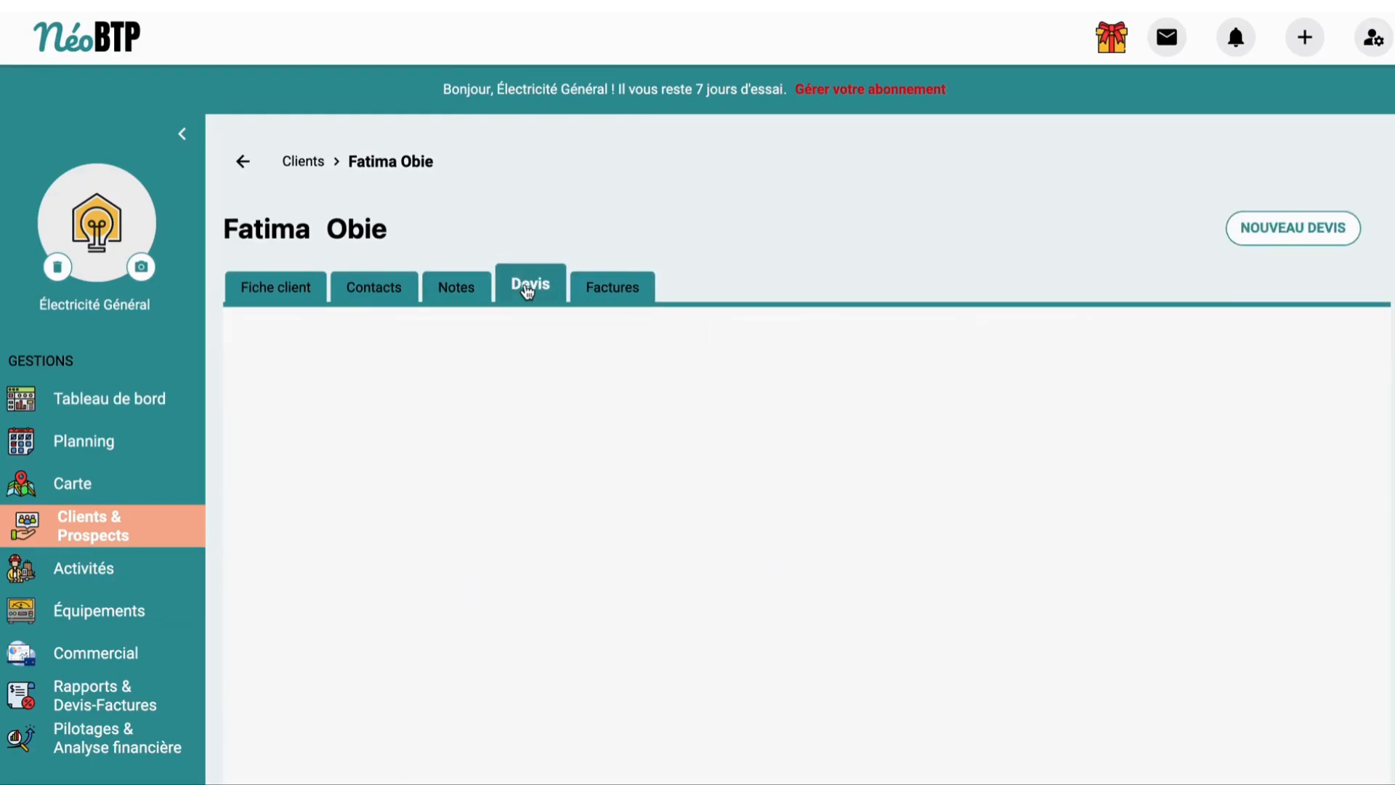
pyautogui.click(1283, 240)
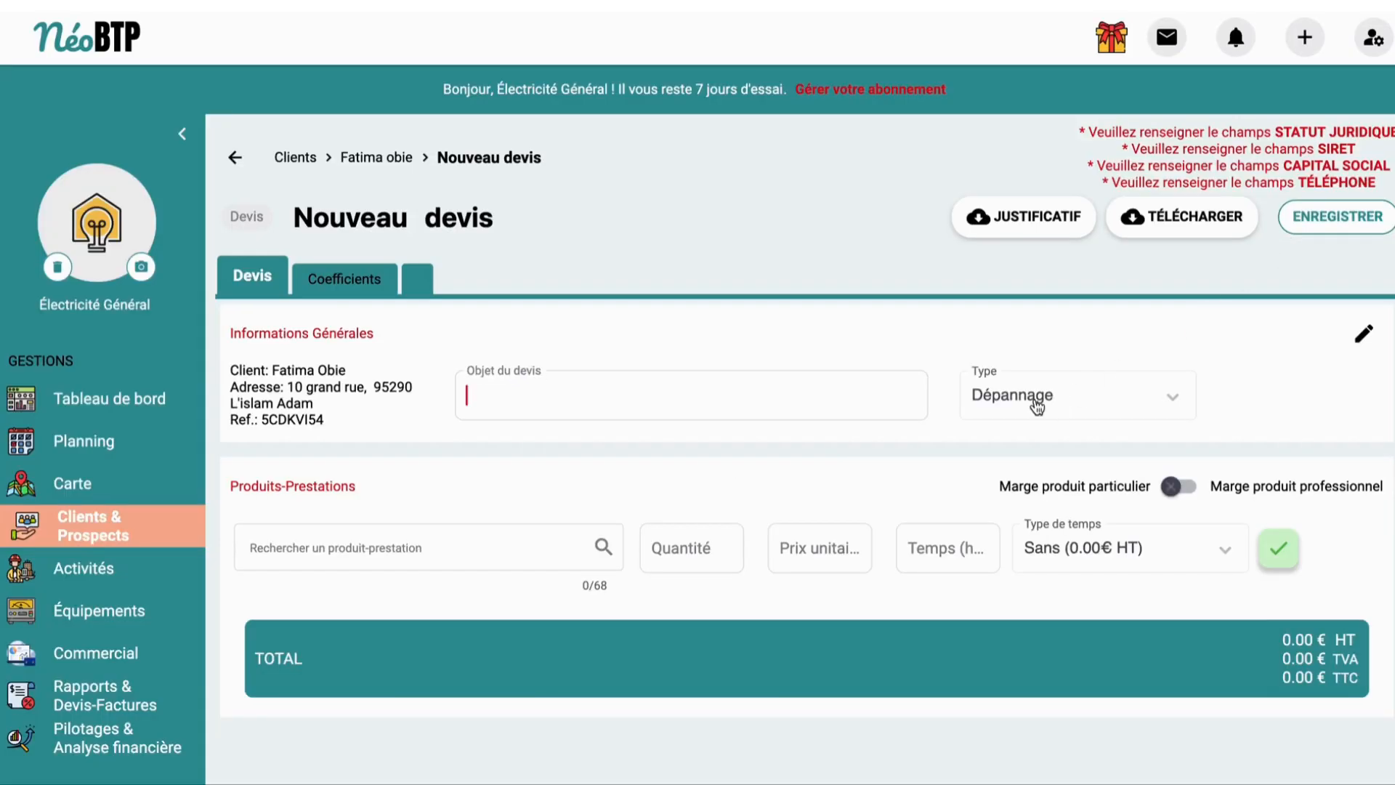
pyautogui.scroll(-2, 1036, 405)
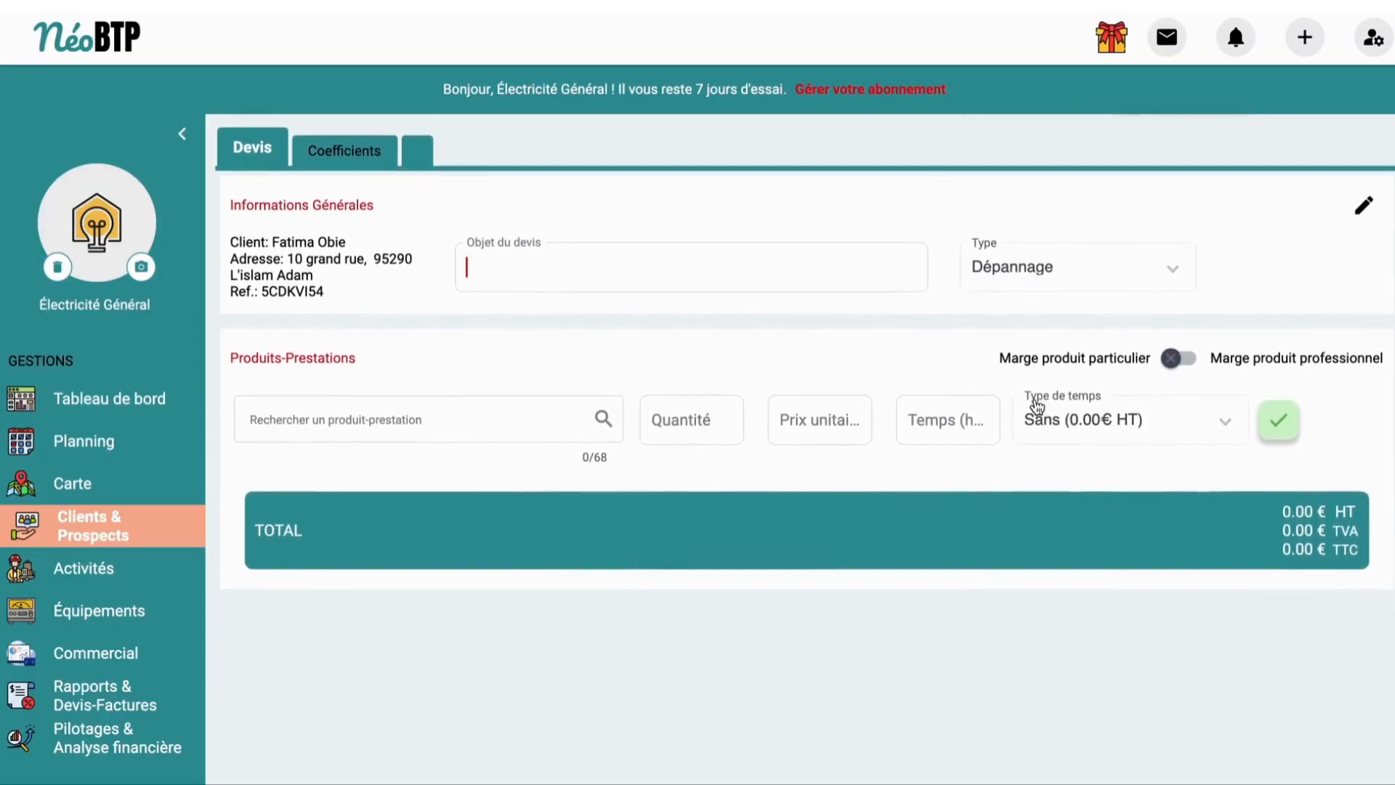
pyautogui.scroll(2, 1037, 405)
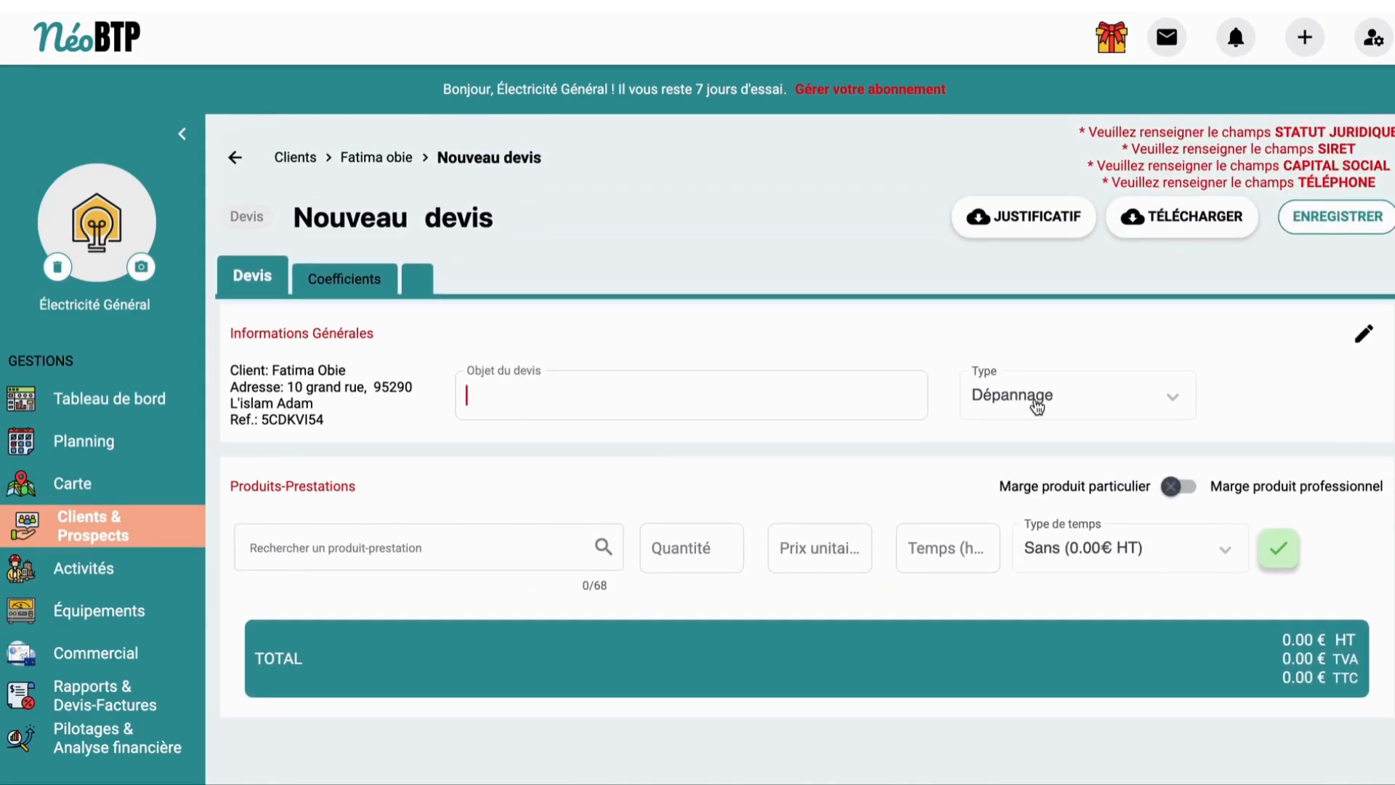
# - Add one "Prise de courant 2P, connexion à vis, blanc" at a unit price of 14.55 to the quote
pyautogui.click(537, 533)
pyautogui.scroll(-1, 451, 654)
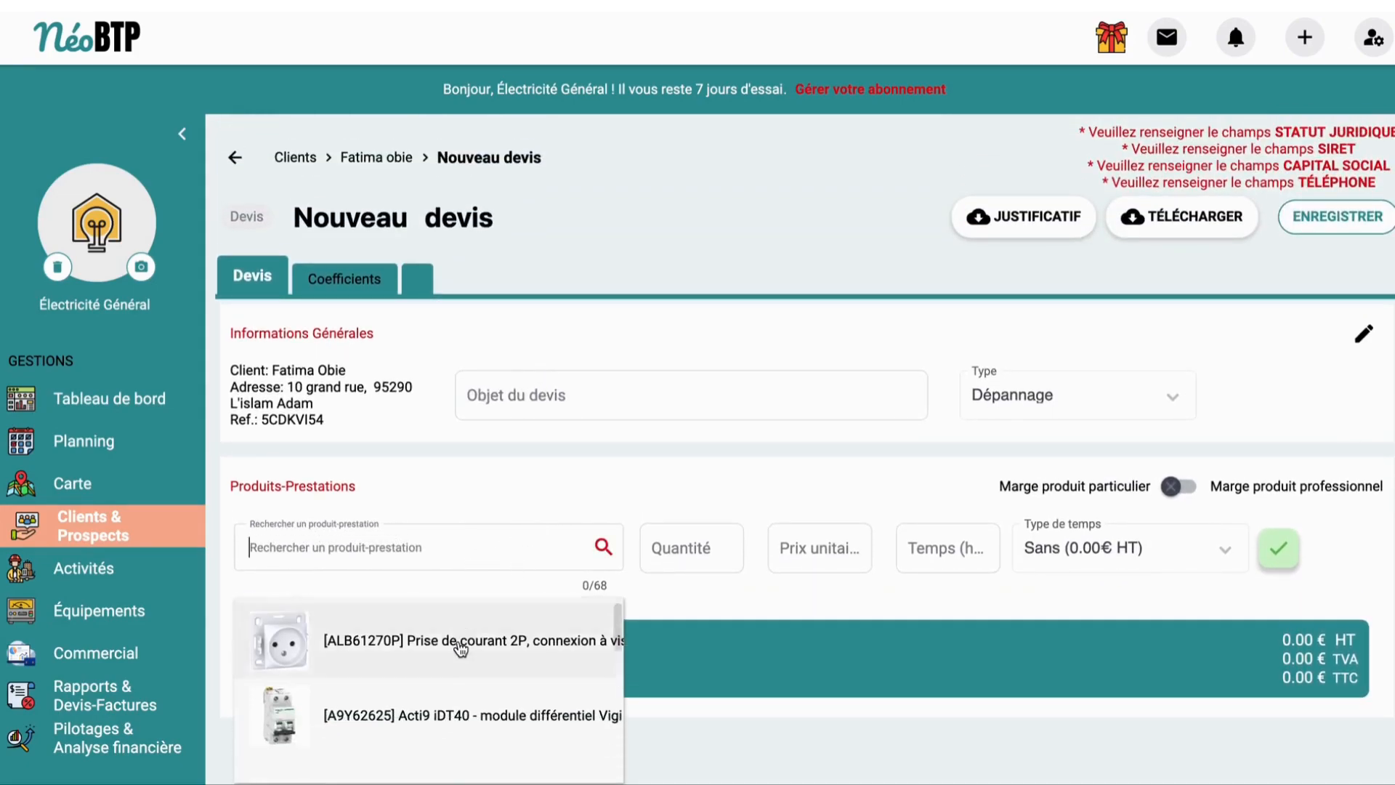
pyautogui.click(461, 645)
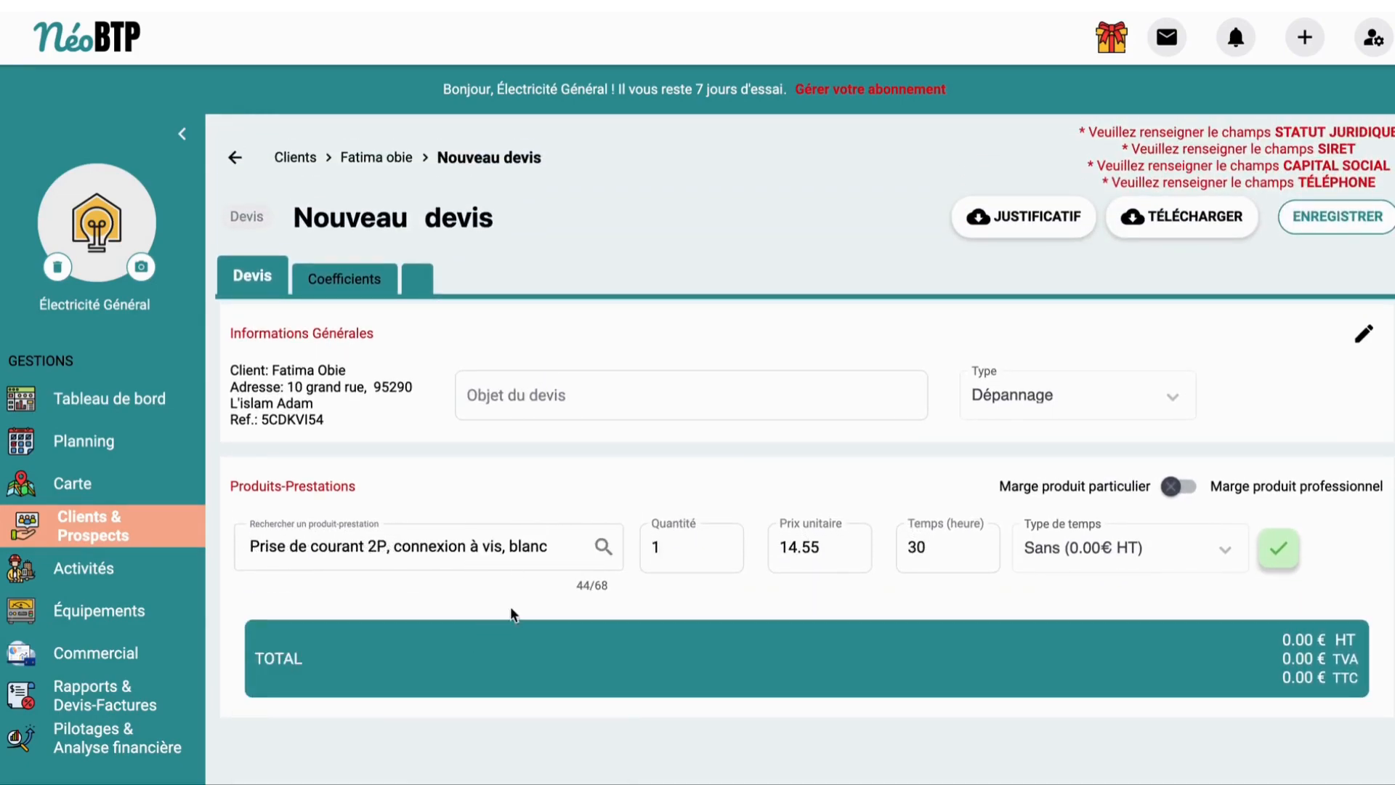
pyautogui.click(1290, 554)
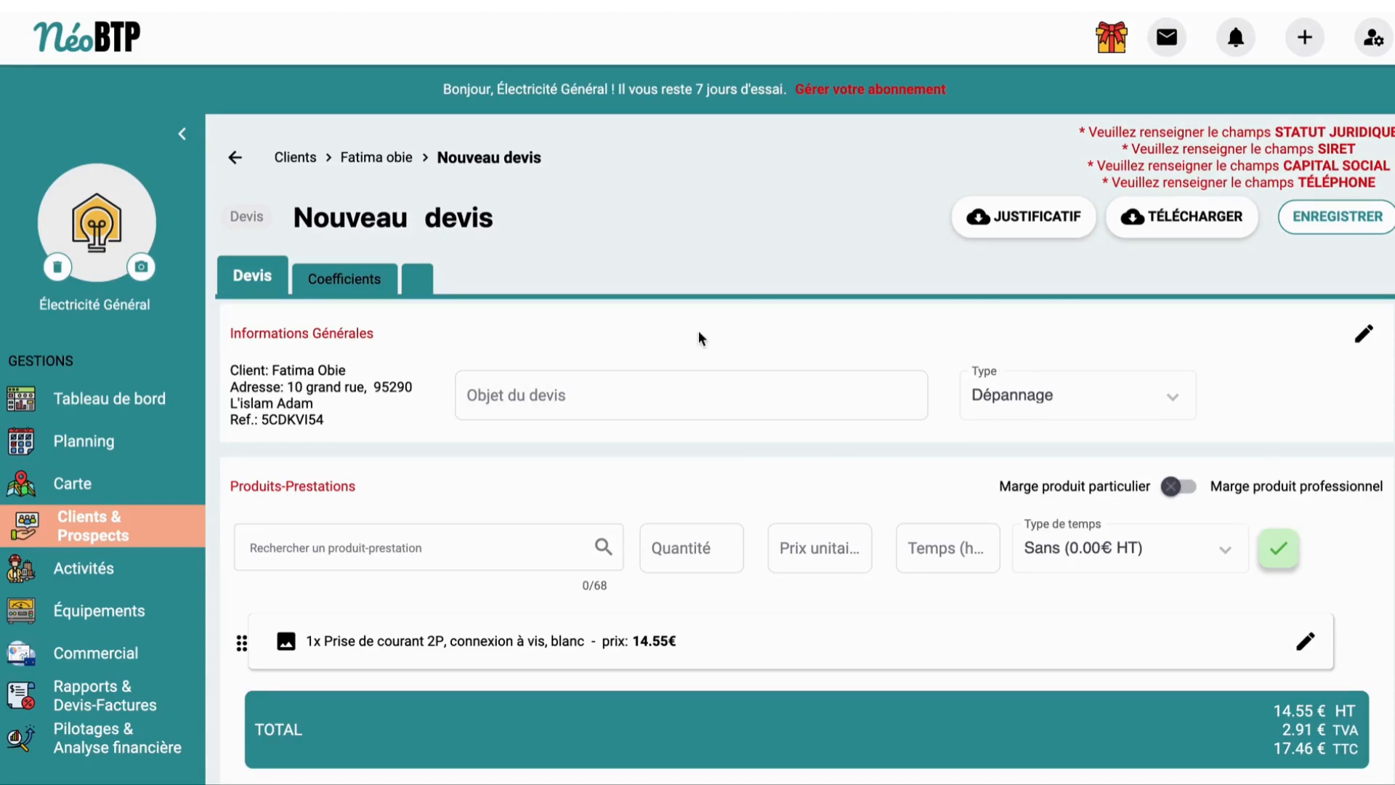
# - Review the quote's product line and total, and examine its margin and labour coefficients
pyautogui.scroll(-1, 698, 336)
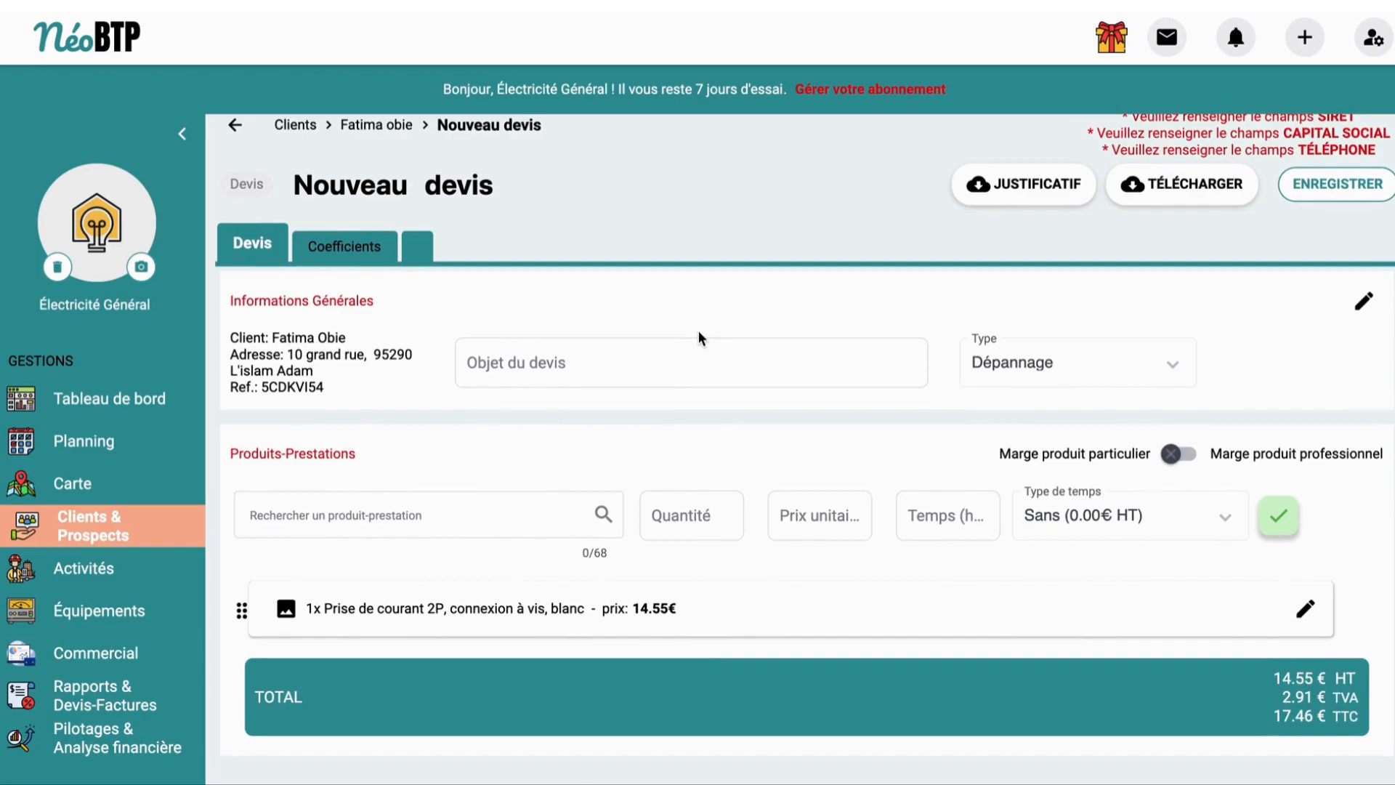
pyautogui.scroll(1, 373, 264)
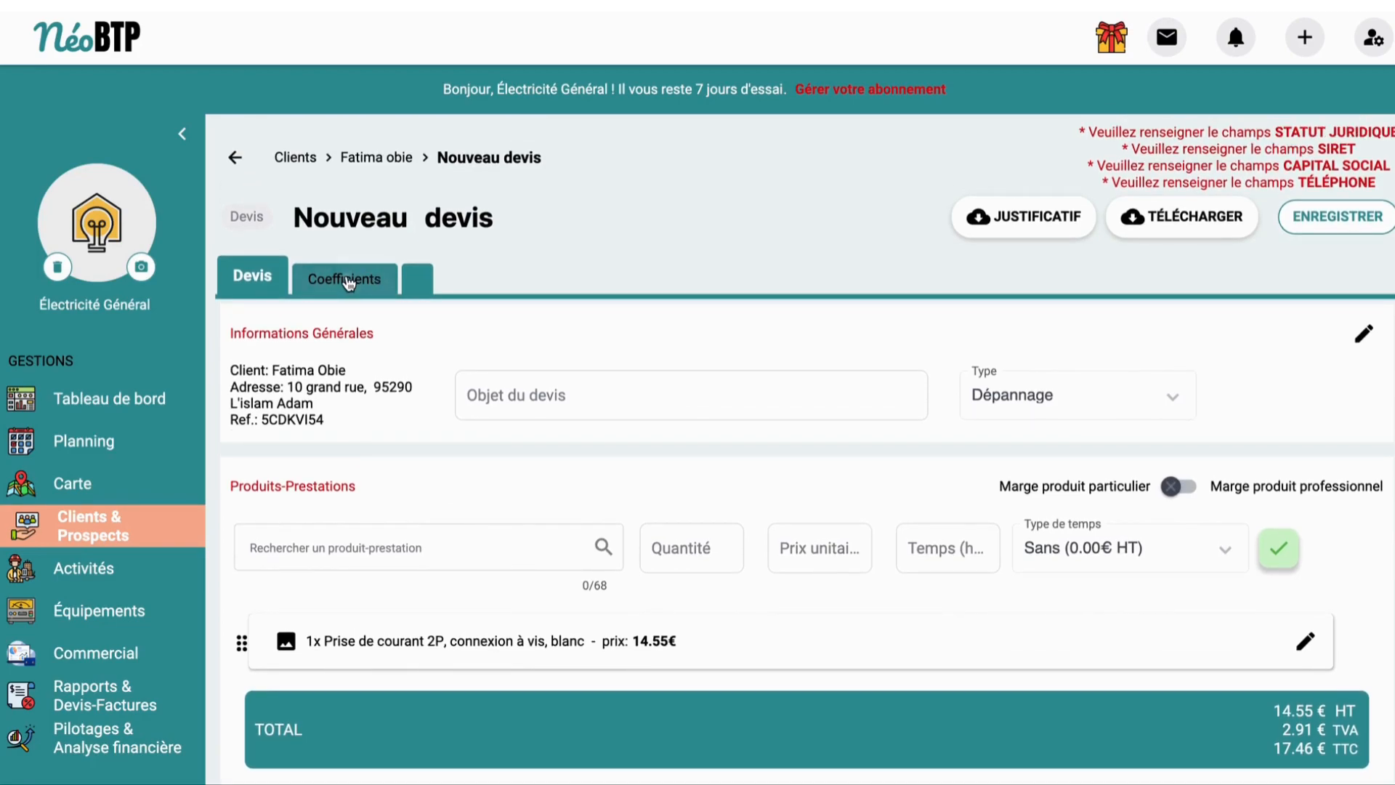
pyautogui.click(348, 284)
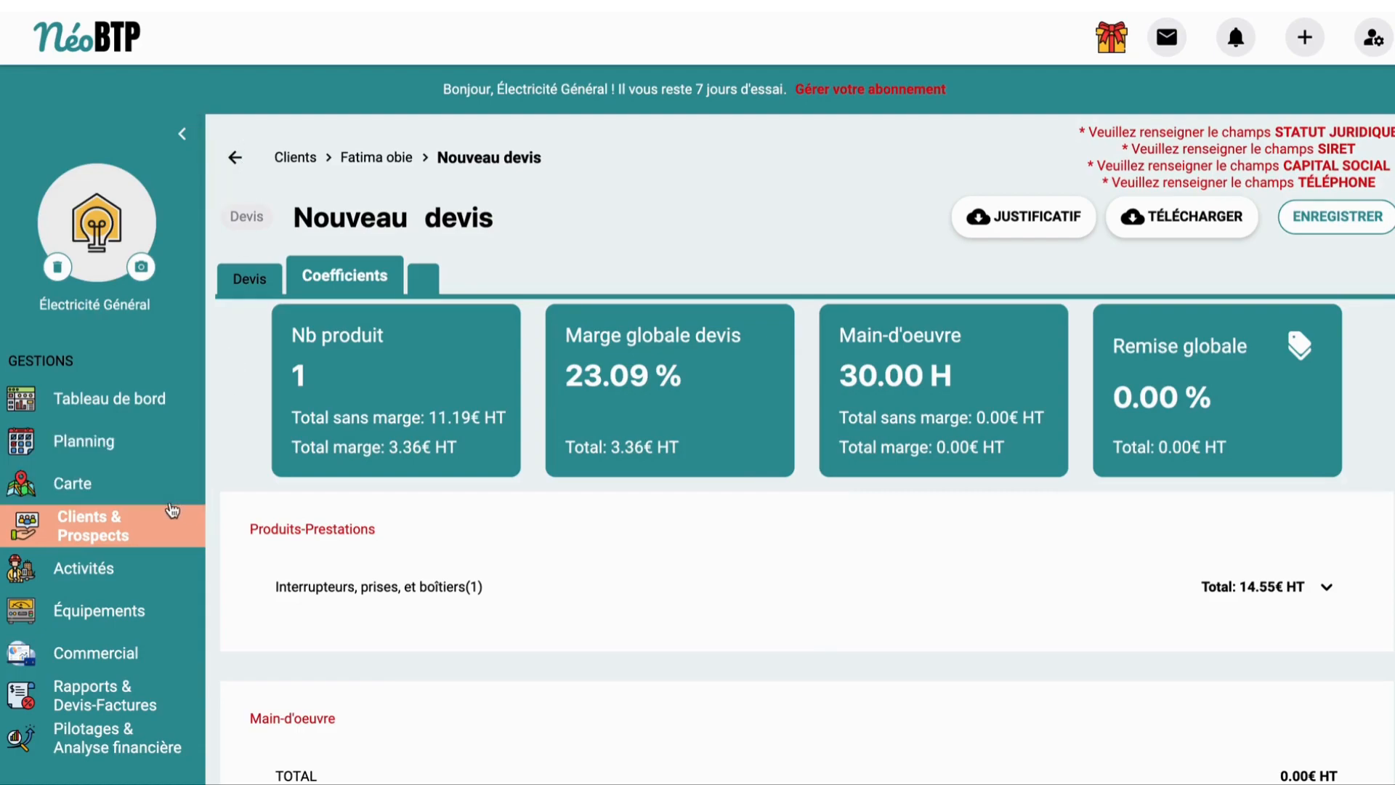
# - Open the "Machine a laver en panne" activity from the activities list and look over its sheet
pyautogui.click(108, 562)
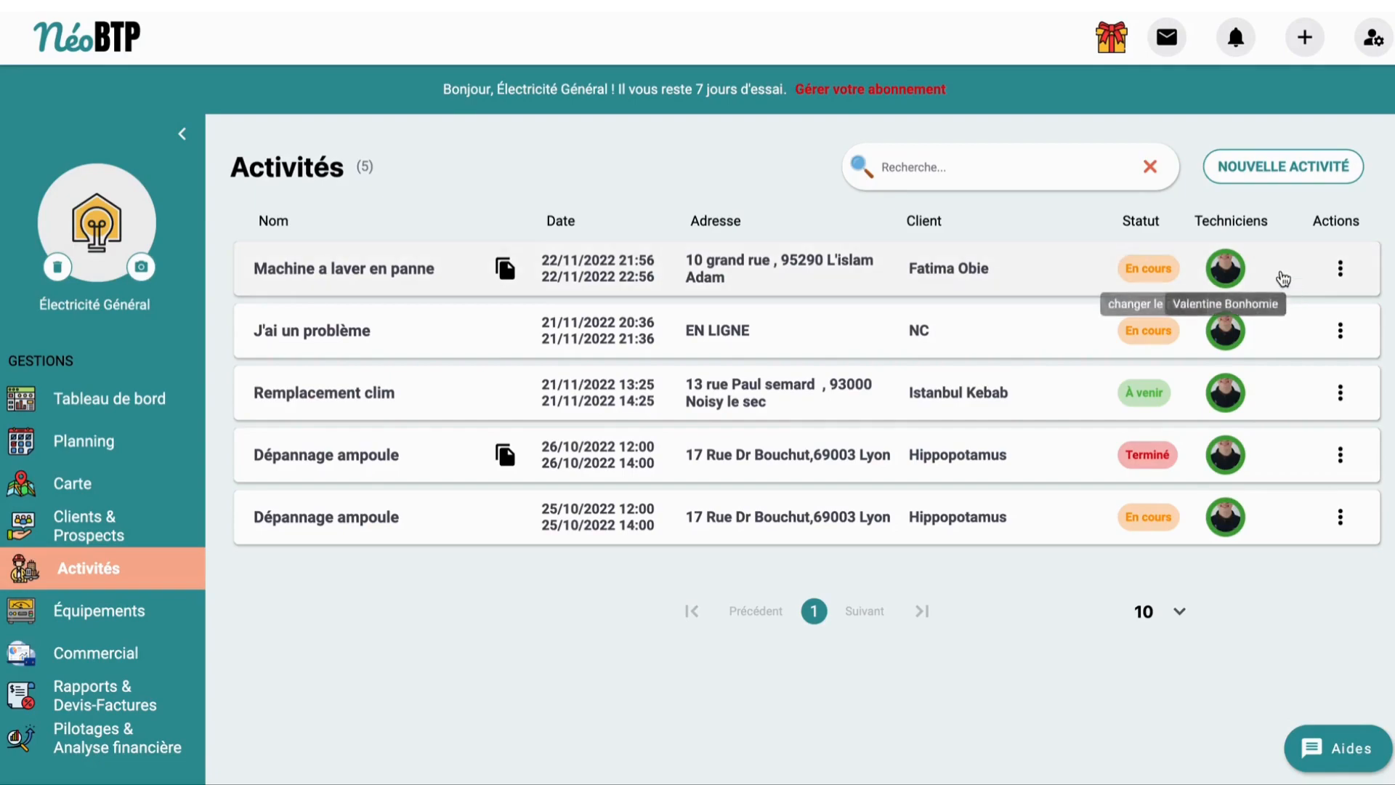
pyautogui.moveTo(1228, 270)
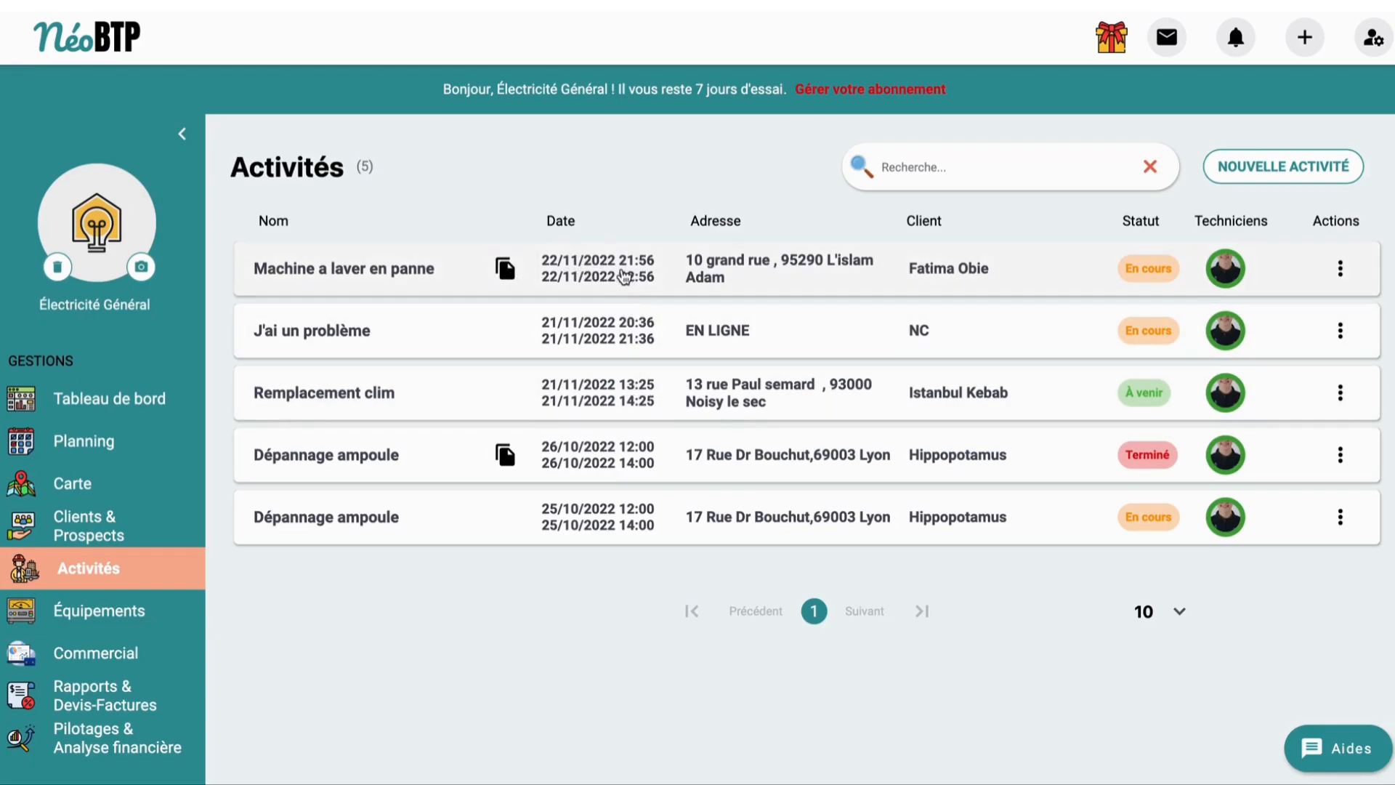
pyautogui.click(431, 272)
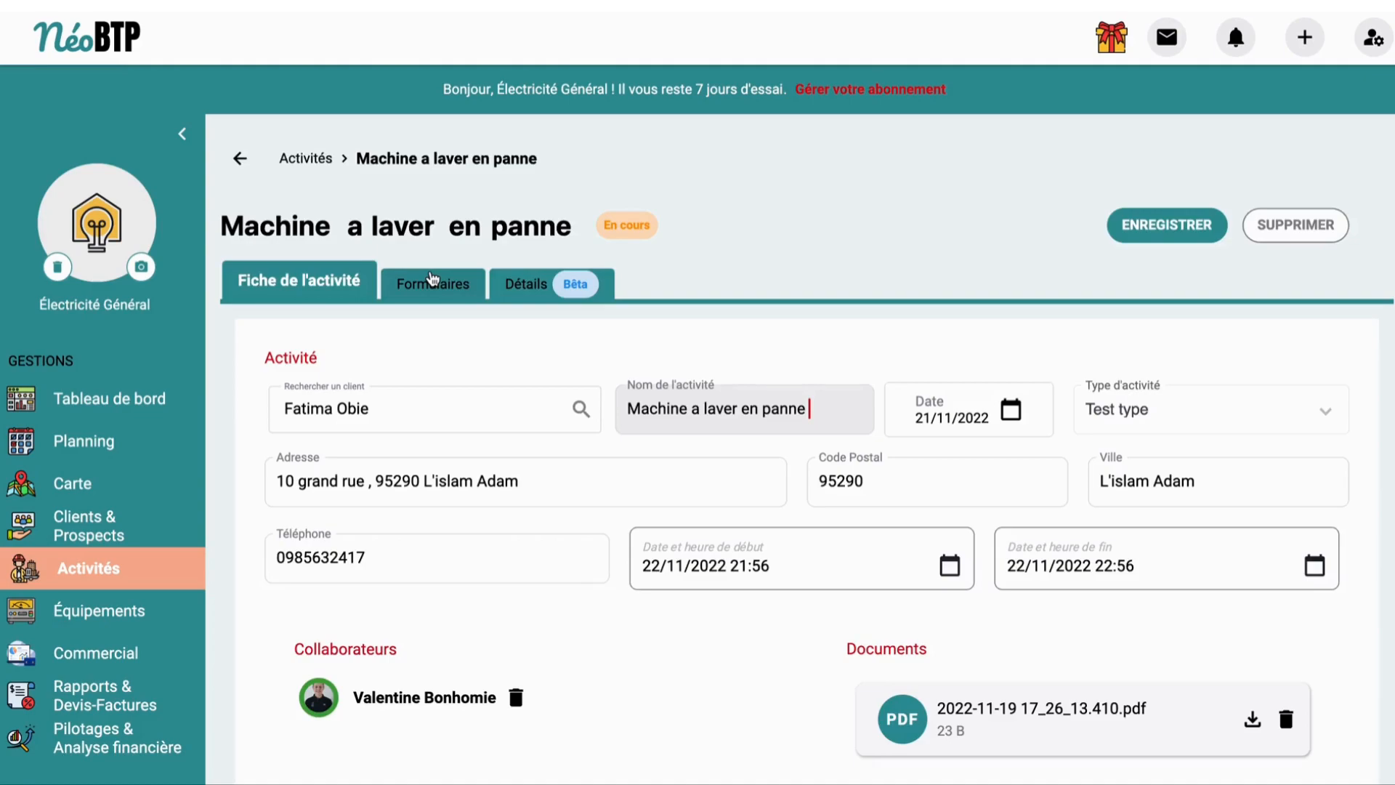
pyautogui.scroll(-1, 450, 377)
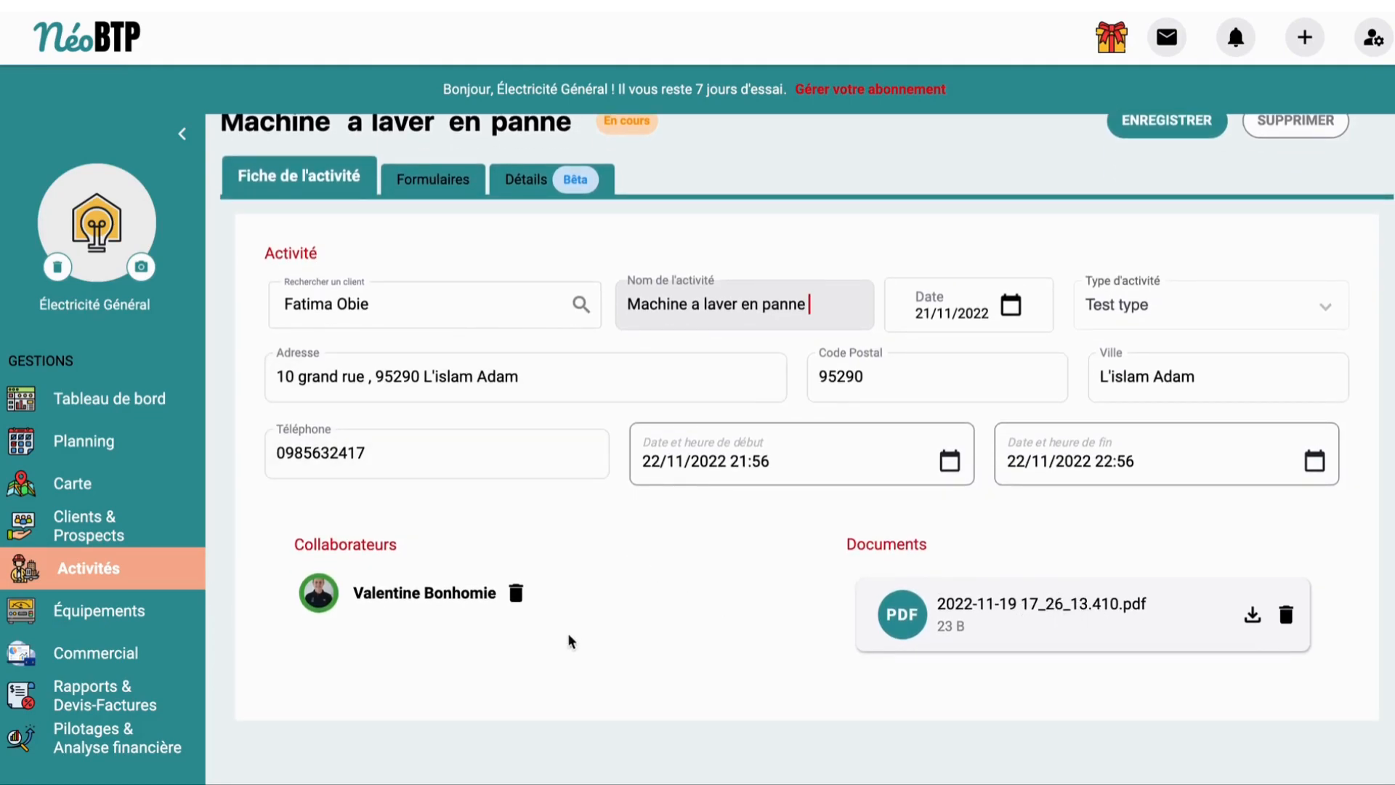
pyautogui.scroll(1, 499, 491)
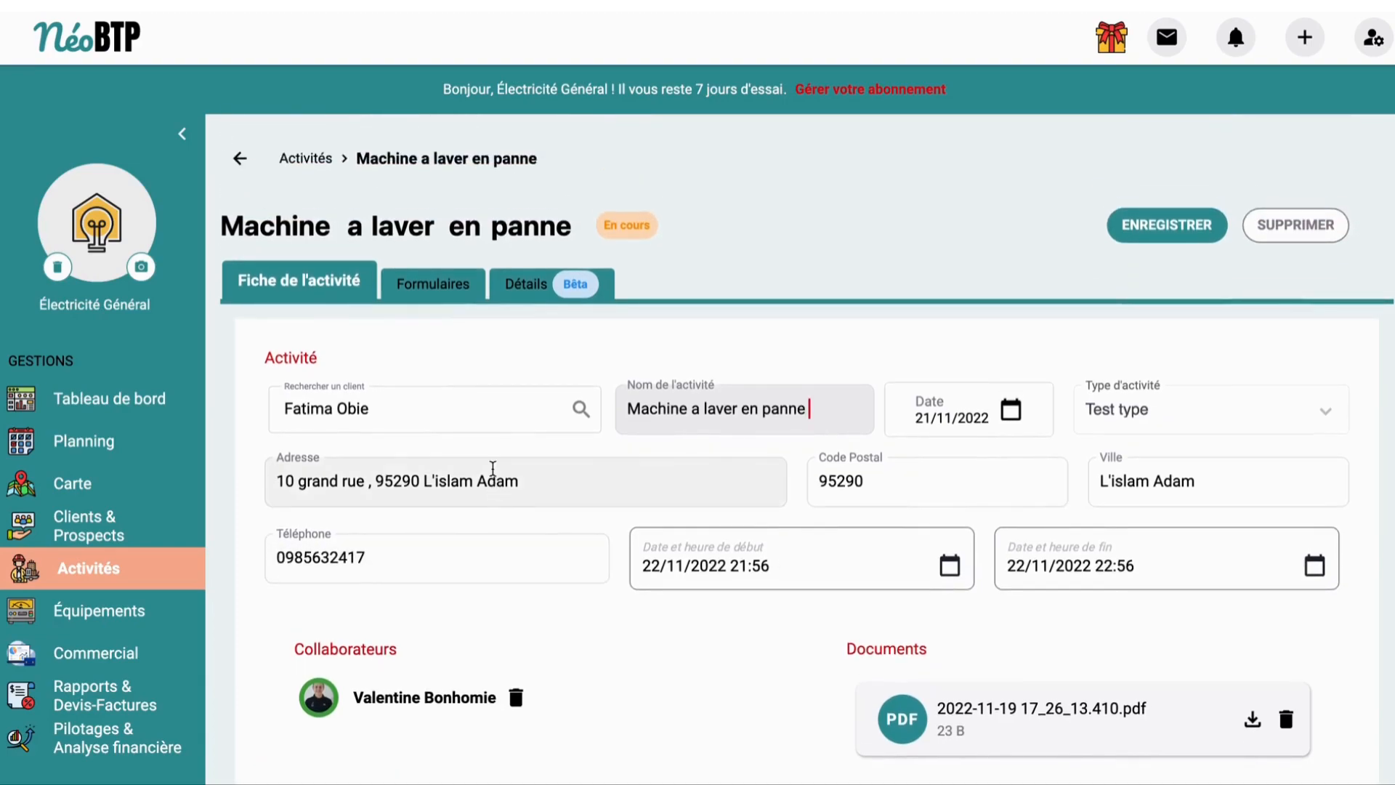
# - Look through the activity's forms and its pause and resume details, returning to the activity sheet
pyautogui.click(424, 291)
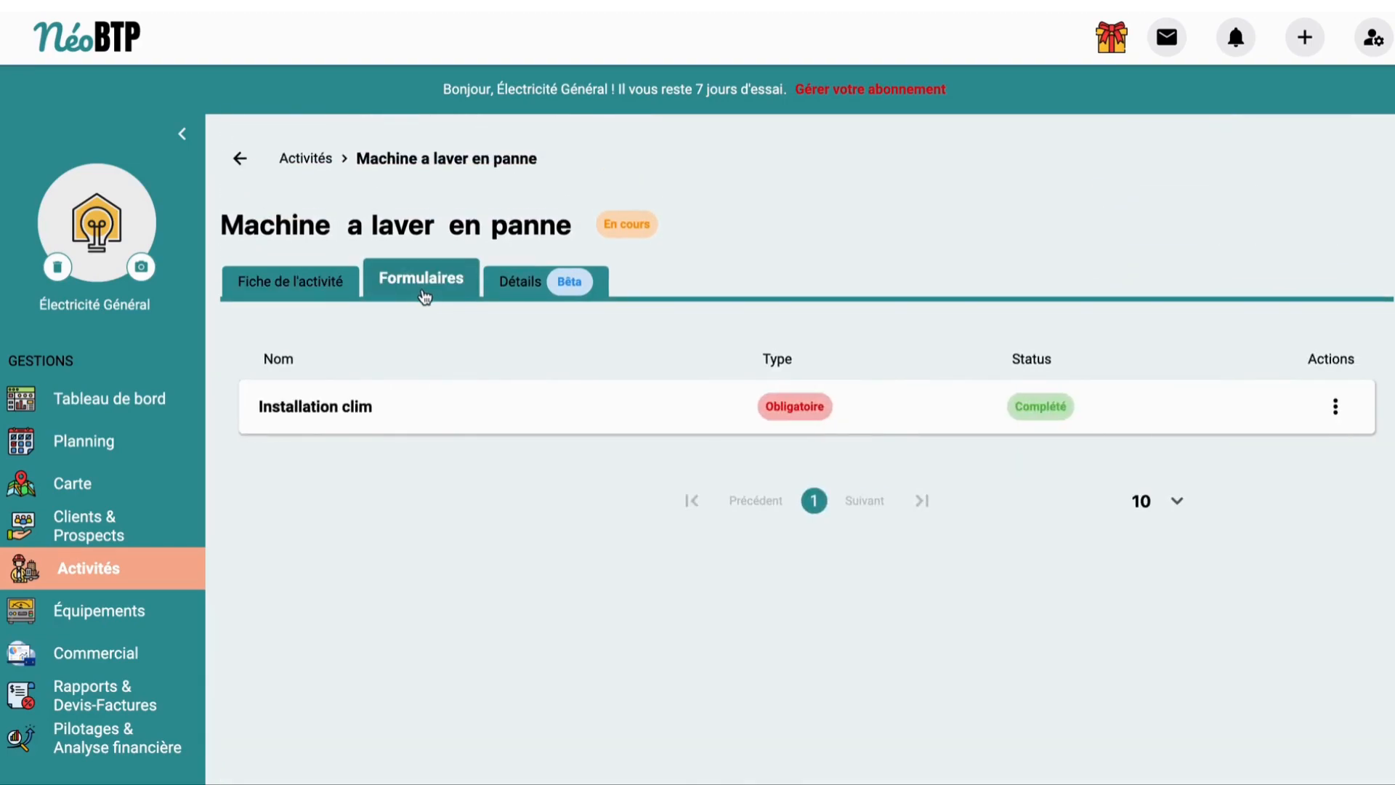
pyautogui.click(326, 289)
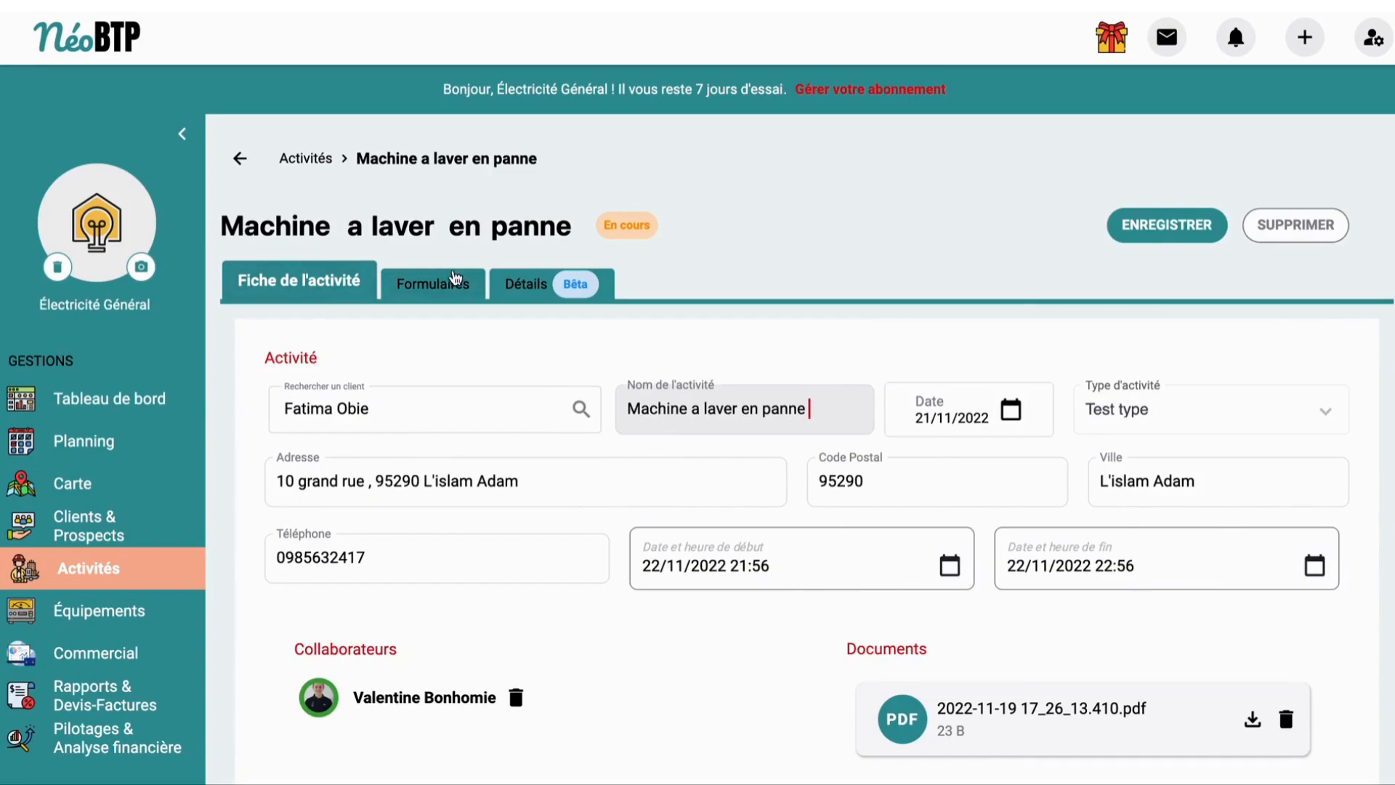
pyautogui.click(438, 288)
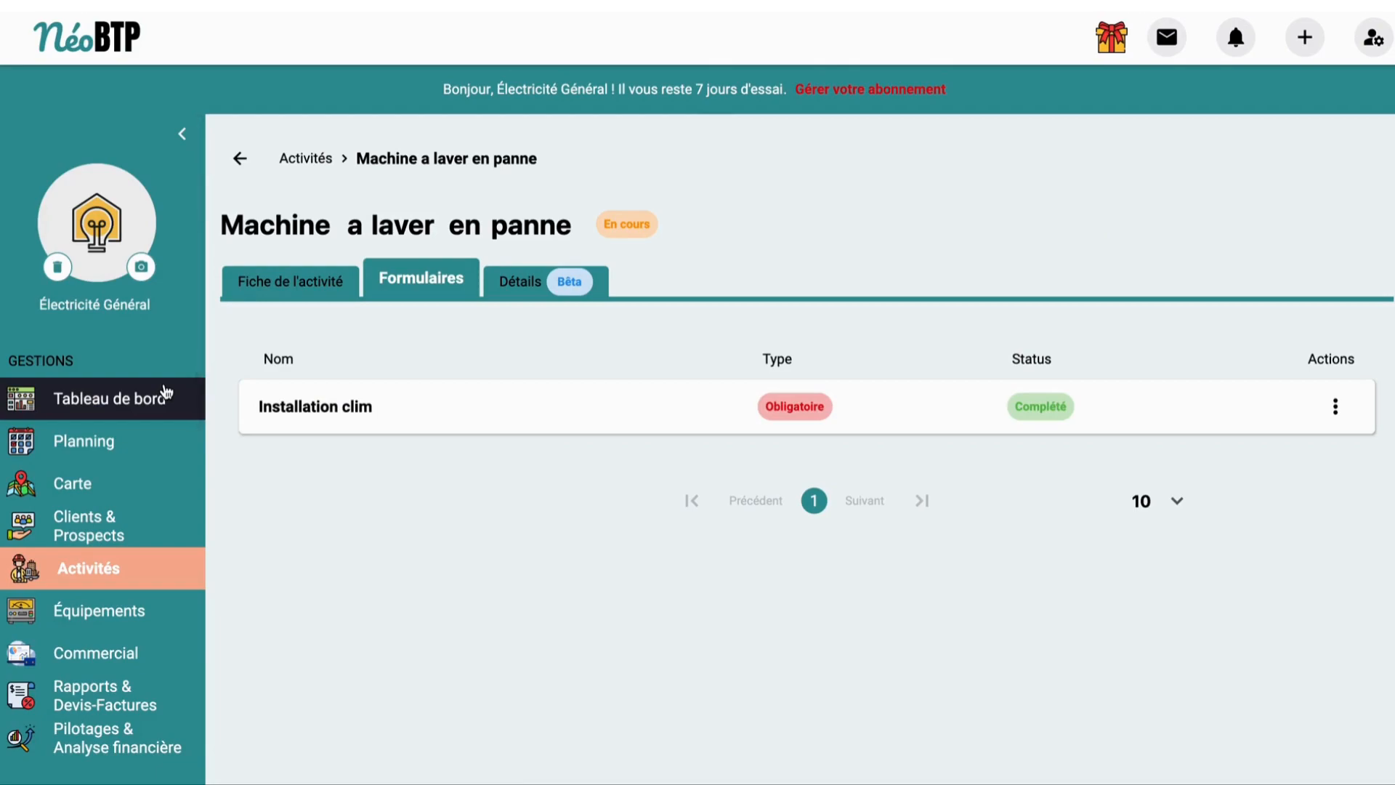
pyautogui.scroll(-4, 166, 392)
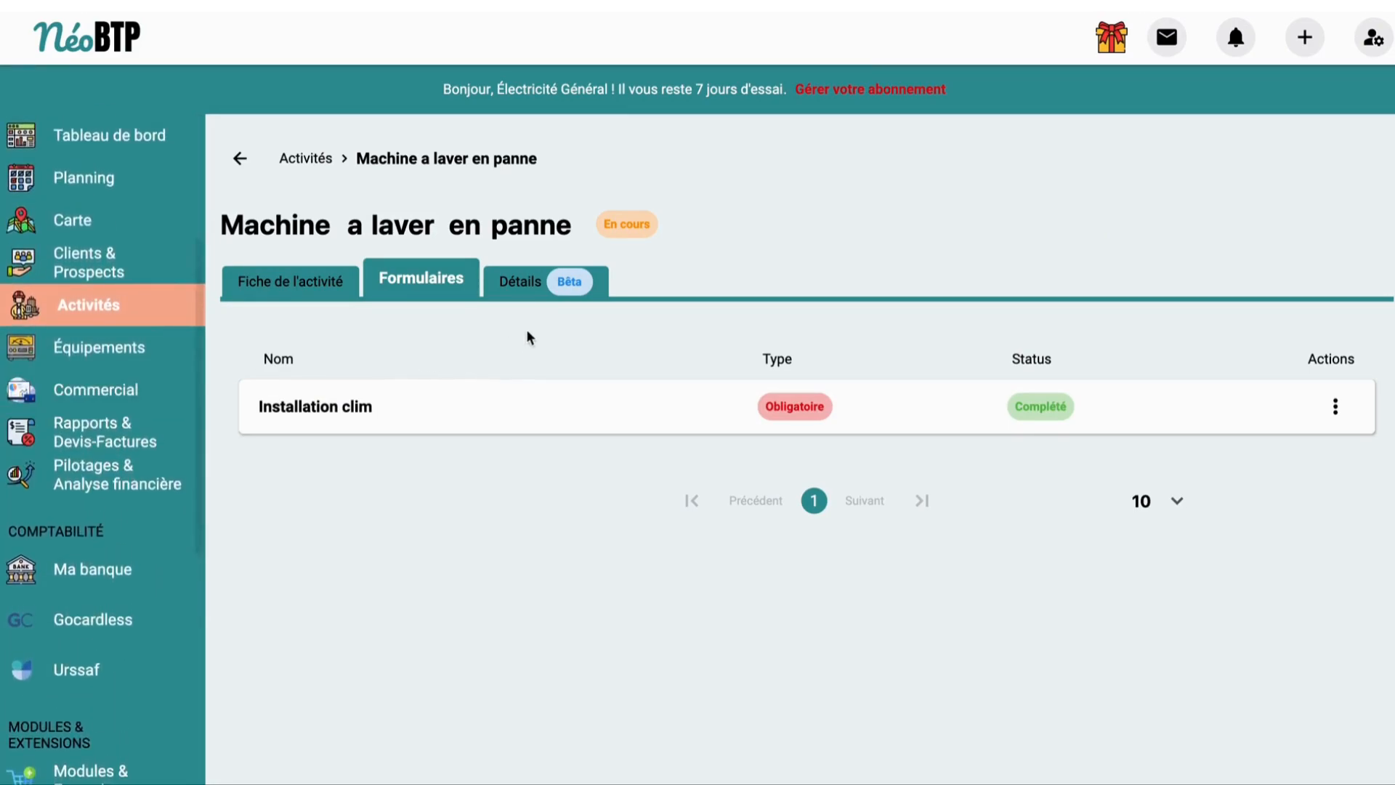
pyautogui.click(526, 288)
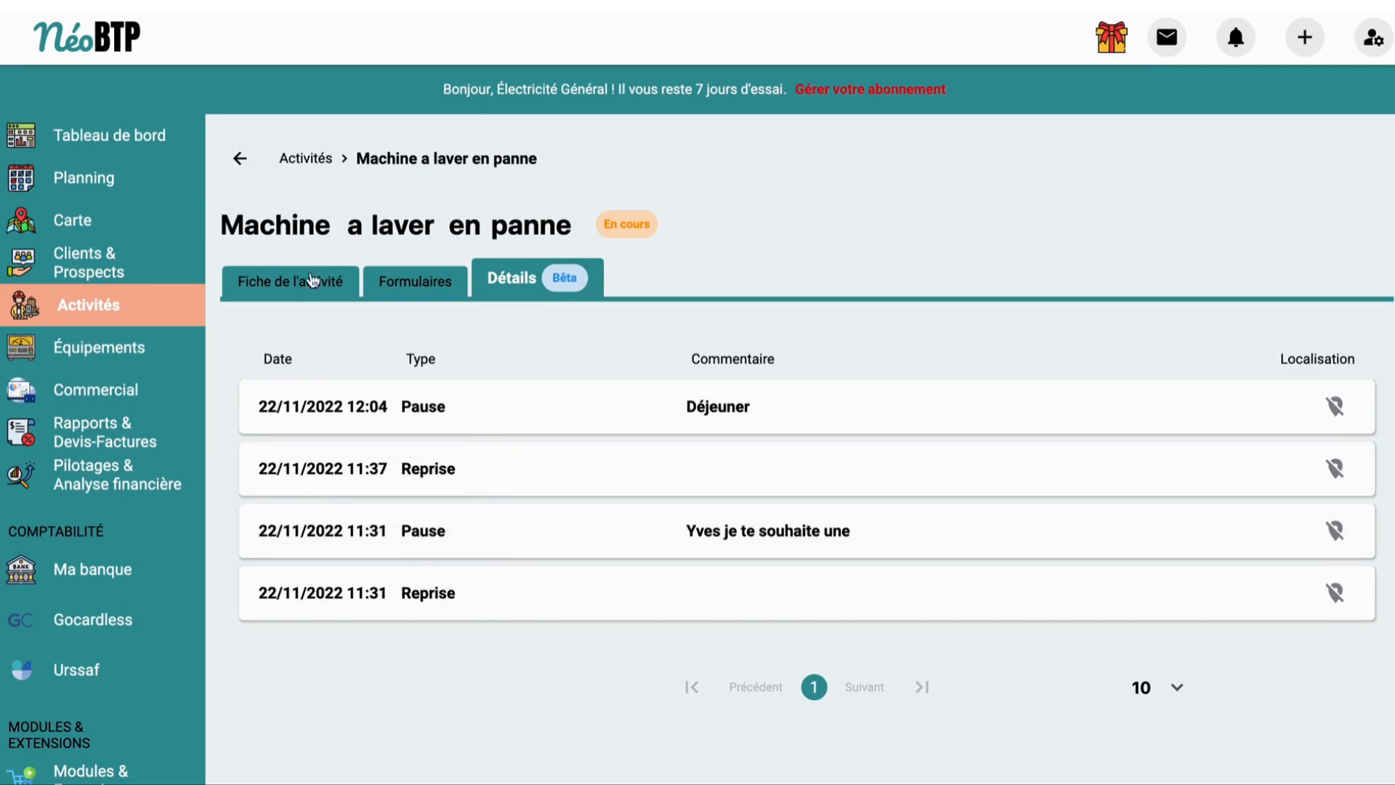
pyautogui.click(424, 288)
pyautogui.click(320, 288)
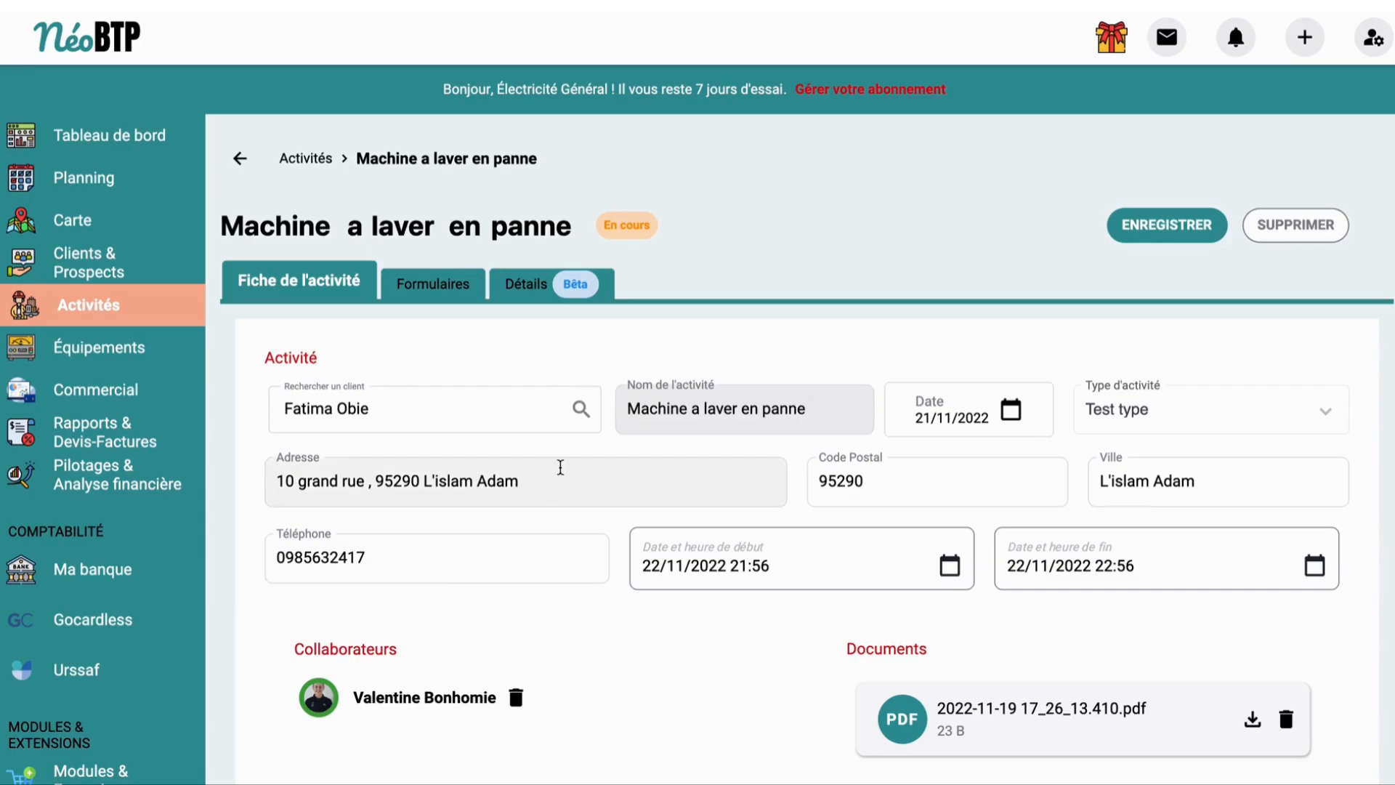
# - Open the Coffret DRIVIA 13 modules equipment record and inspect its maintenance log and blank intervention form
pyautogui.click(145, 347)
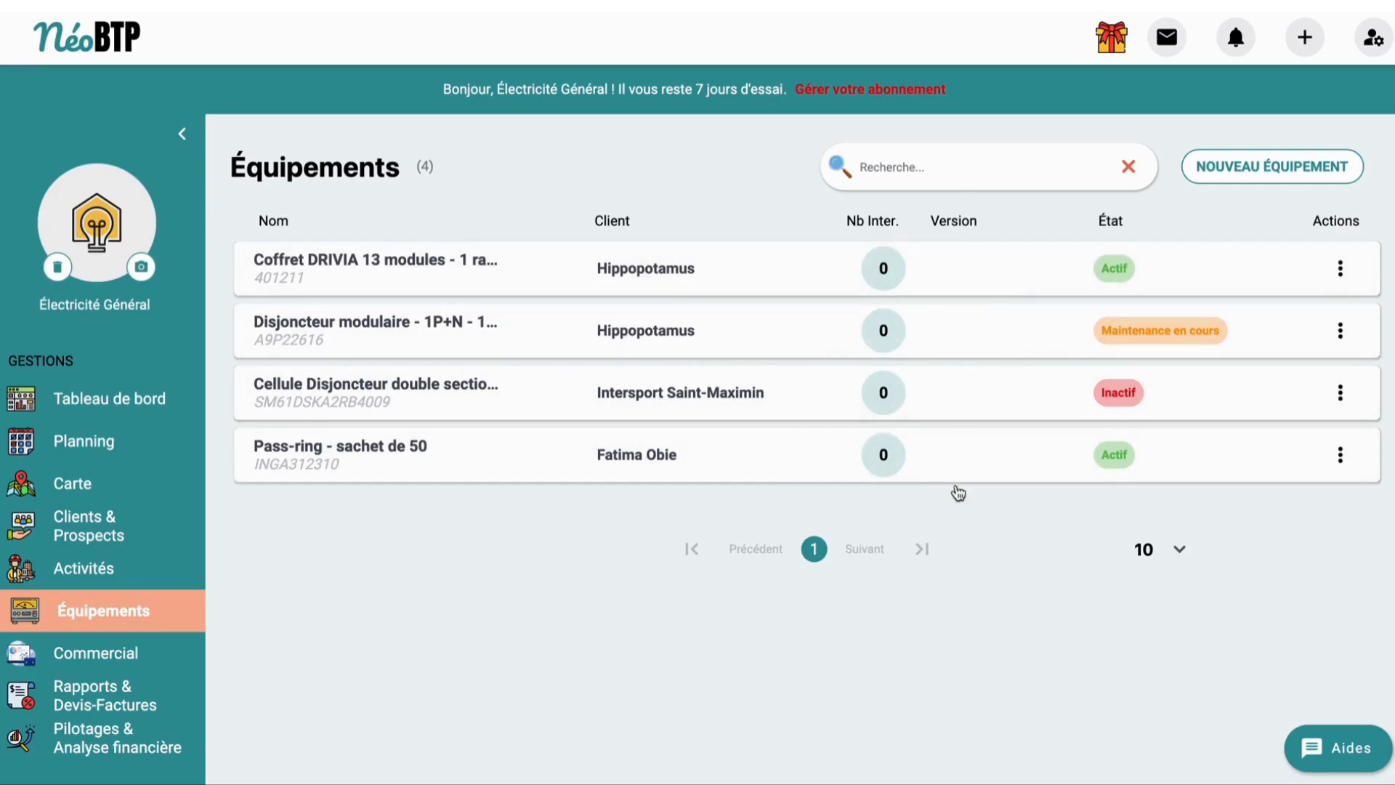
pyautogui.click(576, 271)
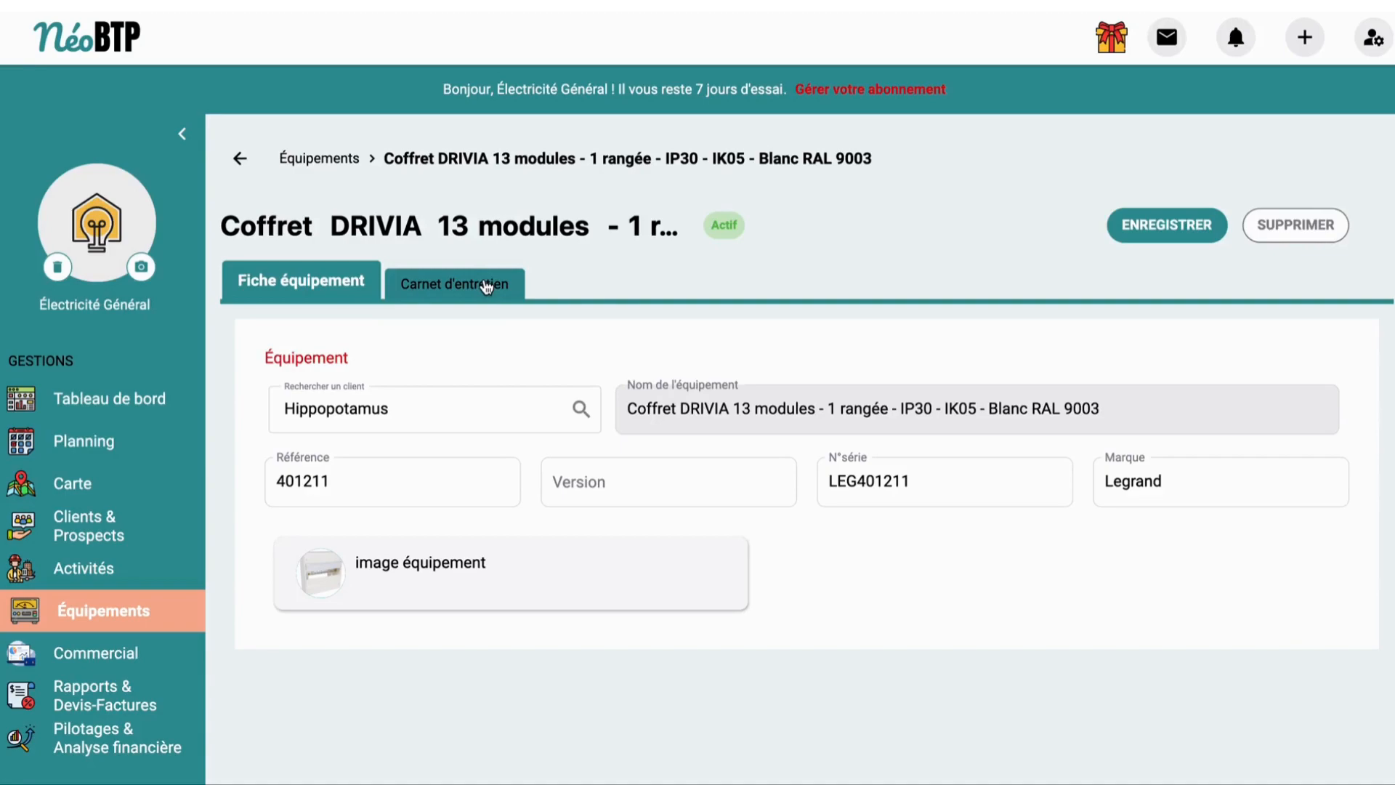
pyautogui.click(486, 287)
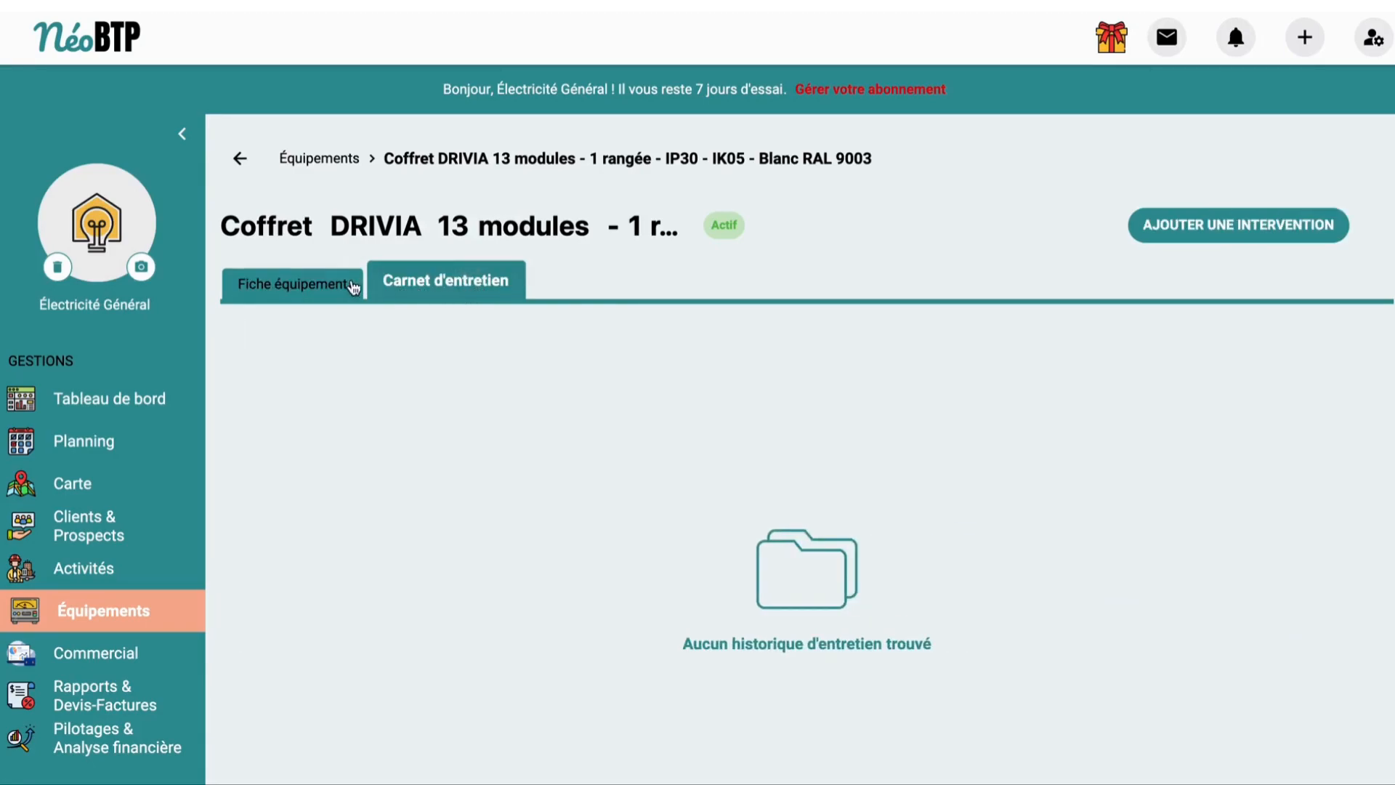
pyautogui.click(1196, 231)
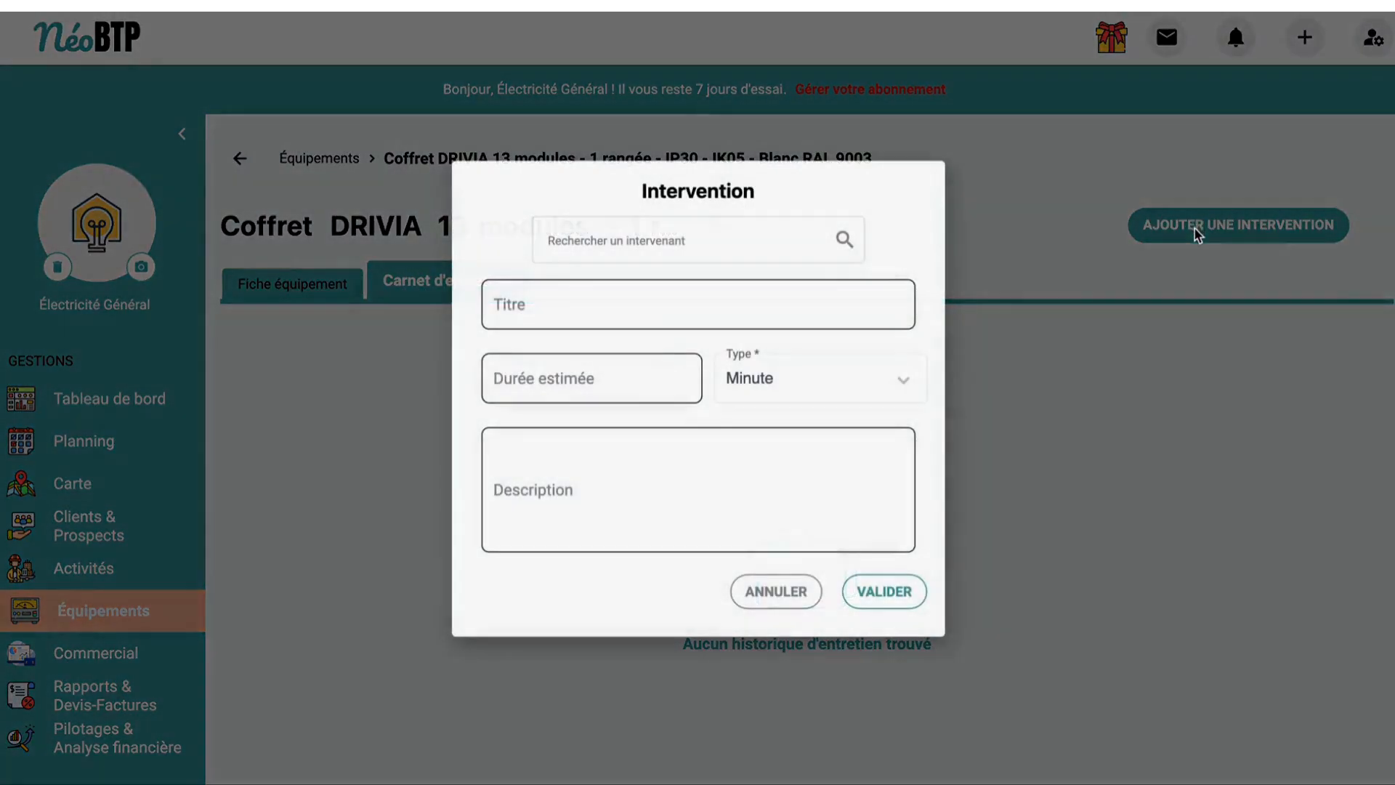
pyautogui.click(1058, 252)
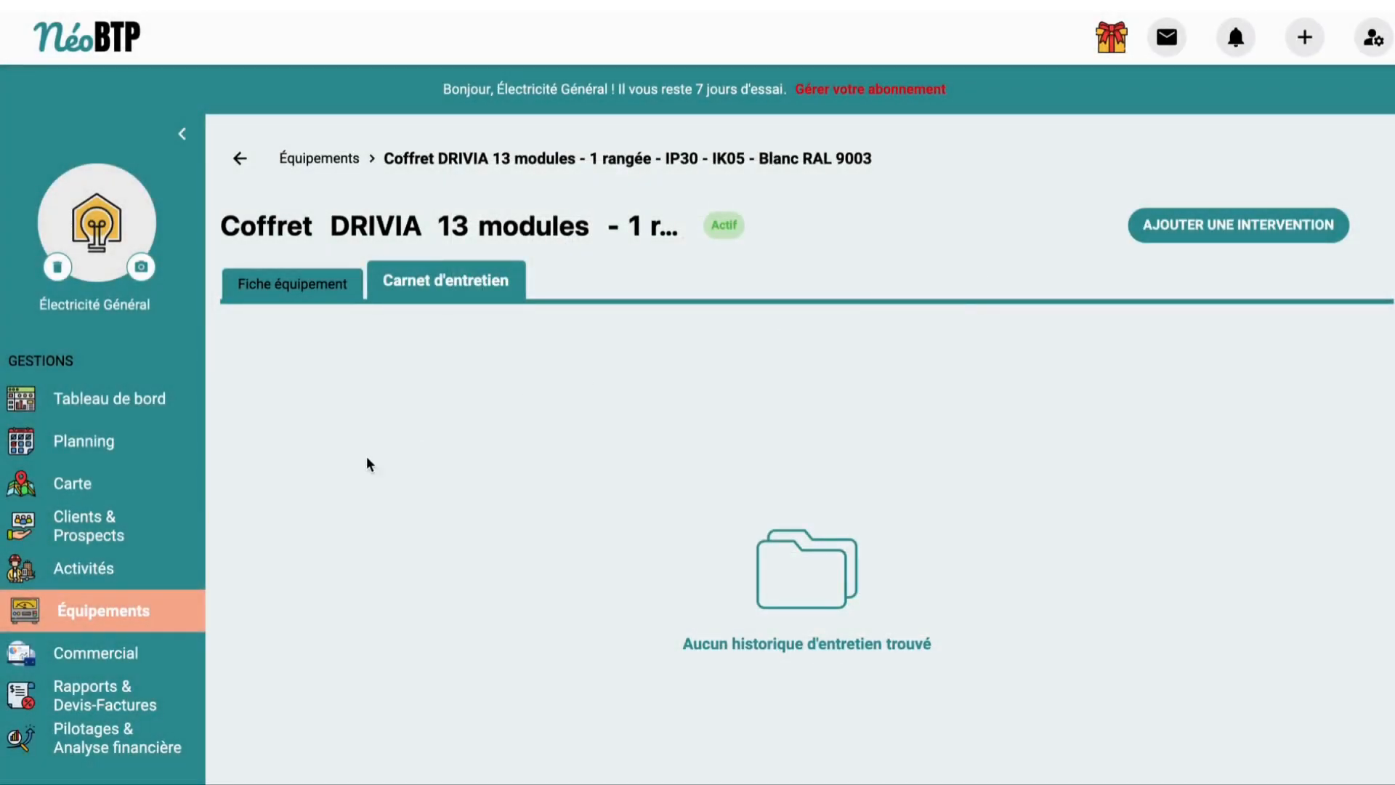
# - Look over the Commercial overview for 2023 and open the sales representatives' detailed statistics
pyautogui.click(122, 656)
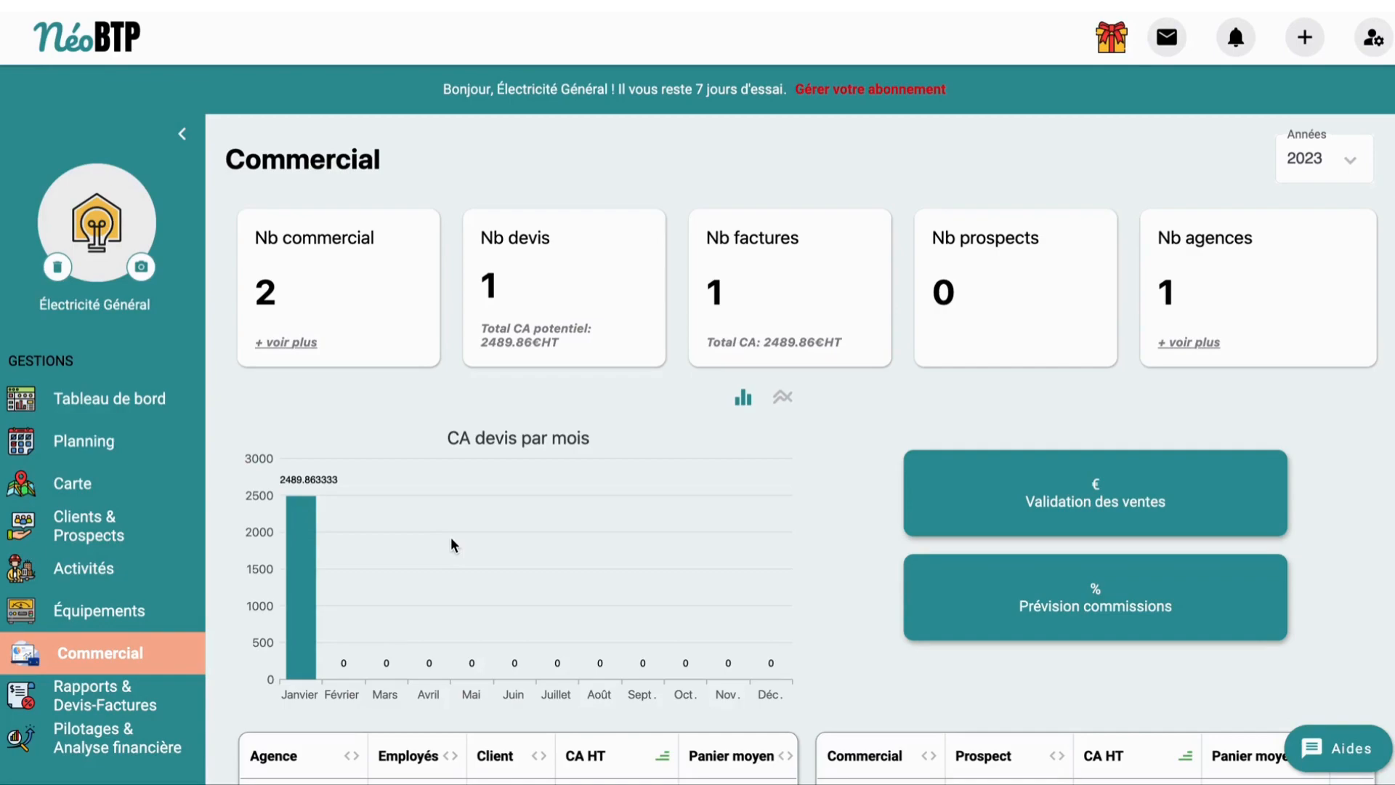
pyautogui.scroll(-4, 452, 538)
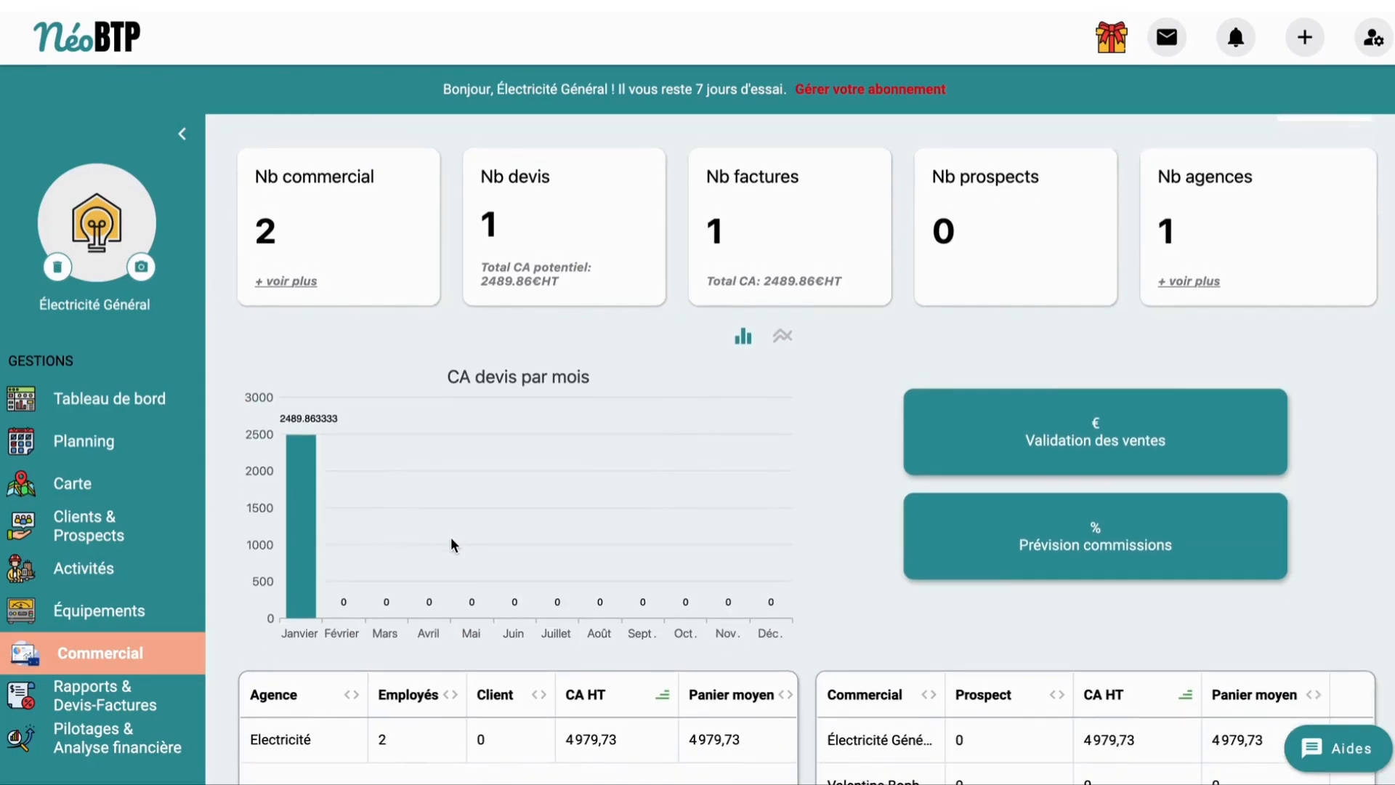
pyautogui.scroll(4, 452, 543)
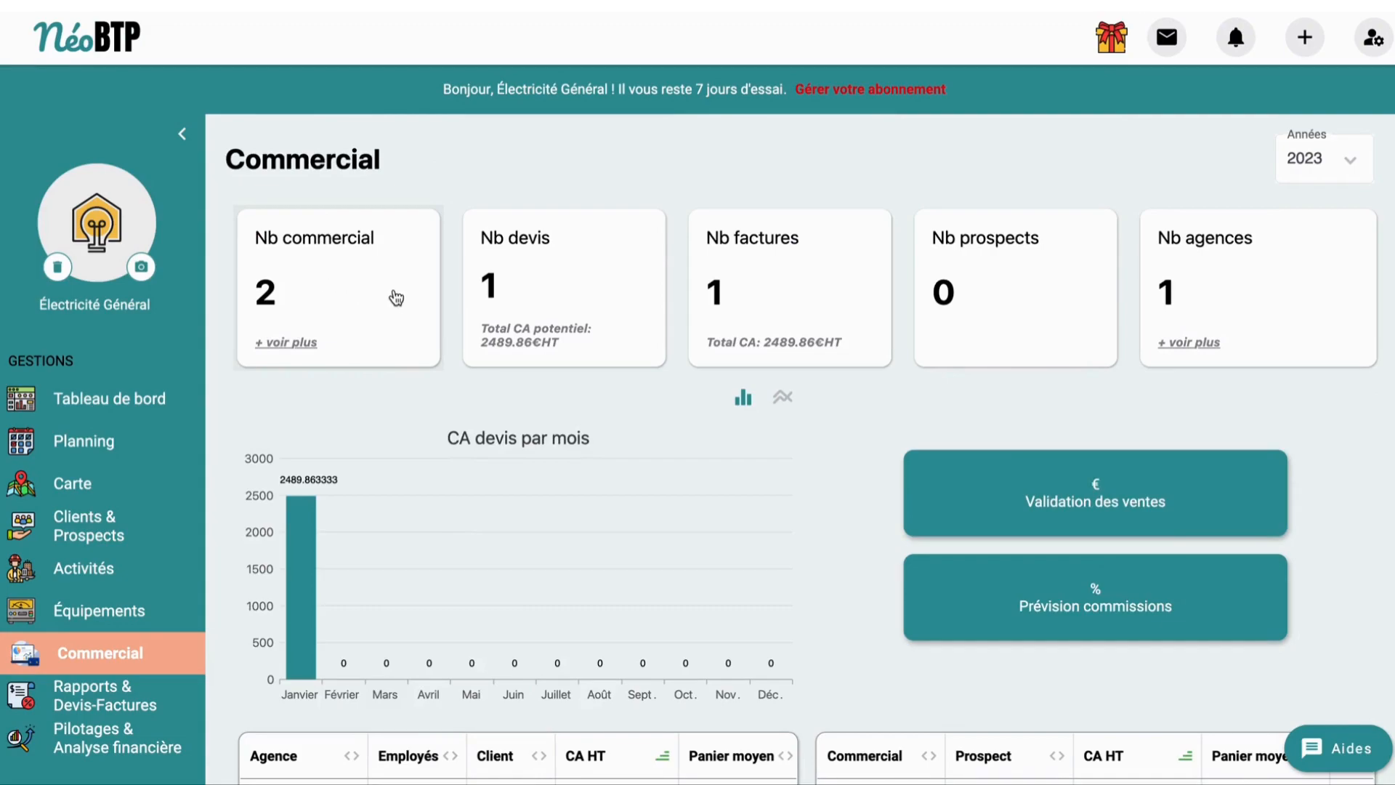
pyautogui.click(329, 305)
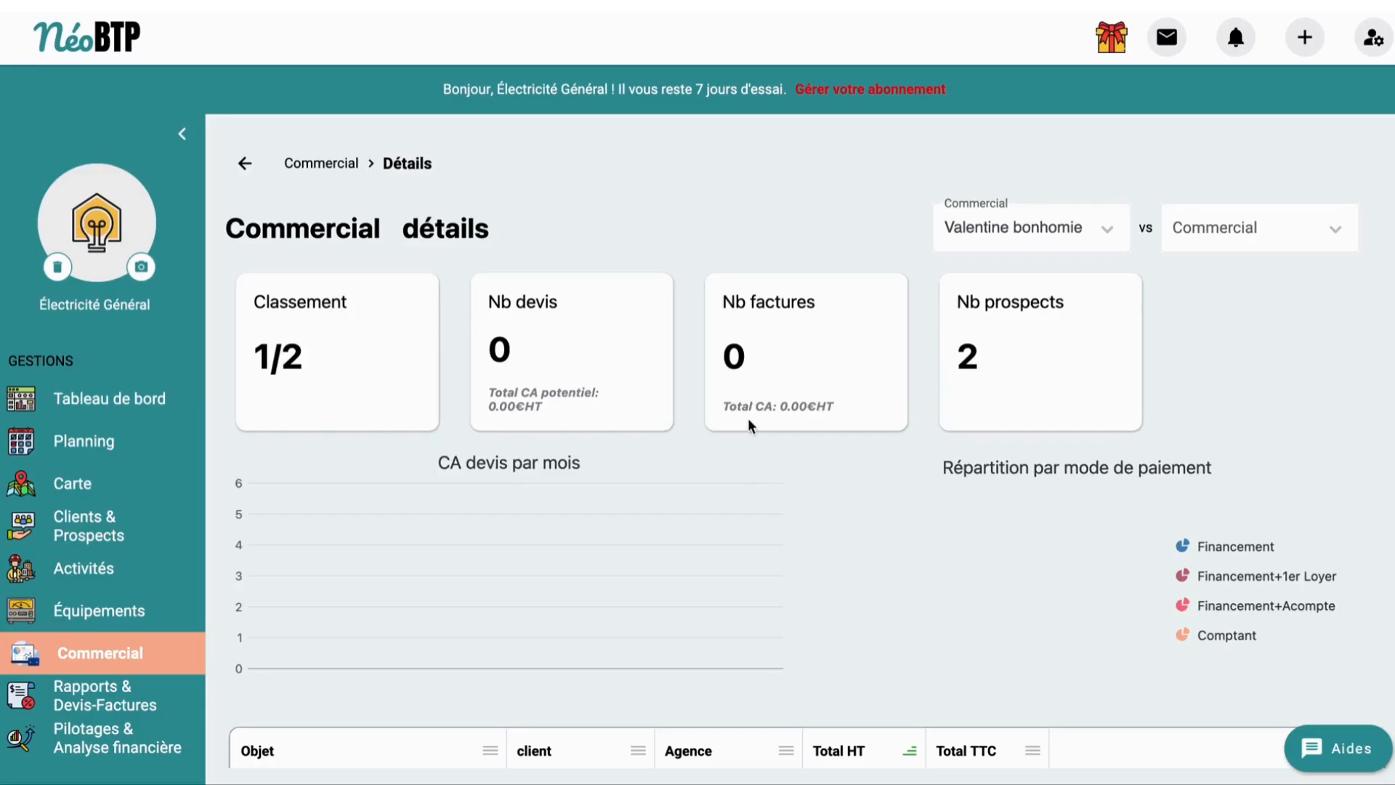
pyautogui.scroll(-3, 747, 420)
pyautogui.scroll(3, 750, 425)
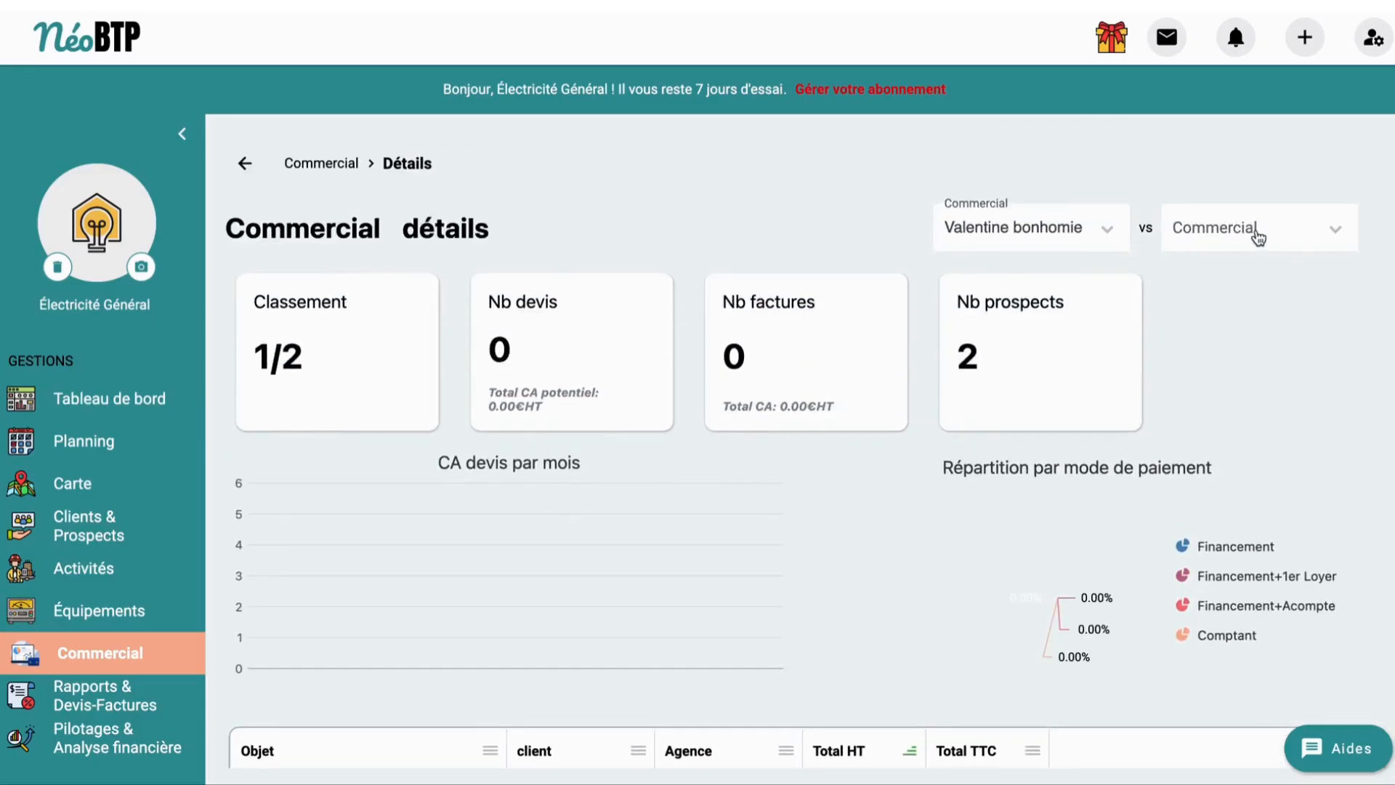
# - Compare the current sales representative with Électricité général and examine both sets of figures, payment breakdowns and quote tables
pyautogui.click(1170, 233)
pyautogui.click(1218, 276)
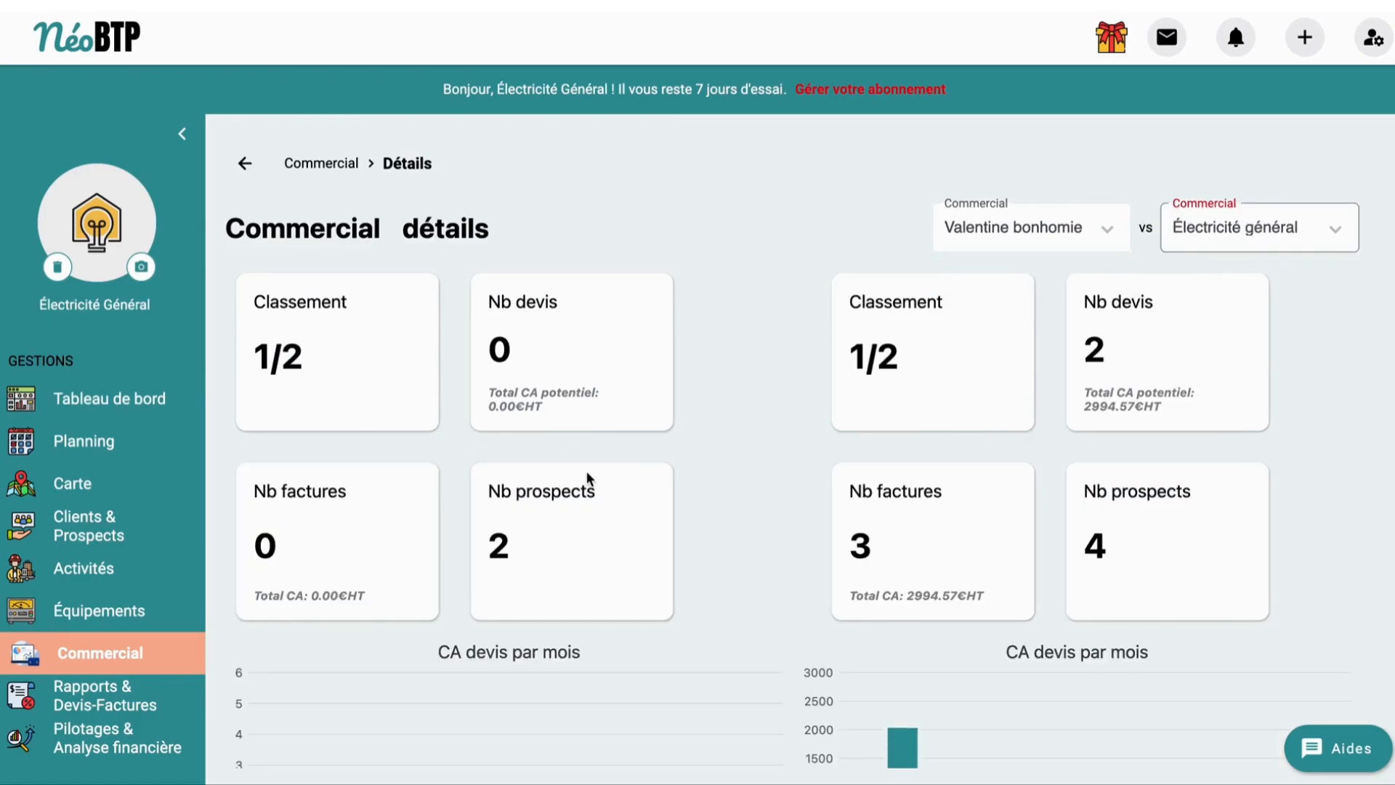
pyautogui.scroll(-3, 589, 469)
pyautogui.scroll(3, 590, 468)
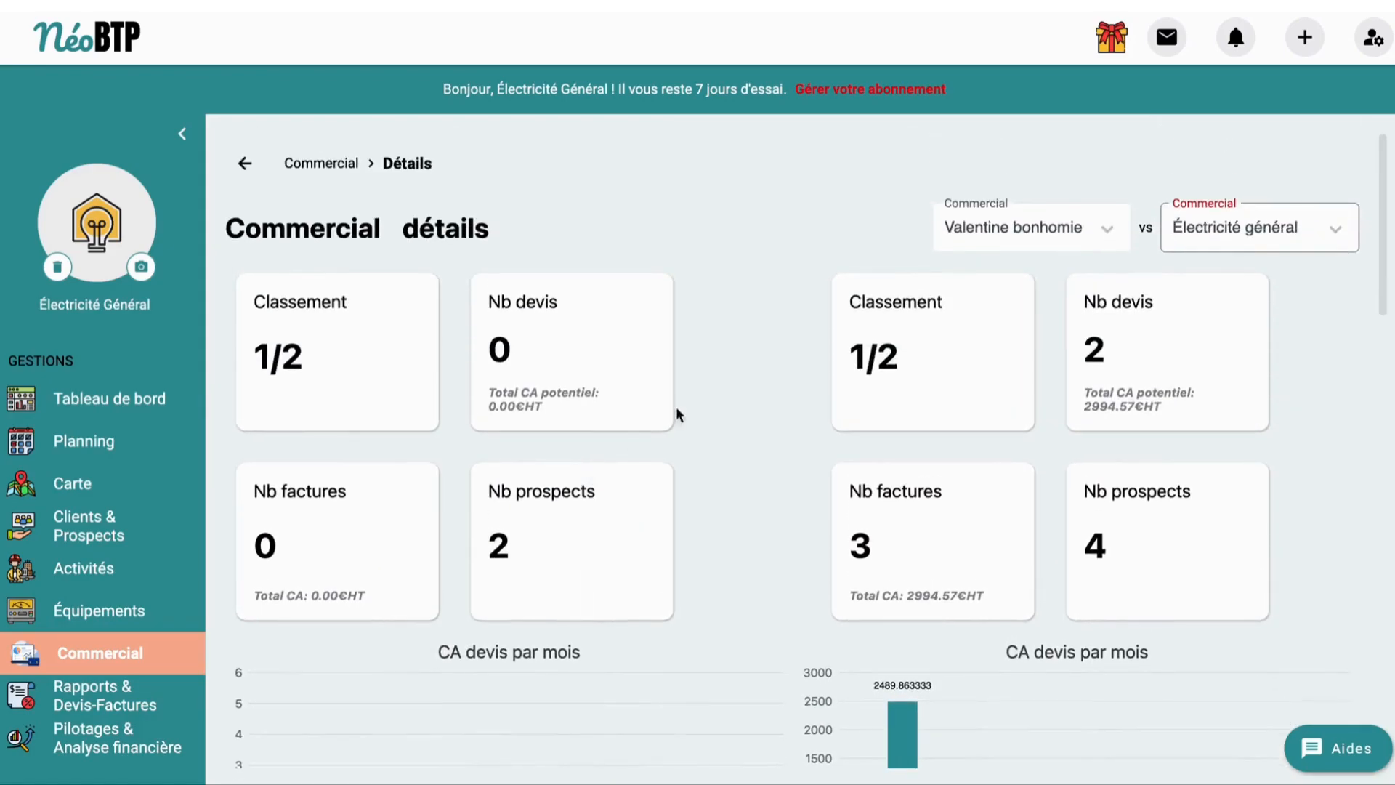
pyautogui.click(978, 226)
pyautogui.click(984, 231)
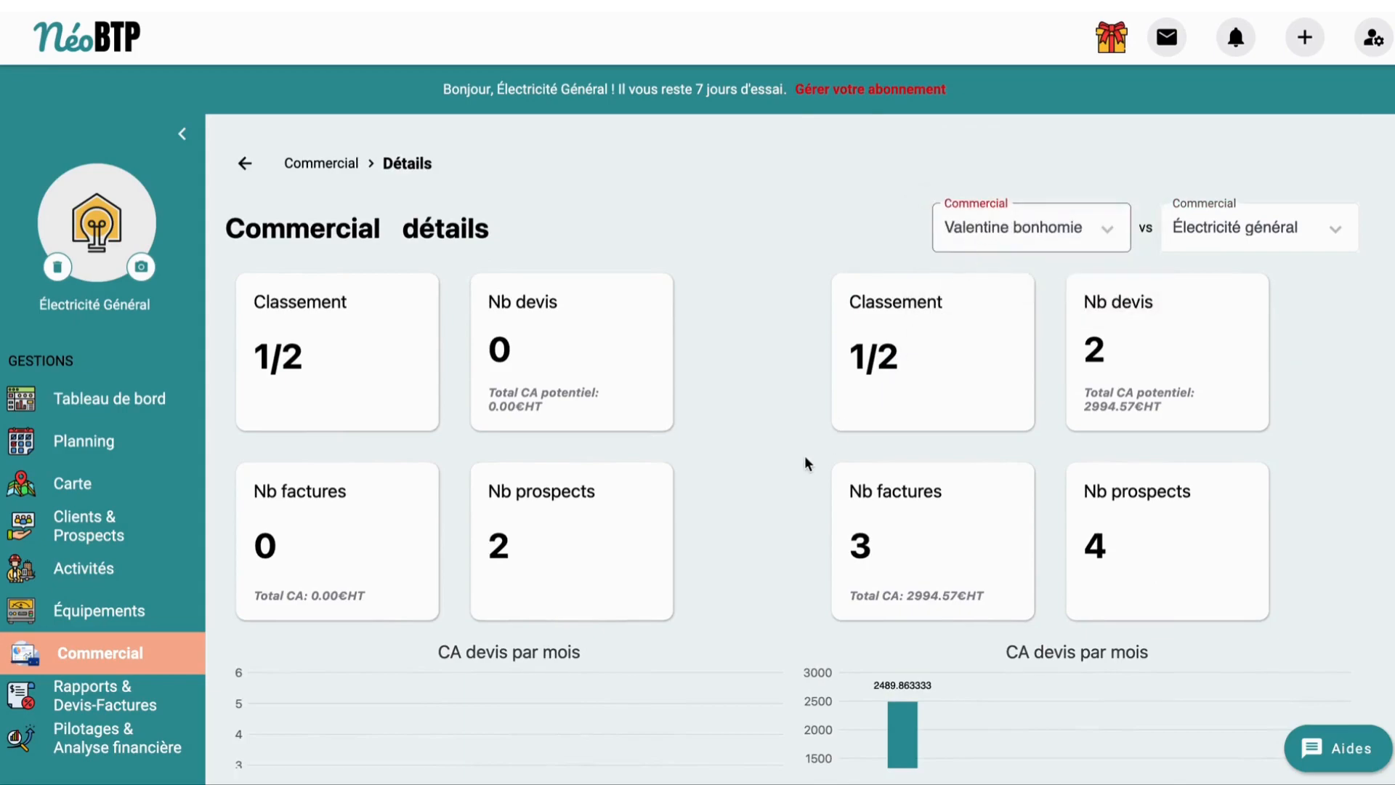
pyautogui.scroll(-10, 805, 458)
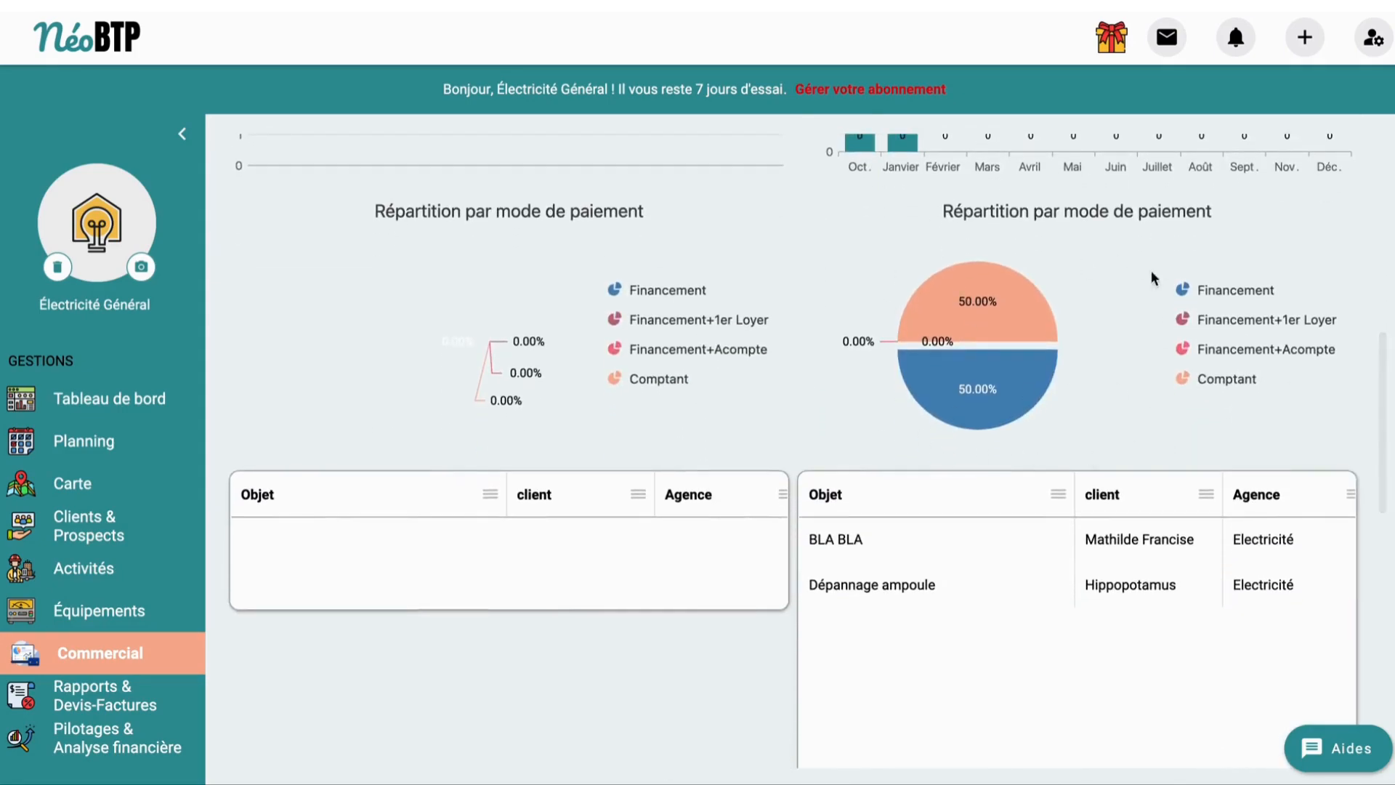
# - Finish reviewing the sales representatives' comparison and return to the Commercial overview
pyautogui.scroll(-1, 886, 614)
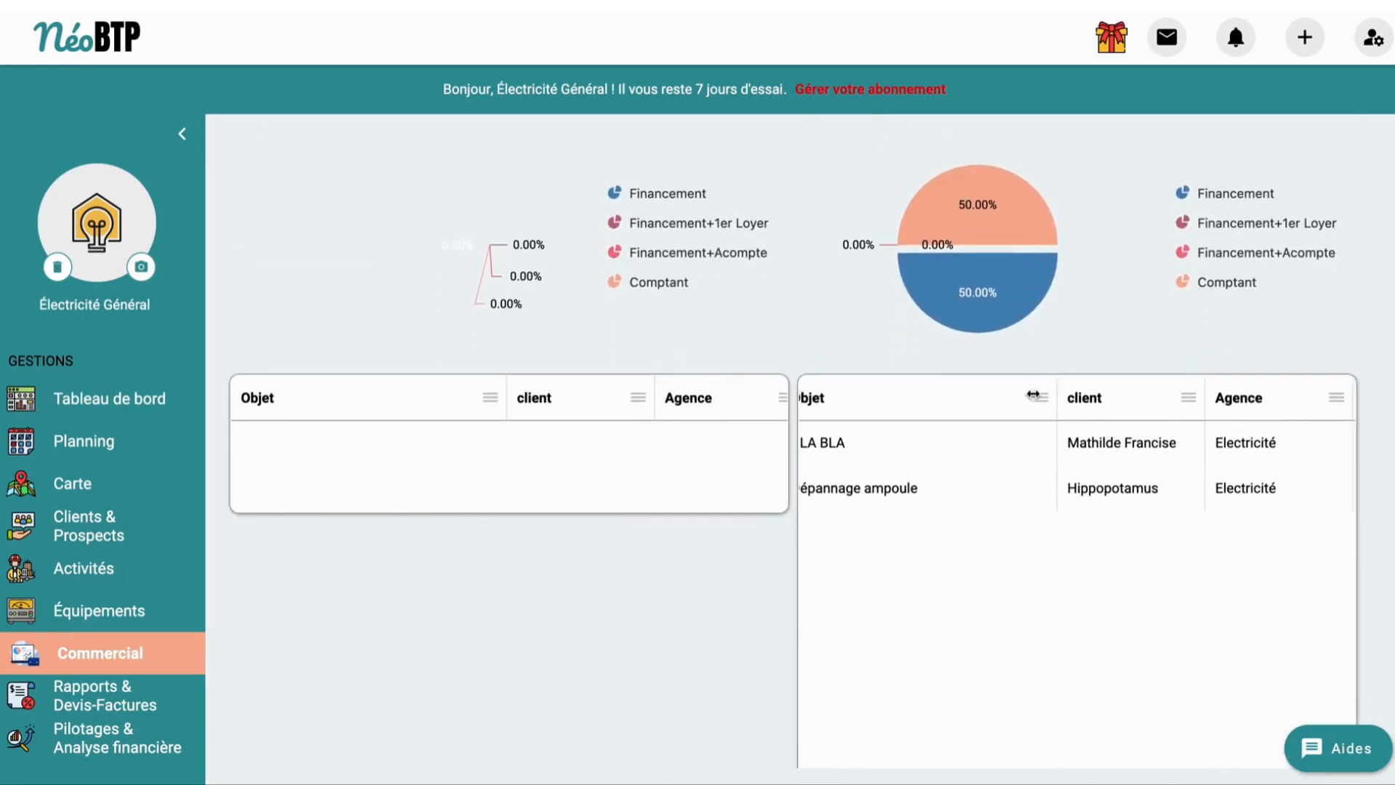
pyautogui.scroll(11, 1031, 399)
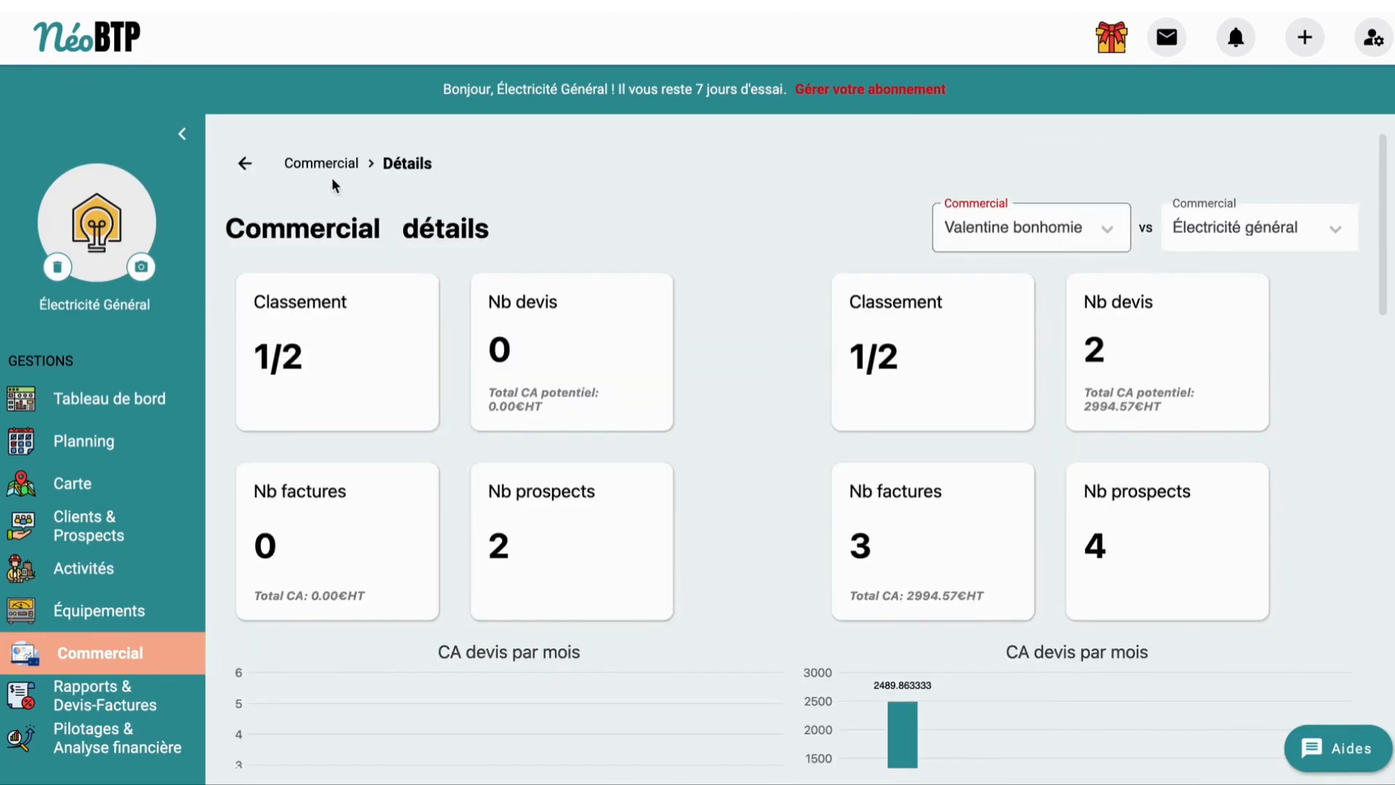
pyautogui.click(244, 163)
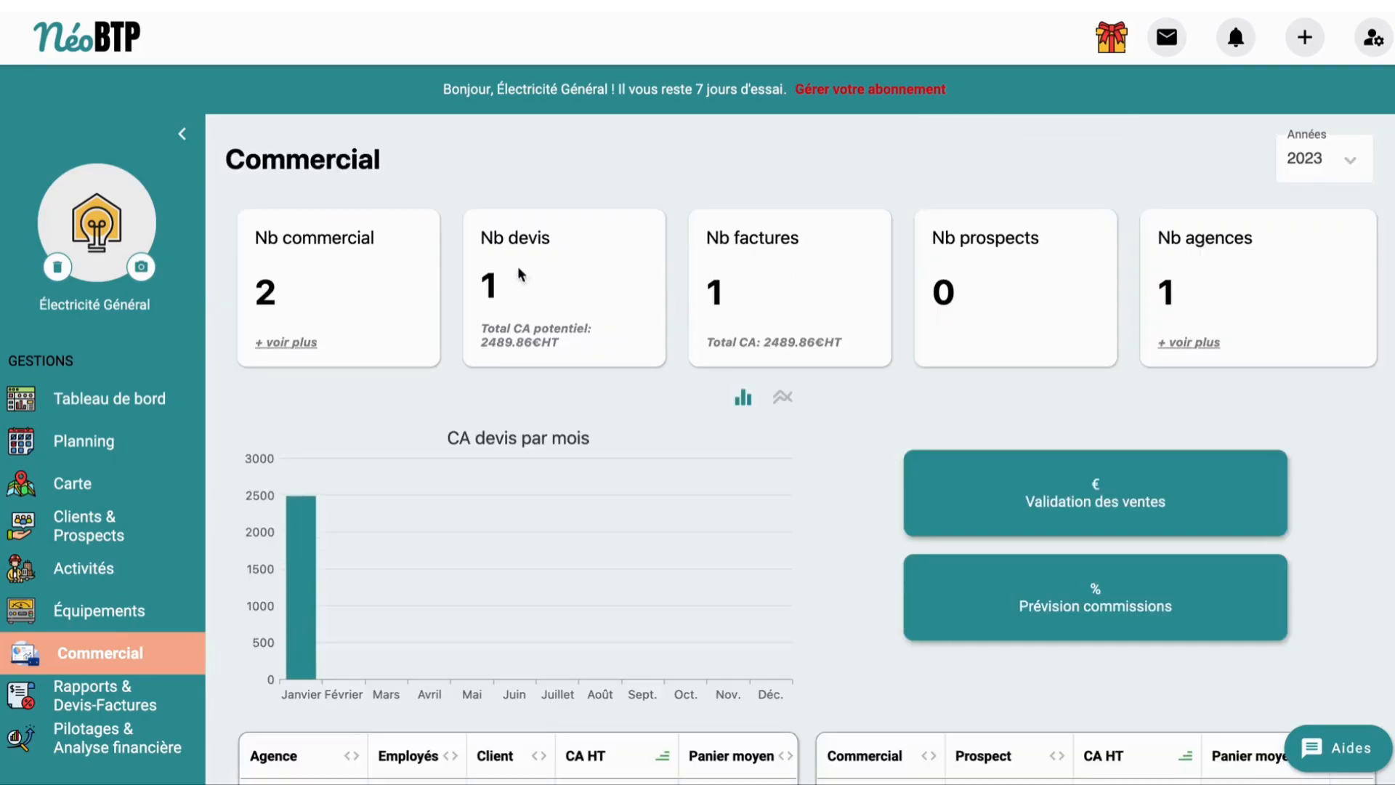
# - Open Validation des ventes and check the pending, refused and validated sales, returning to the Commercial overview
pyautogui.scroll(-1, 543, 503)
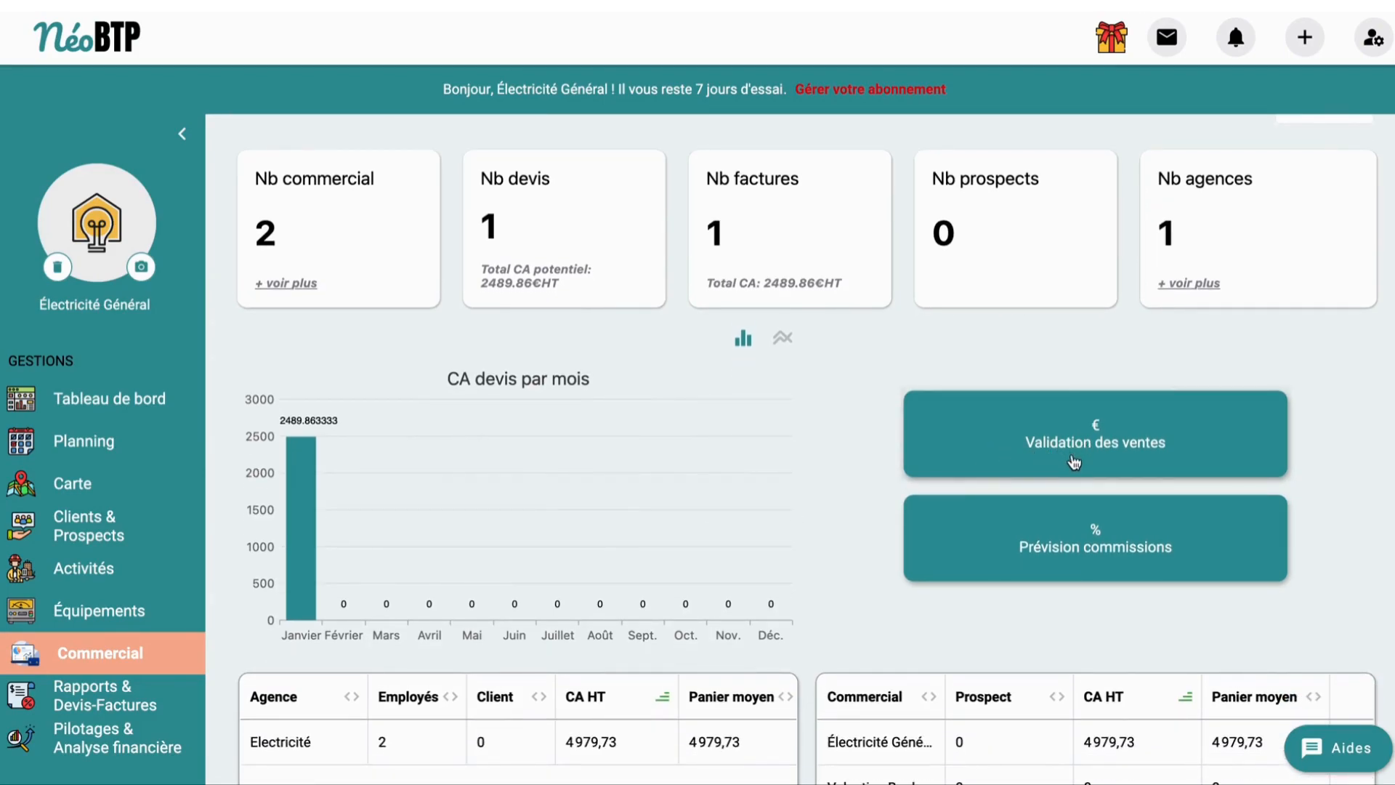
pyautogui.click(1050, 462)
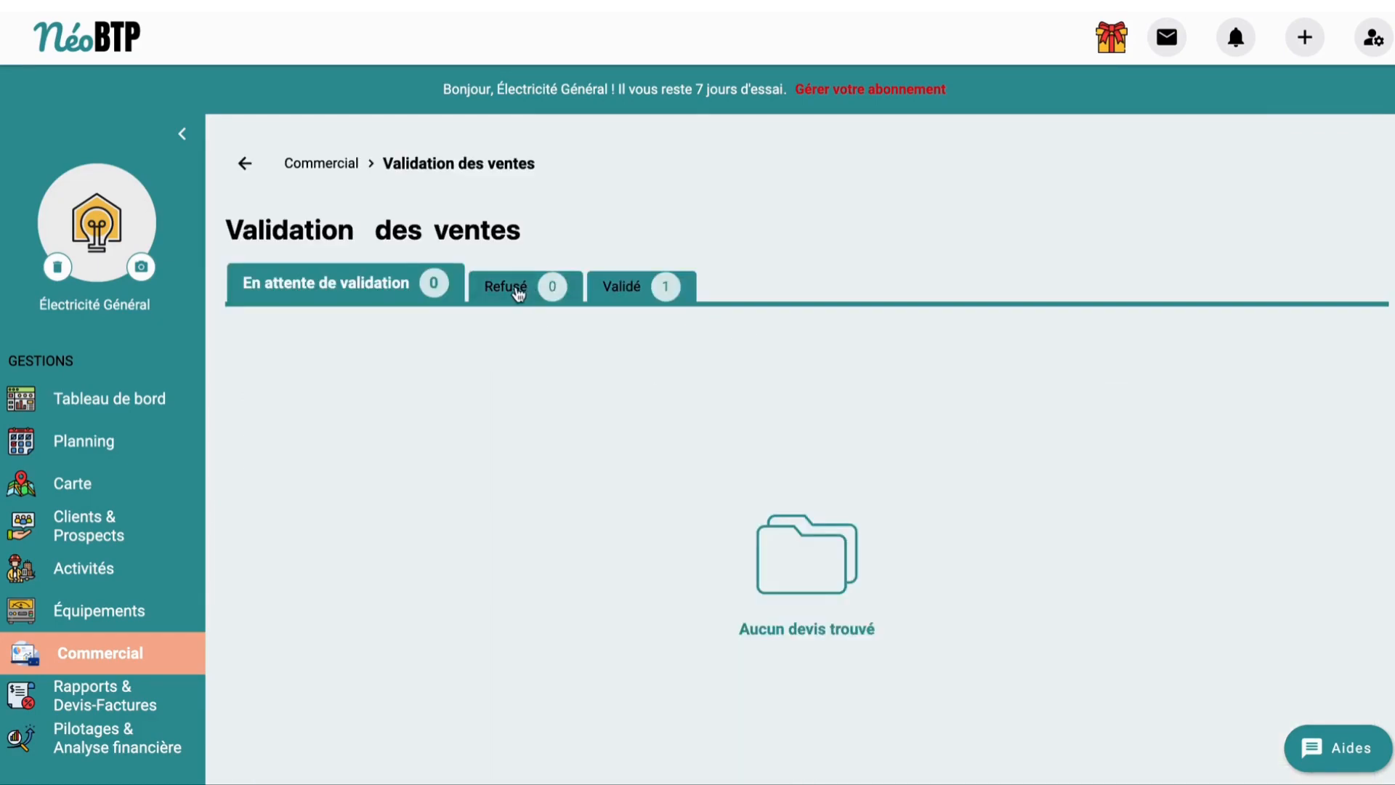
pyautogui.click(521, 293)
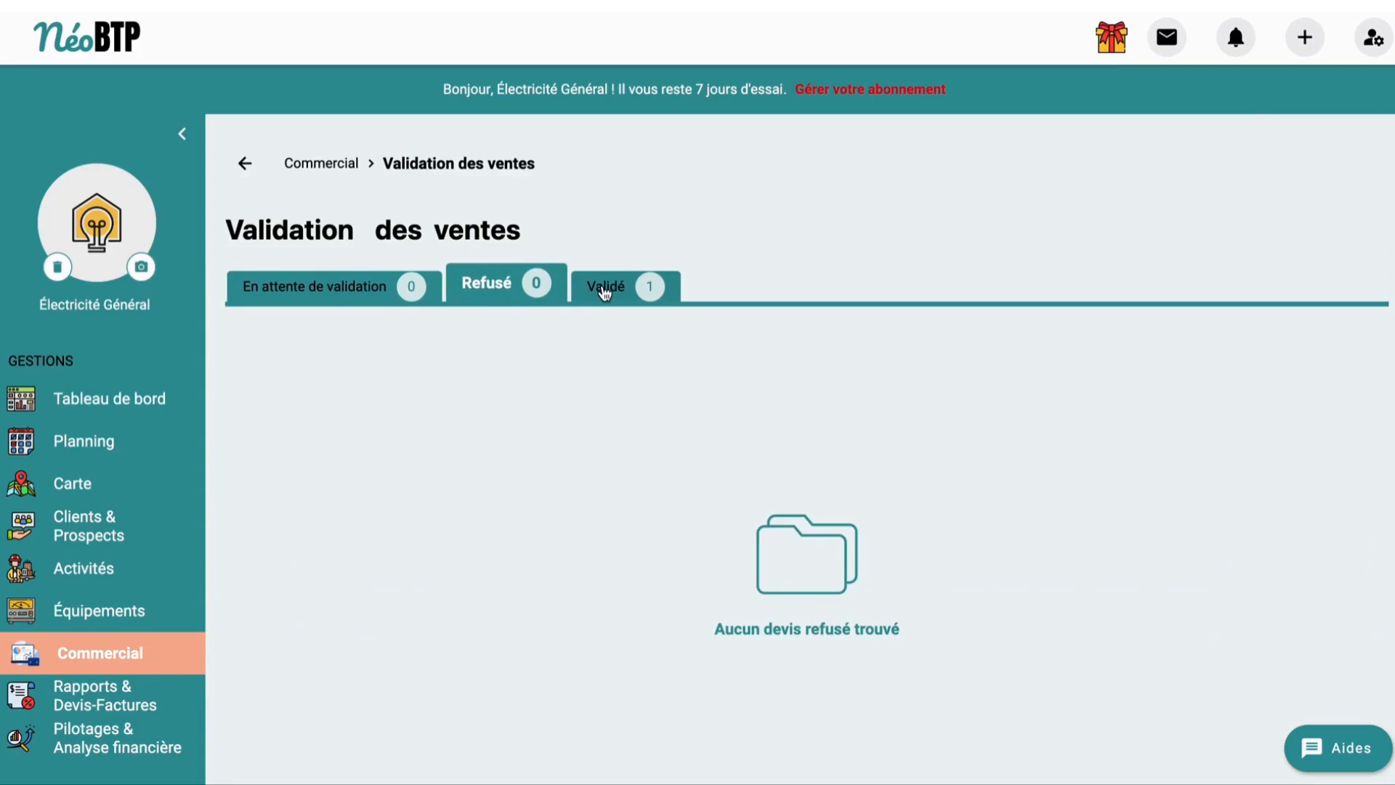
pyautogui.click(603, 291)
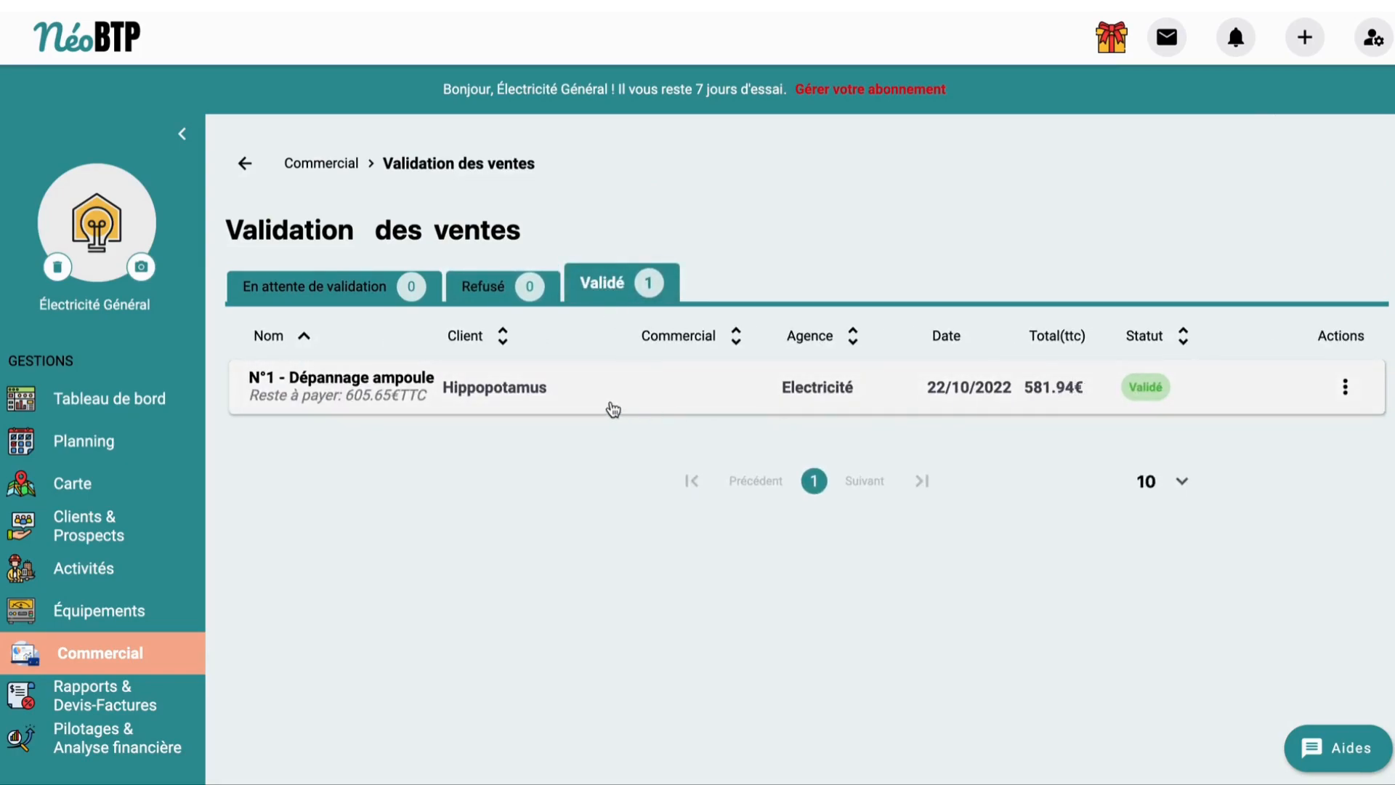
pyautogui.click(247, 166)
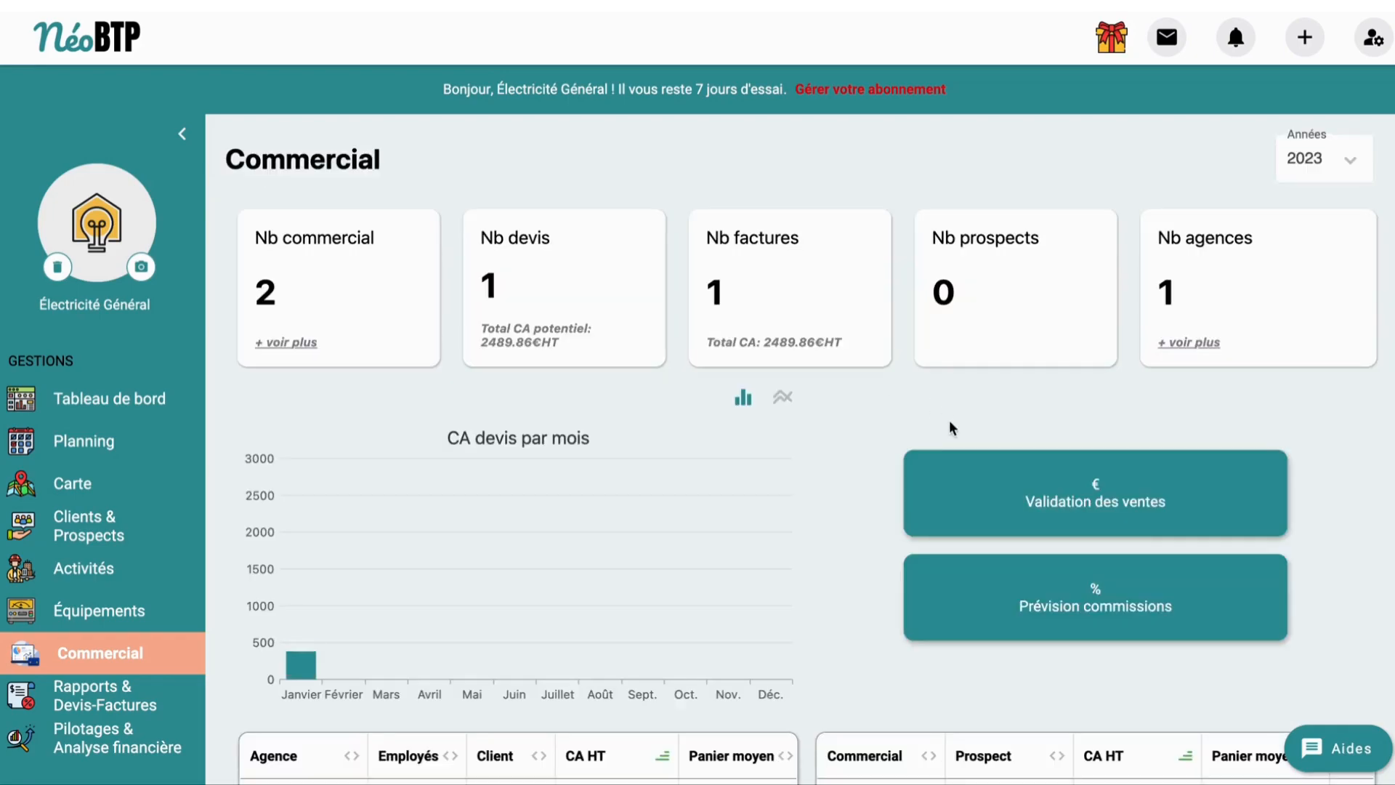
# - View the commission forecast with its filters and commission statuses, and go back to the Commercial overview
pyautogui.click(1076, 592)
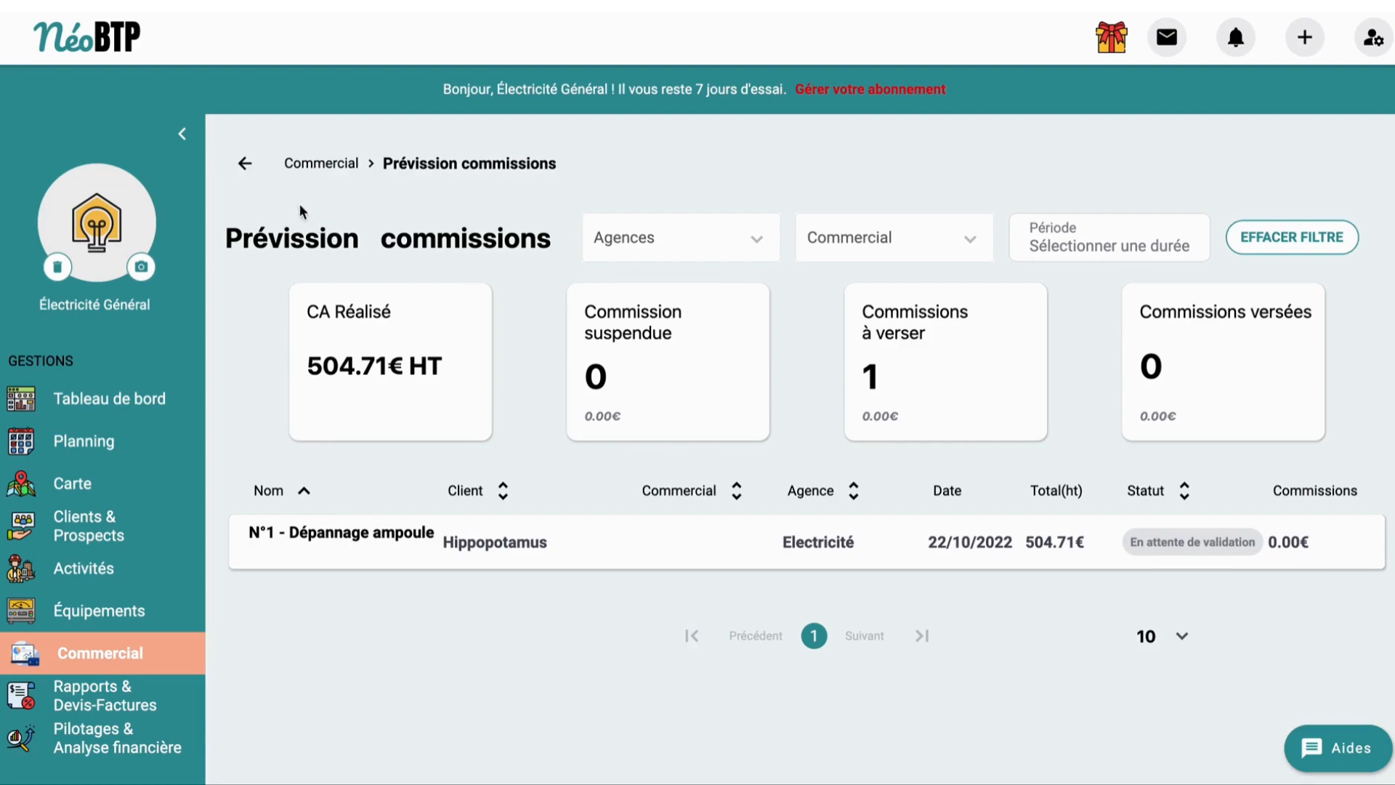
pyautogui.click(254, 166)
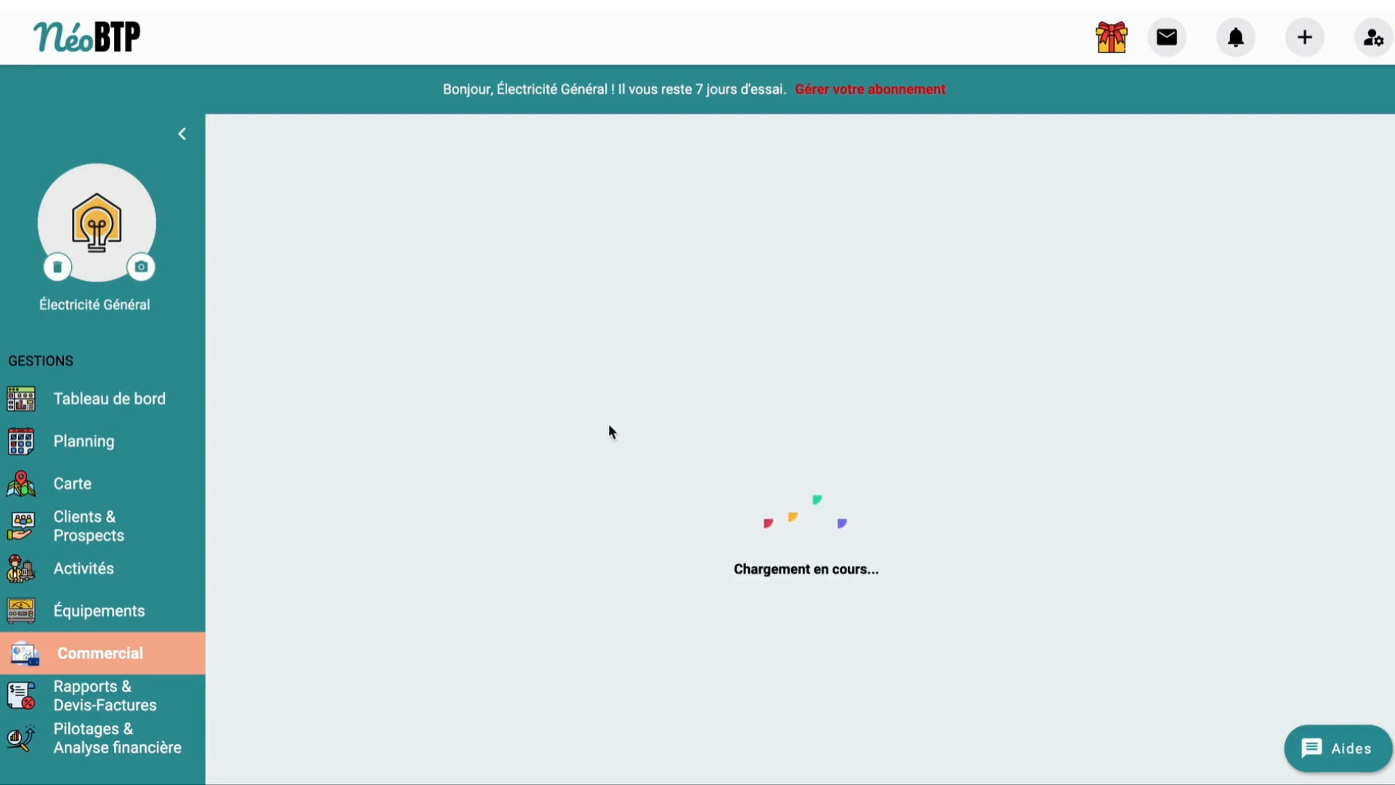
# - From the quotes in Rapports & Devis-Factures, read through the PDF of the Bla bla quote and return to the list
pyautogui.click(145, 685)
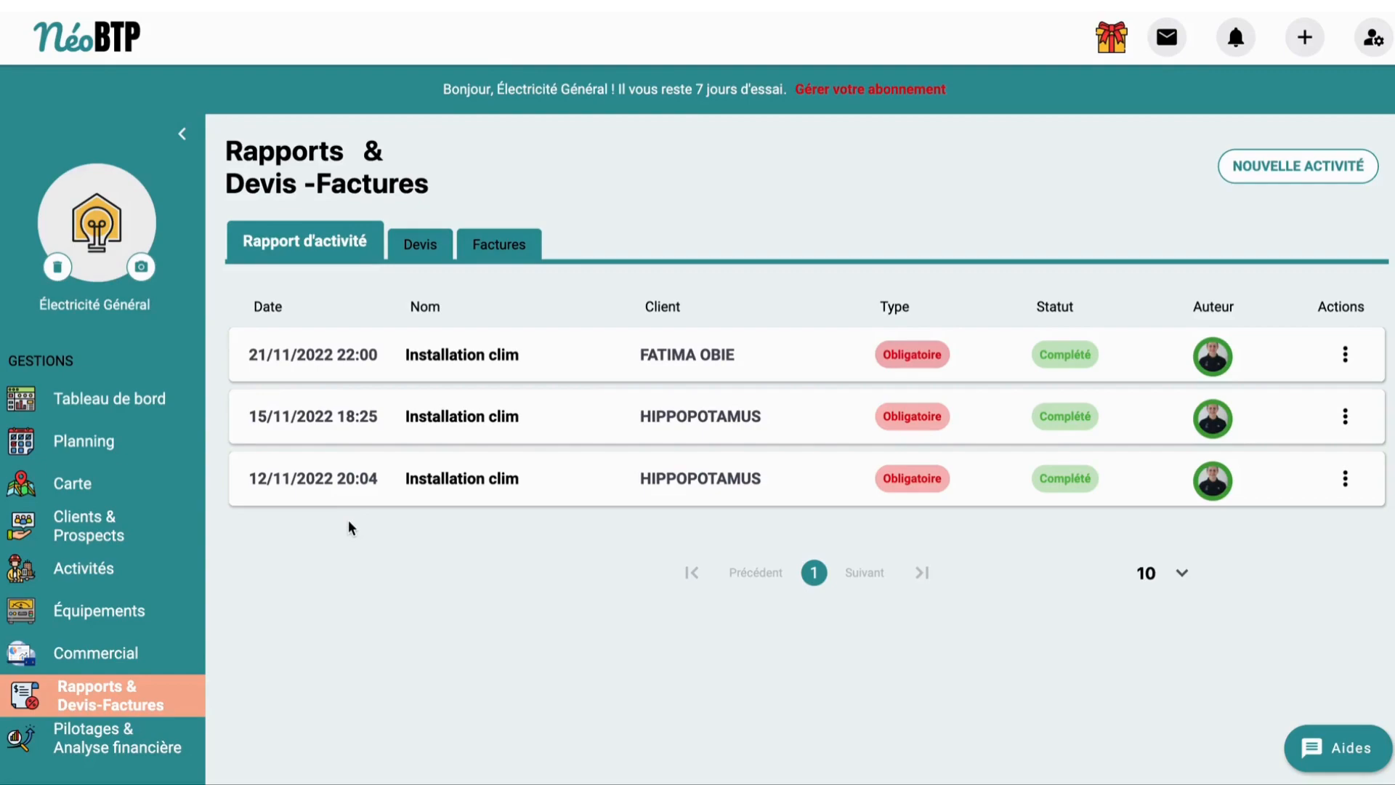
pyautogui.click(417, 253)
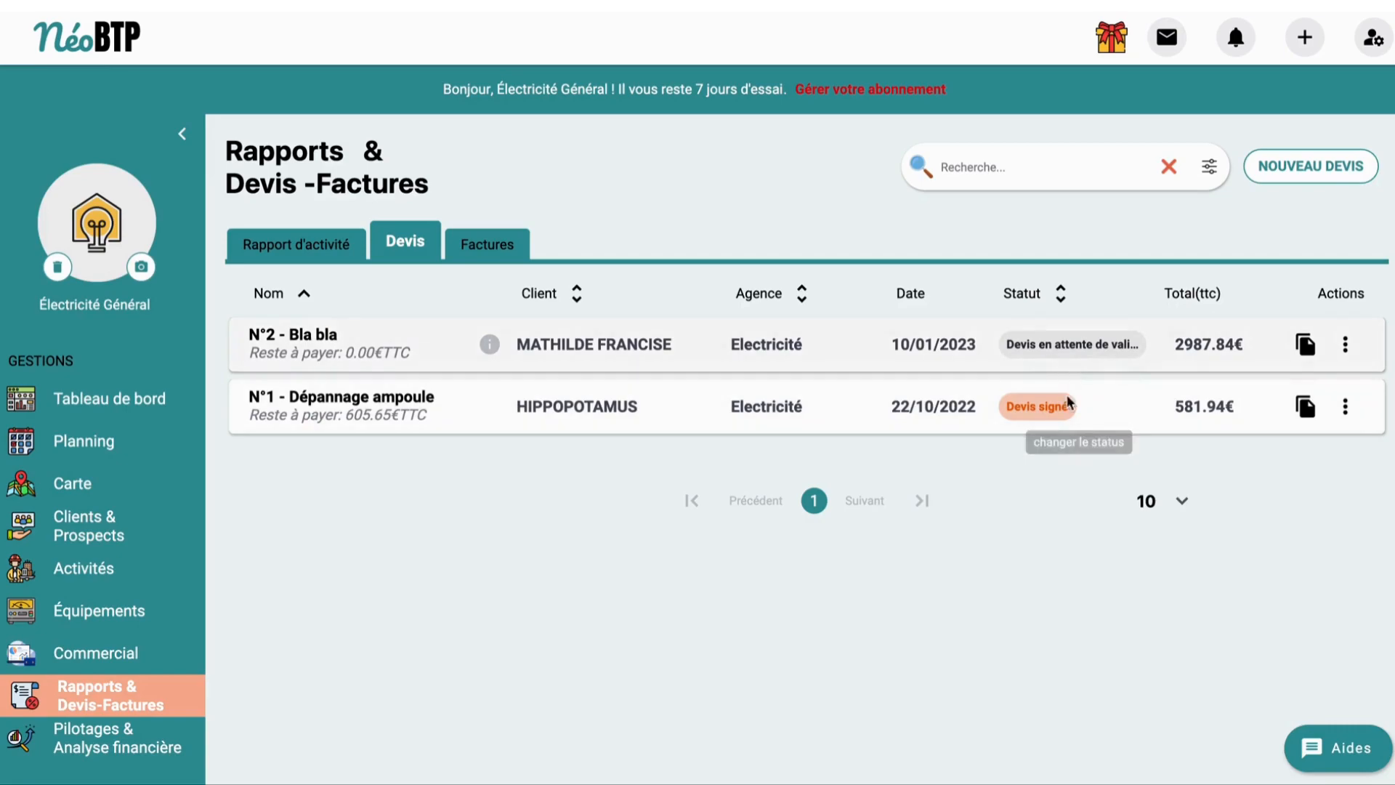
pyautogui.click(1304, 345)
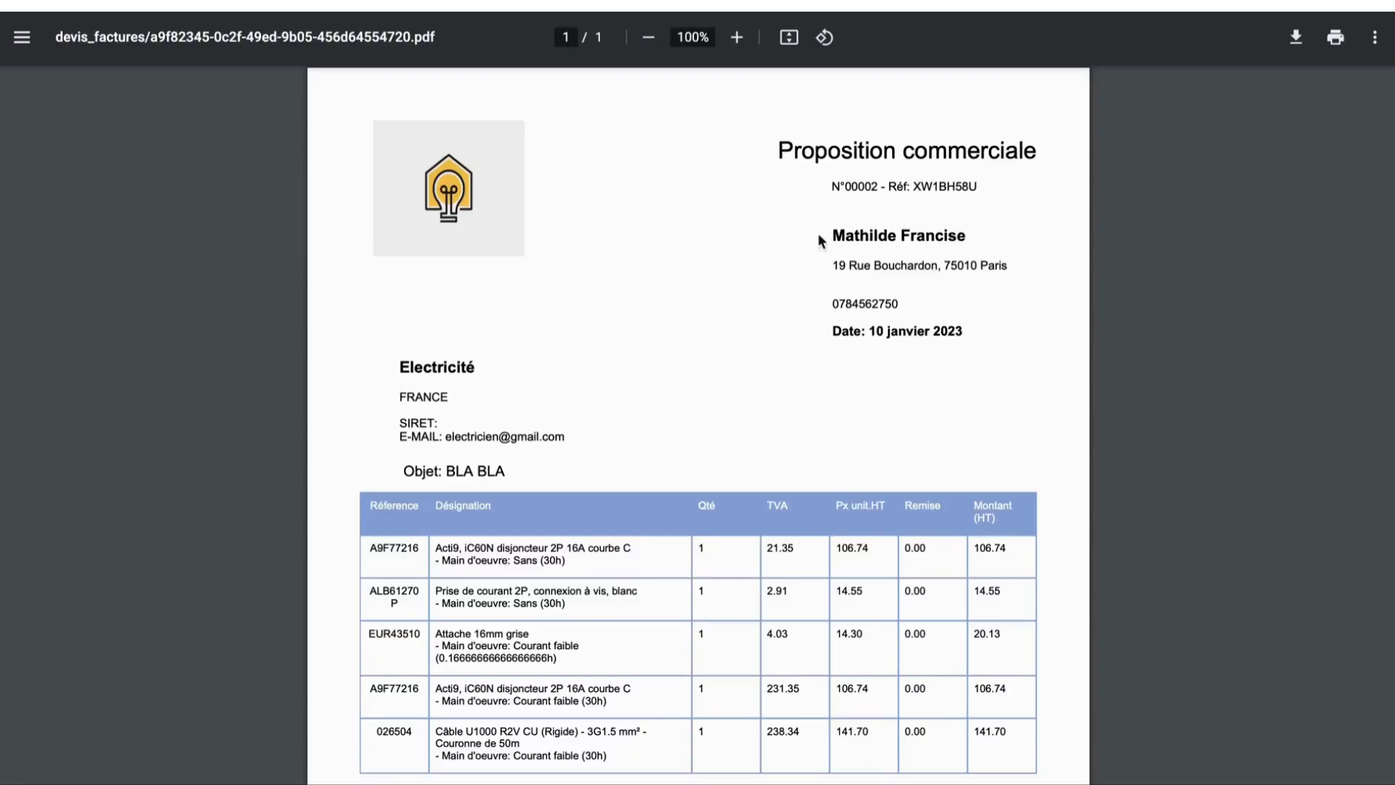
pyautogui.scroll(-5, 1040, 465)
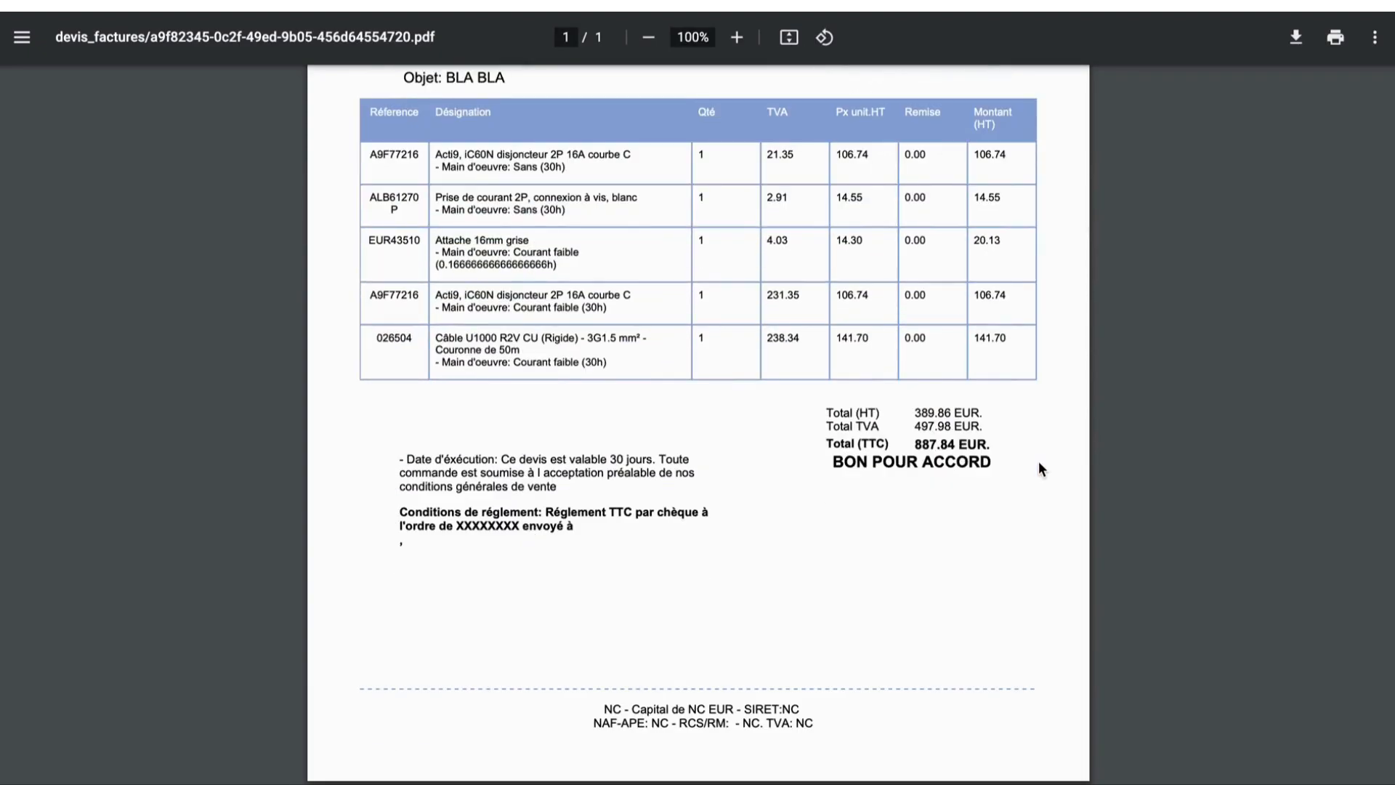
pyautogui.scroll(5, 1040, 465)
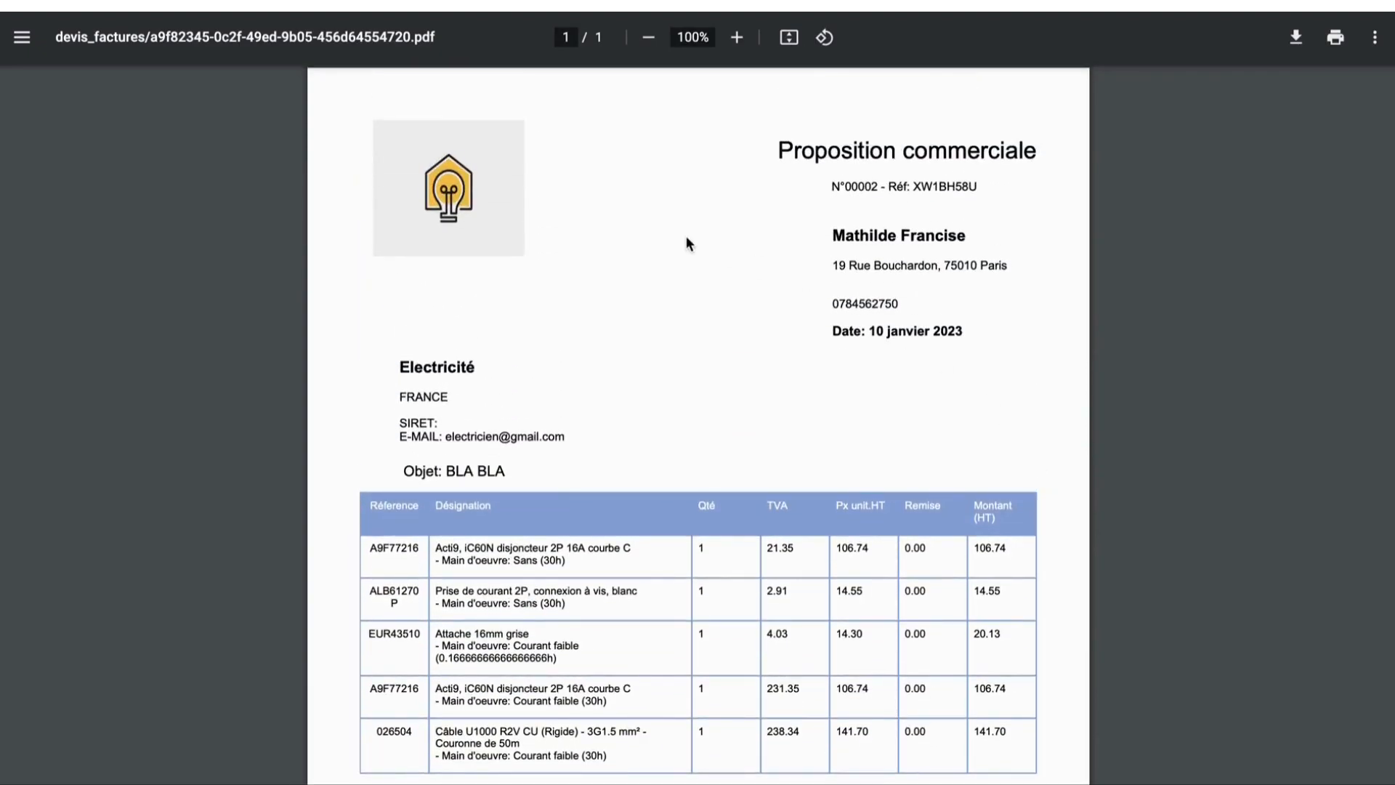
pyautogui.click(243, 4)
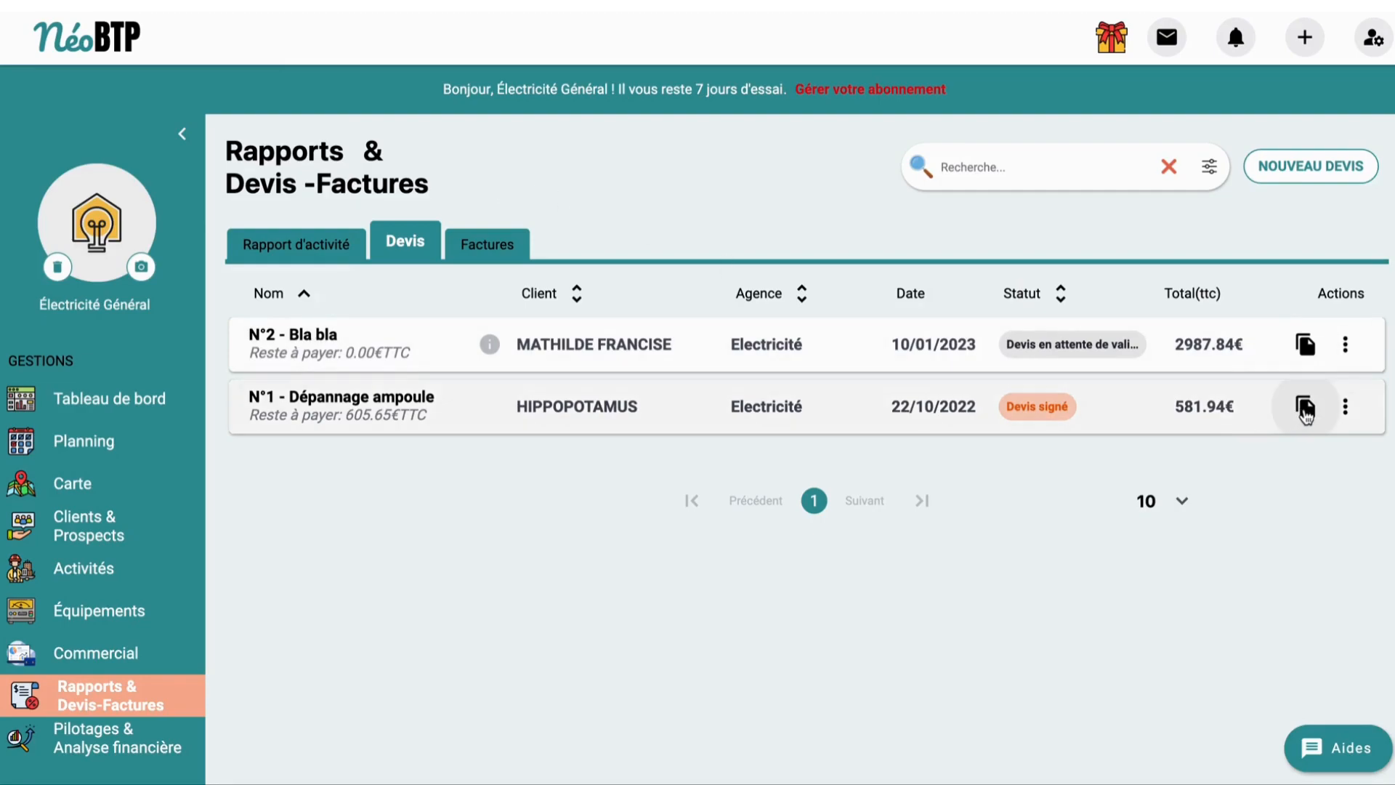
# - Look over the invoices list with its payment statuses and totals
pyautogui.click(462, 247)
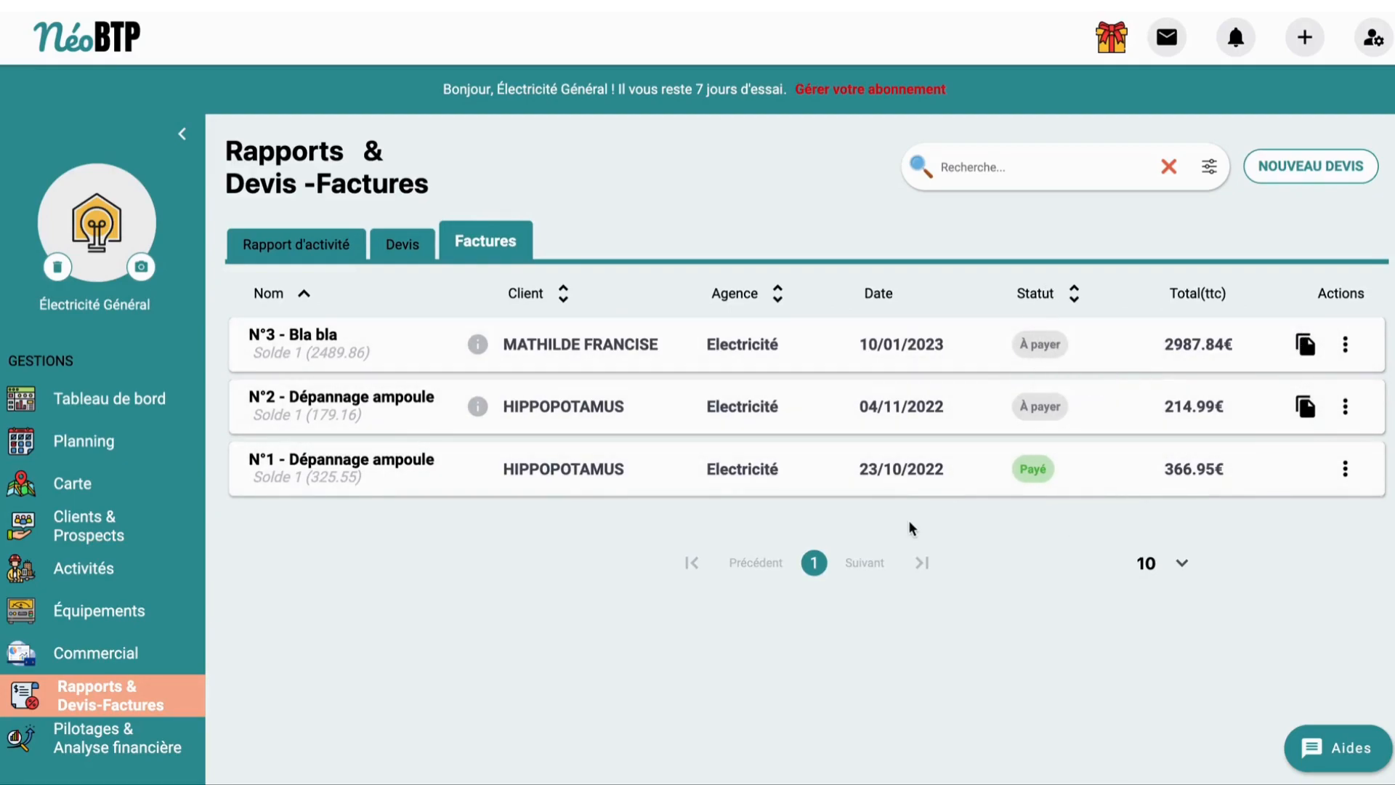
pyautogui.scroll(-2, 115, 620)
# - Open Pilotages & Analyse financière and examine the general client, quote and invoice figures, charts, top products and turnover
pyautogui.click(112, 629)
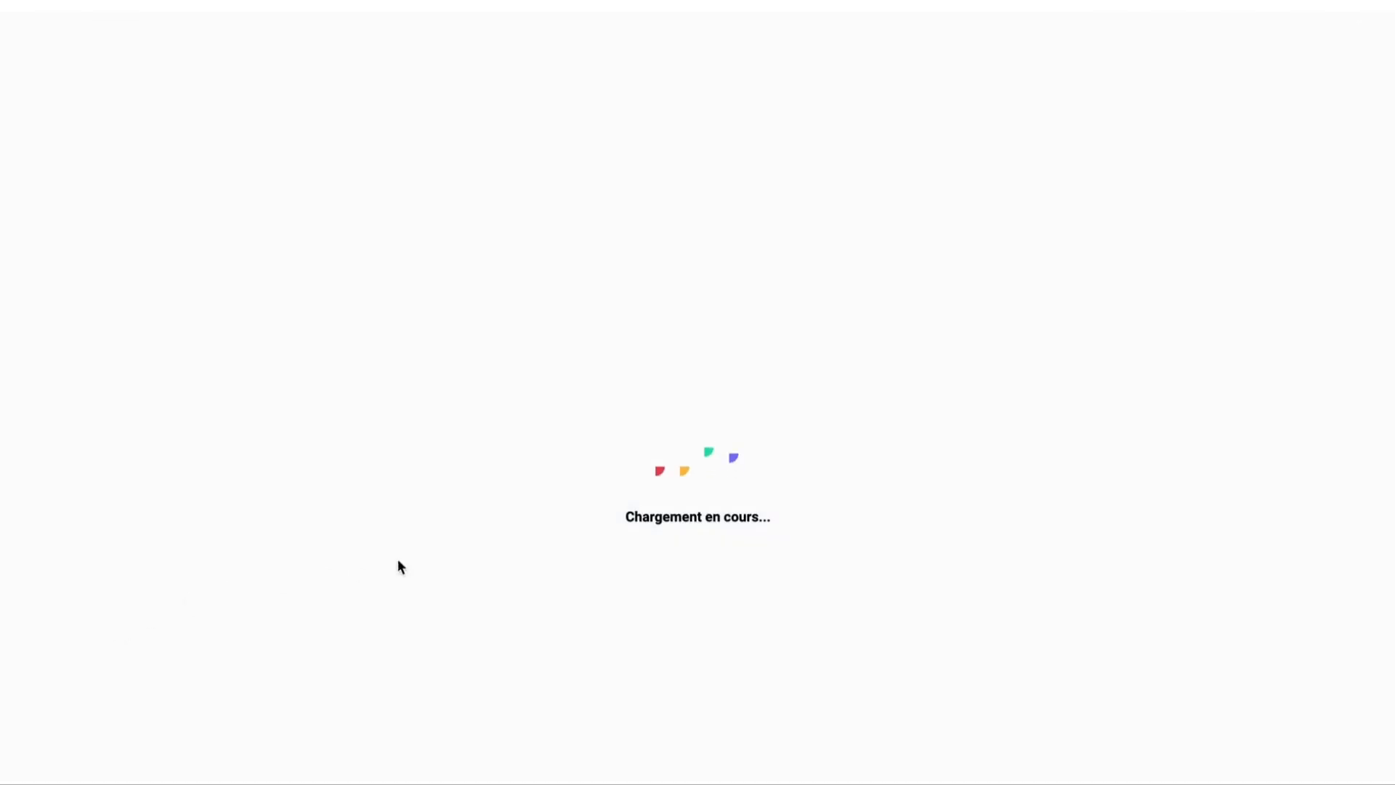
pyautogui.scroll(-2, 569, 589)
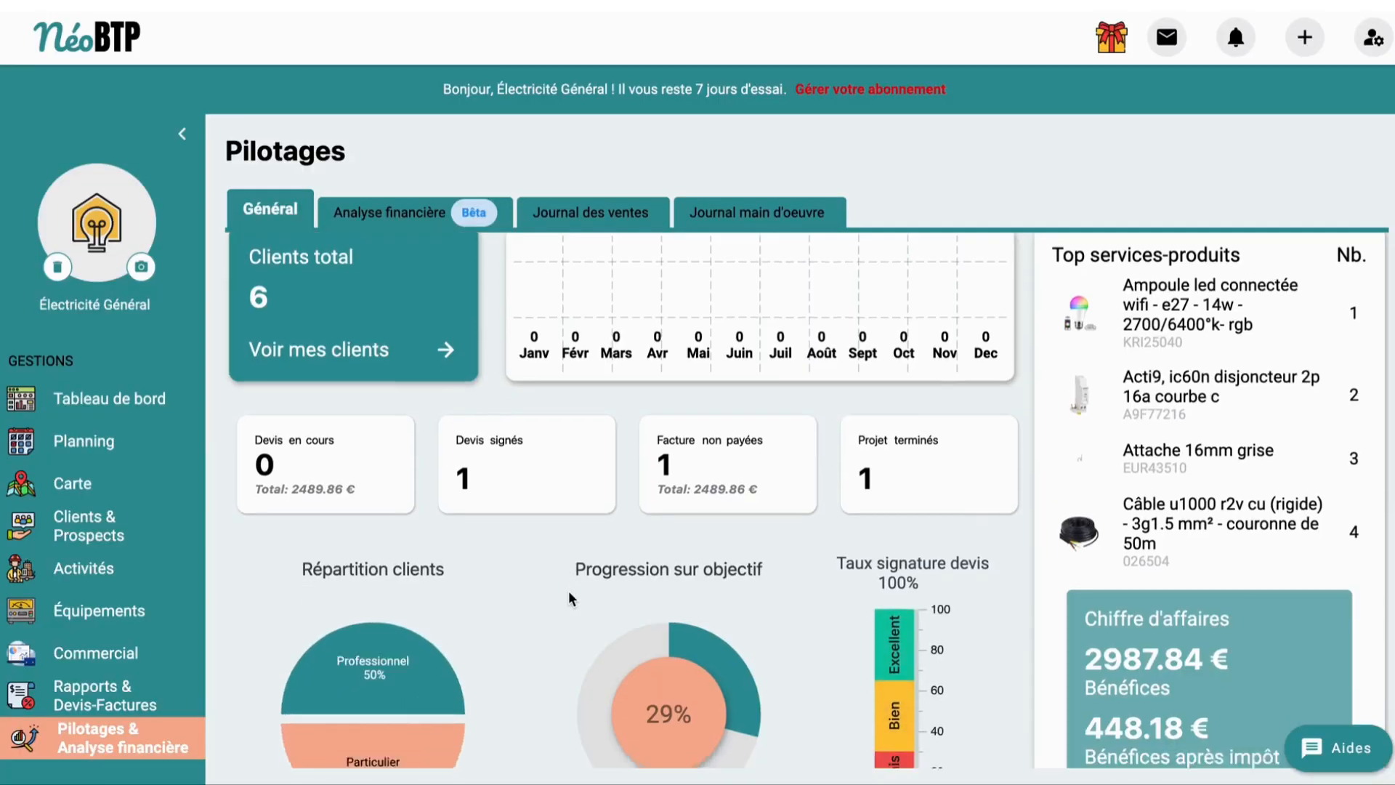
pyautogui.scroll(1, 568, 590)
pyautogui.scroll(1, 568, 590)
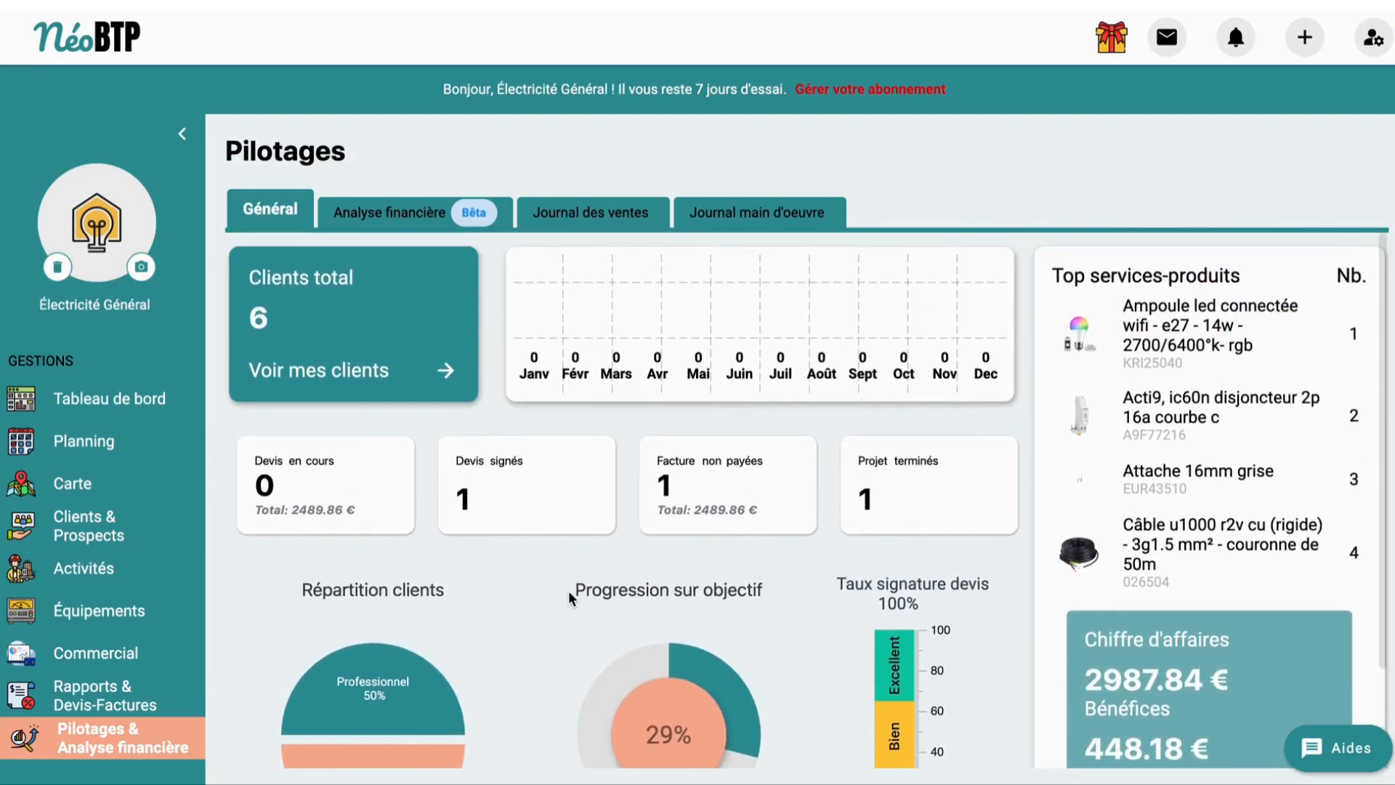
pyautogui.scroll(-2, 568, 590)
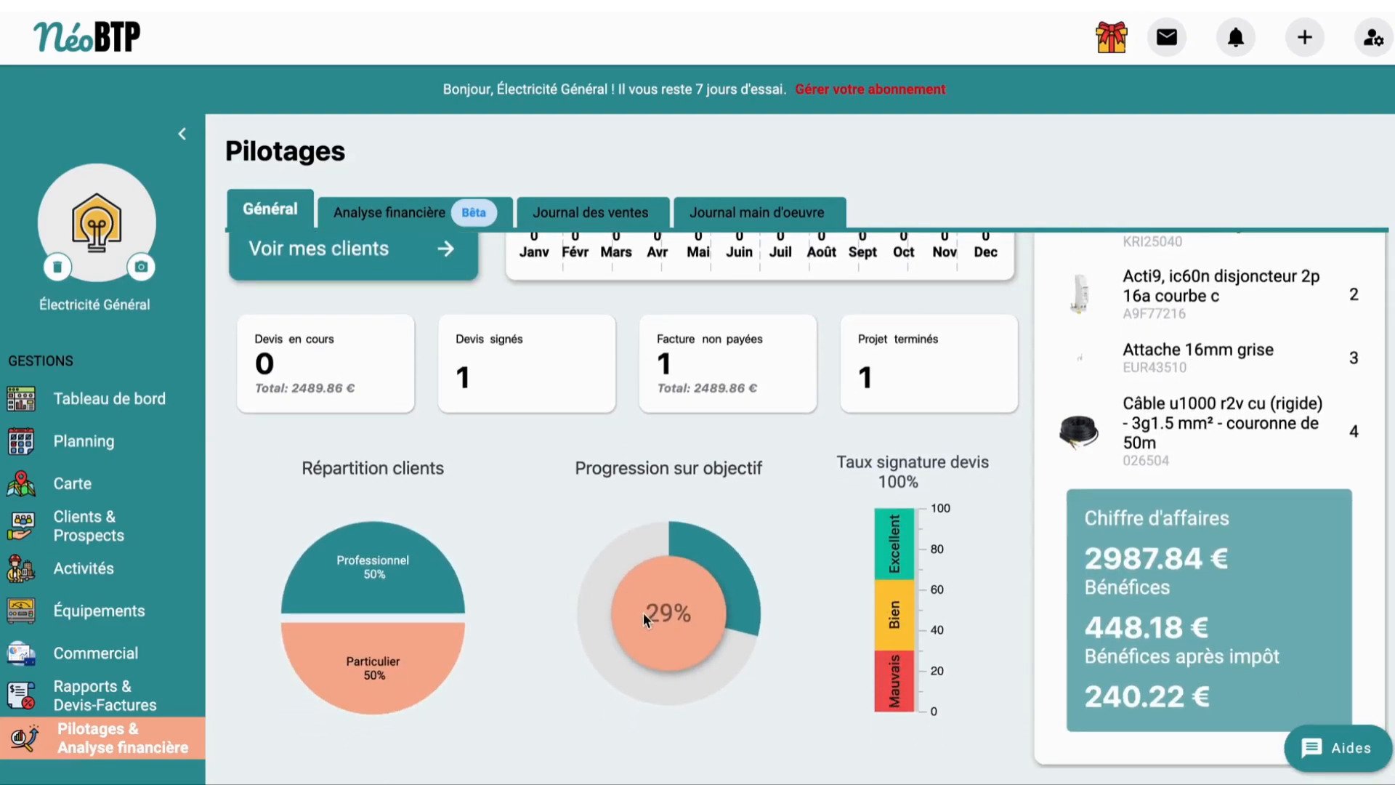
pyautogui.scroll(2, 642, 613)
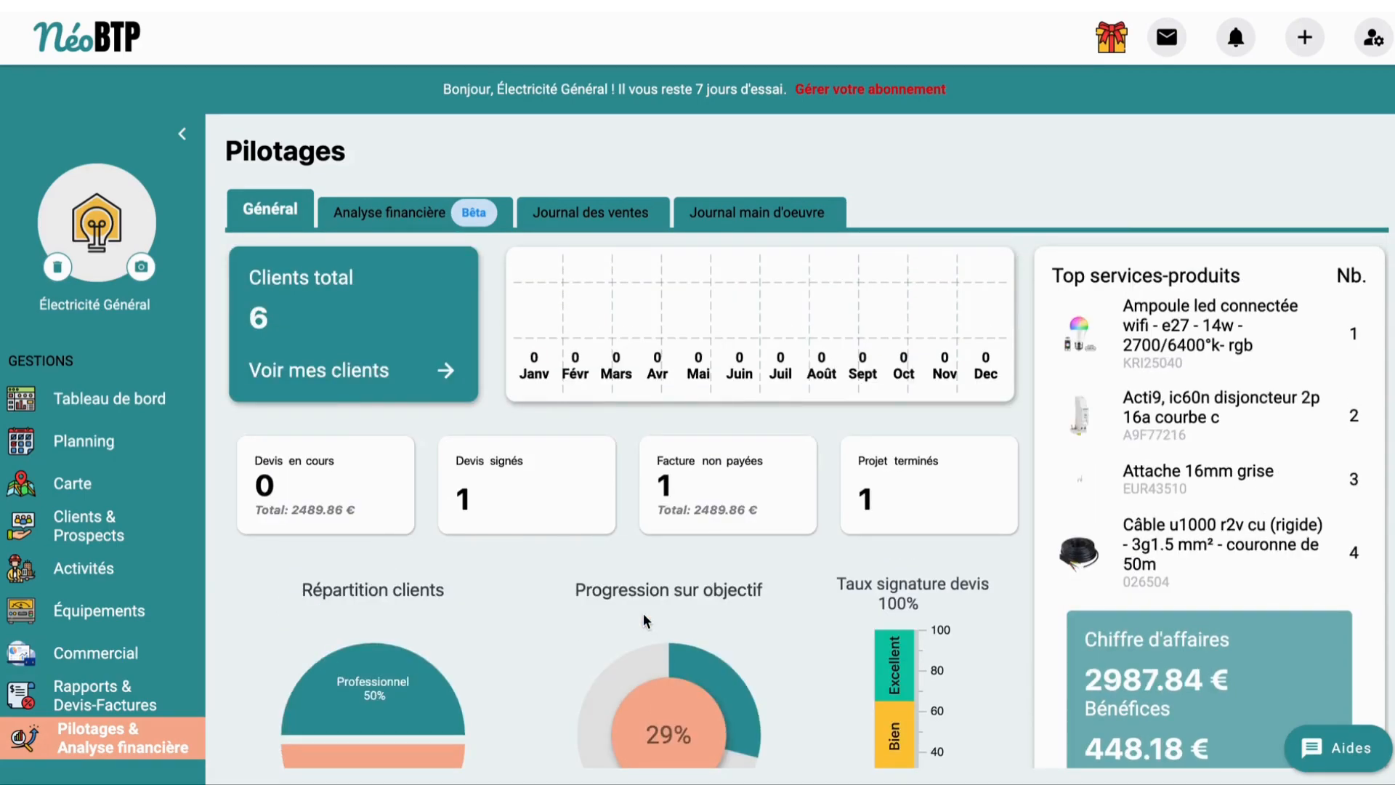
pyautogui.scroll(-1, 645, 621)
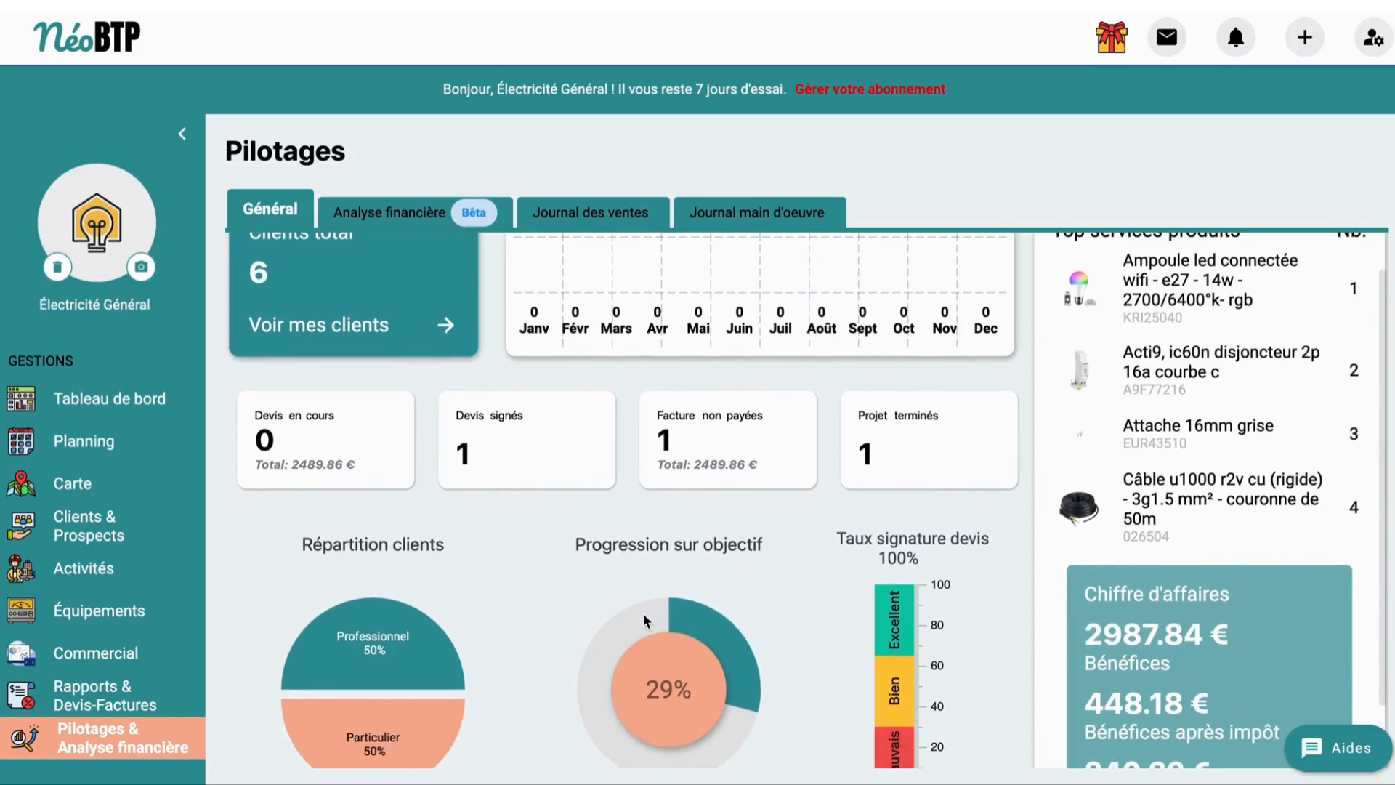
pyautogui.scroll(1, 871, 509)
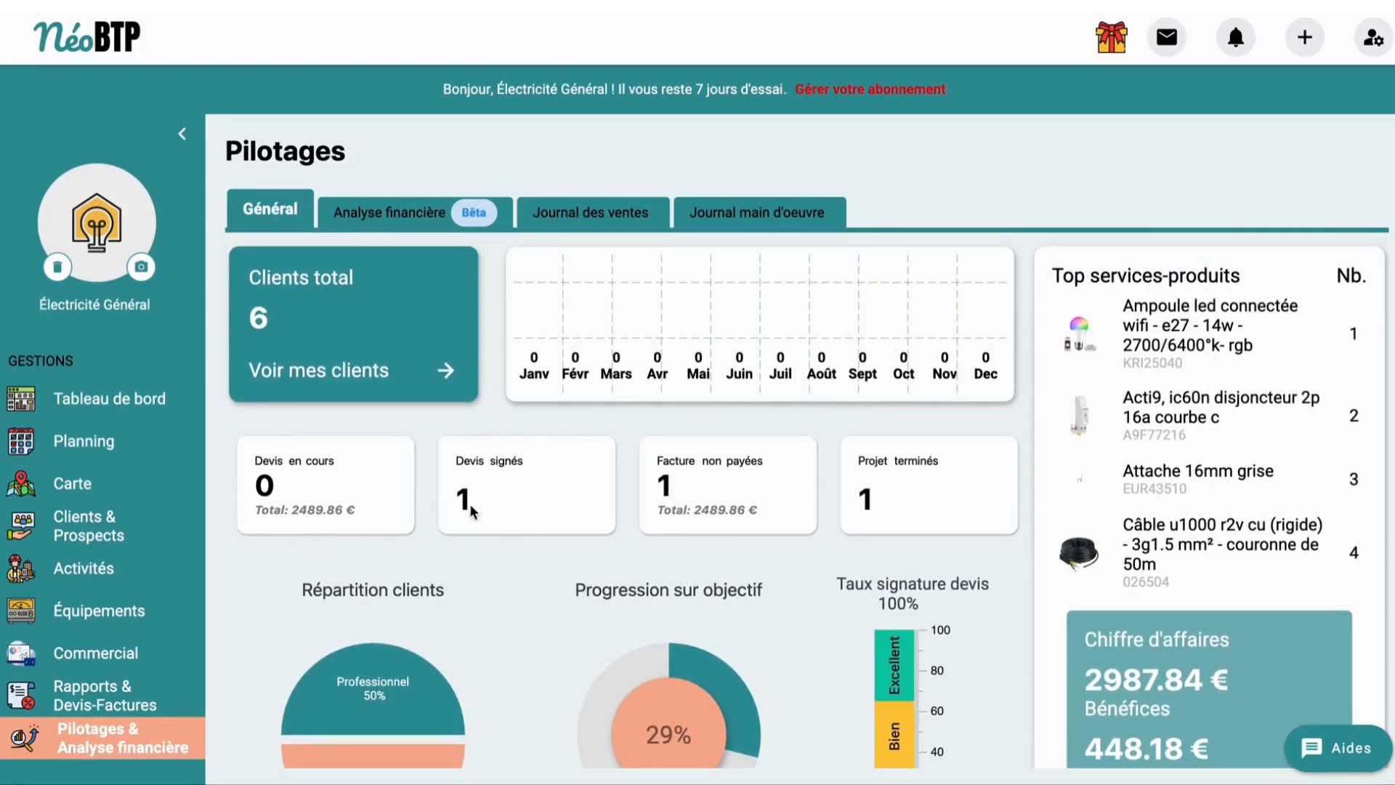
pyautogui.scroll(-3, 377, 634)
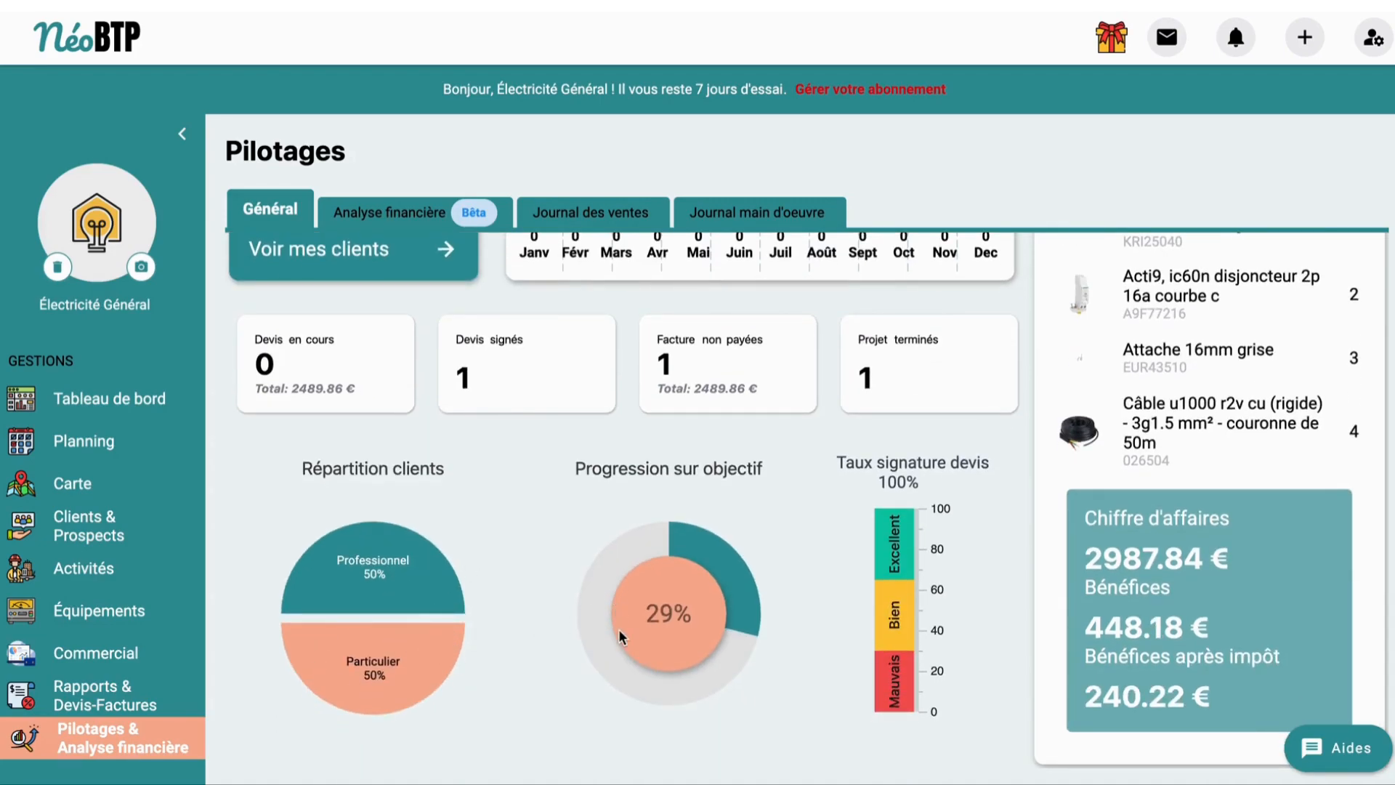
pyautogui.scroll(2, 620, 637)
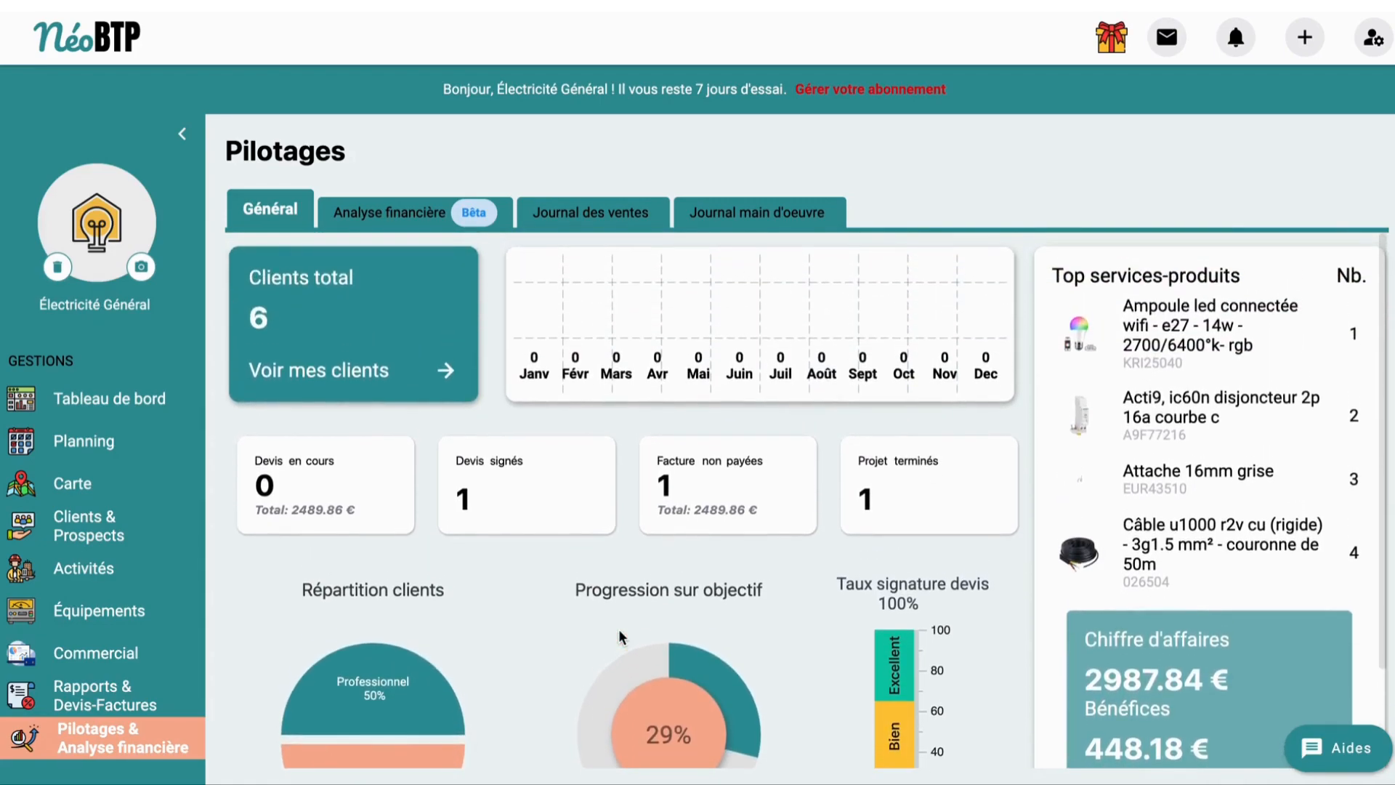
pyautogui.scroll(-2, 620, 636)
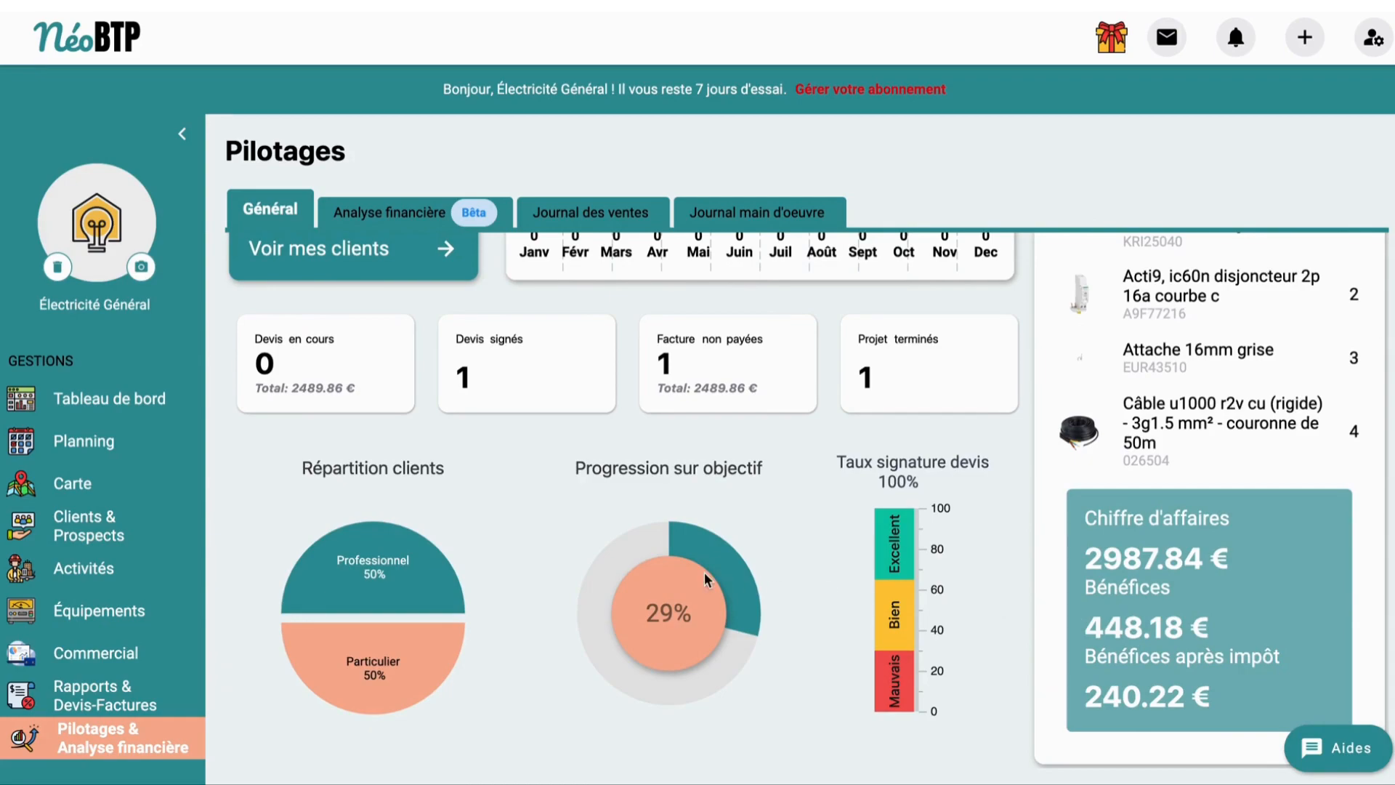
pyautogui.scroll(3, 704, 573)
# - Open the financial analysis and examine the 2023 expenses, turnover, balance, VAT, monthly charts and company rating criteria
pyautogui.click(389, 212)
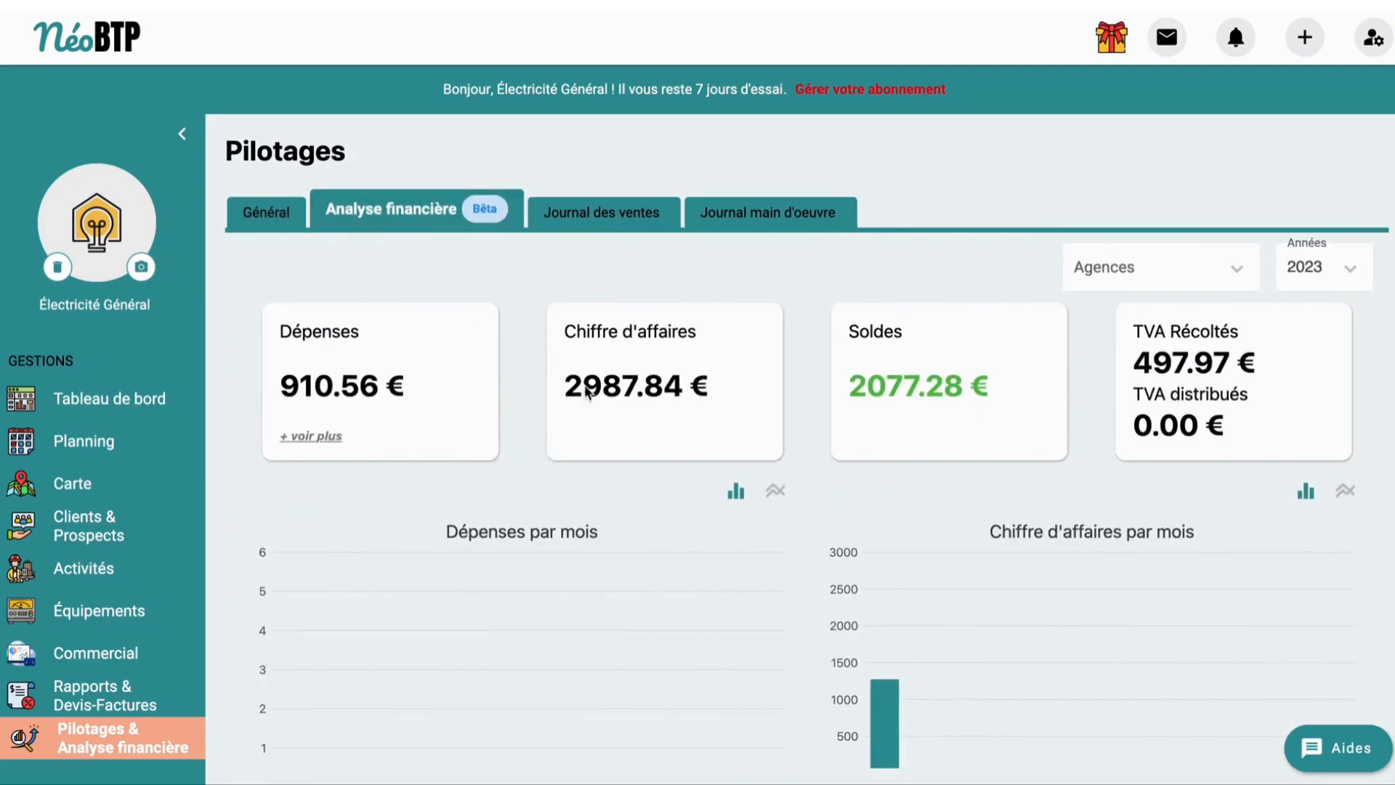
pyautogui.scroll(-1, 612, 432)
pyautogui.scroll(1, 596, 429)
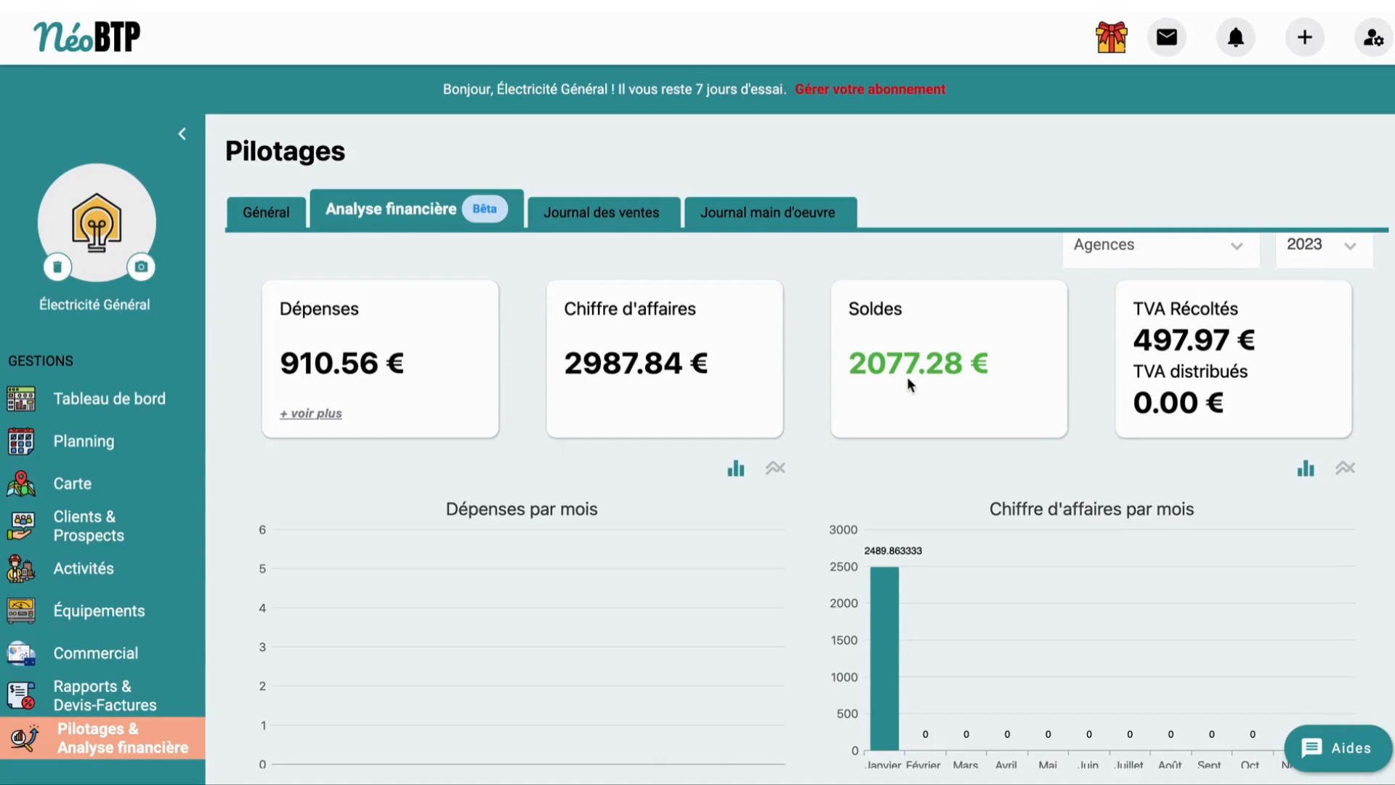
pyautogui.scroll(-6, 907, 376)
pyautogui.scroll(2, 907, 379)
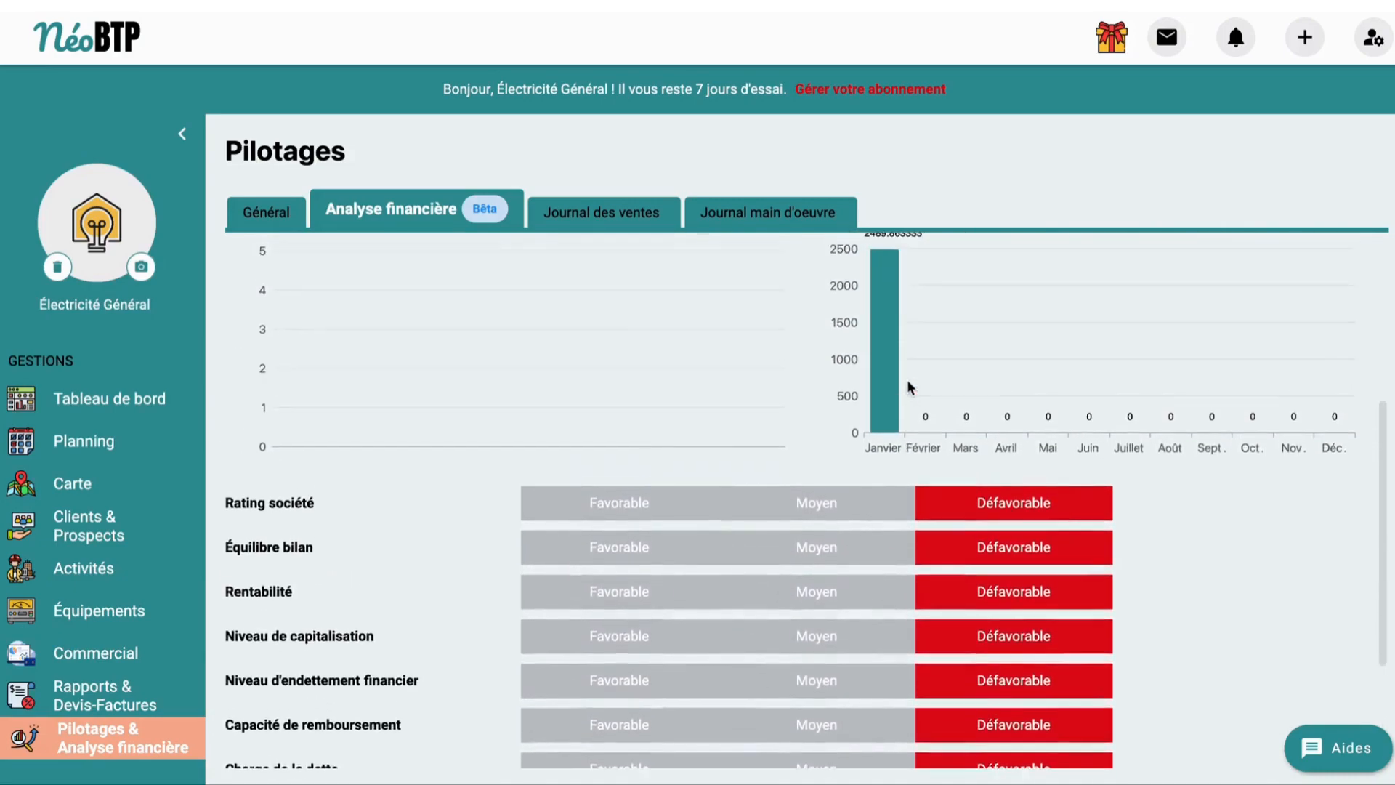
pyautogui.scroll(2, 978, 434)
pyautogui.scroll(-5, 978, 433)
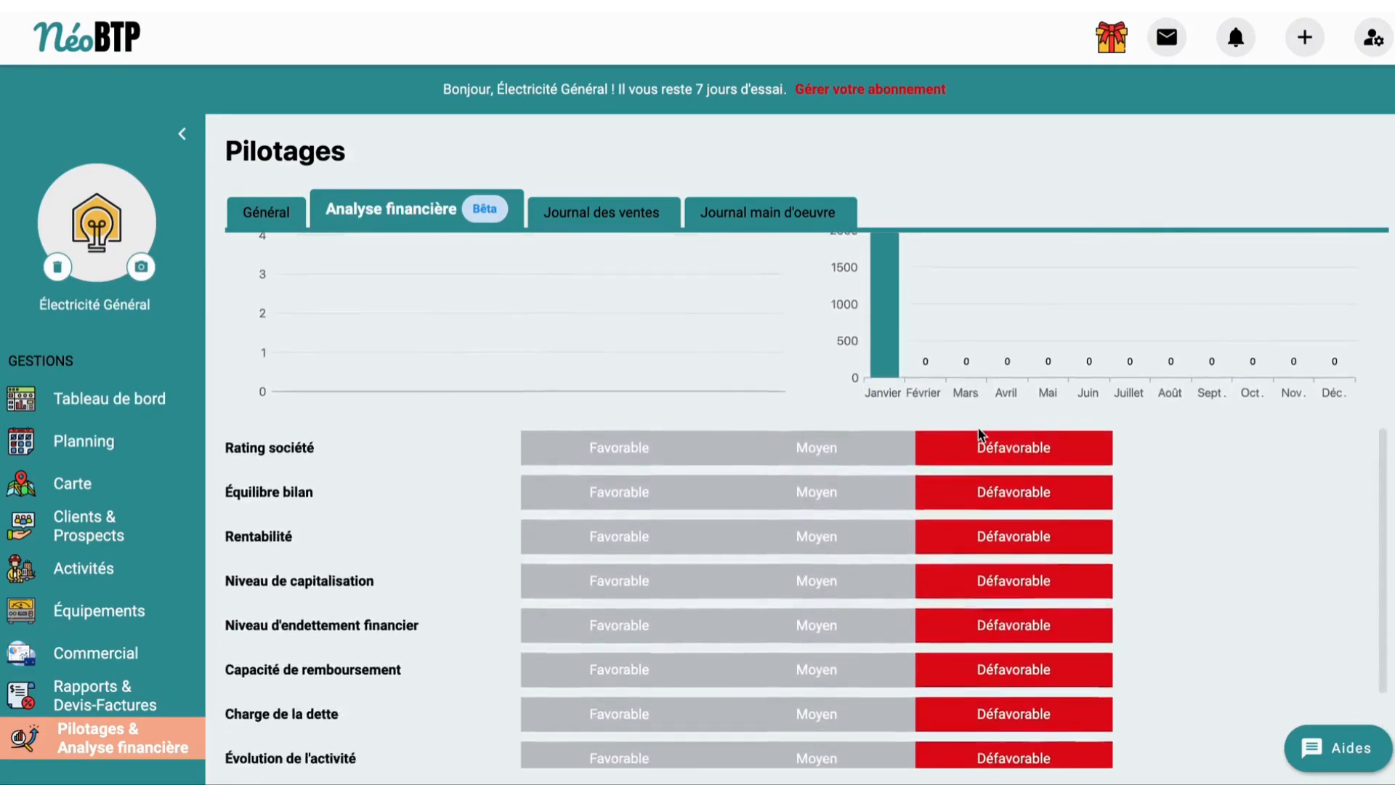
pyautogui.scroll(7, 978, 433)
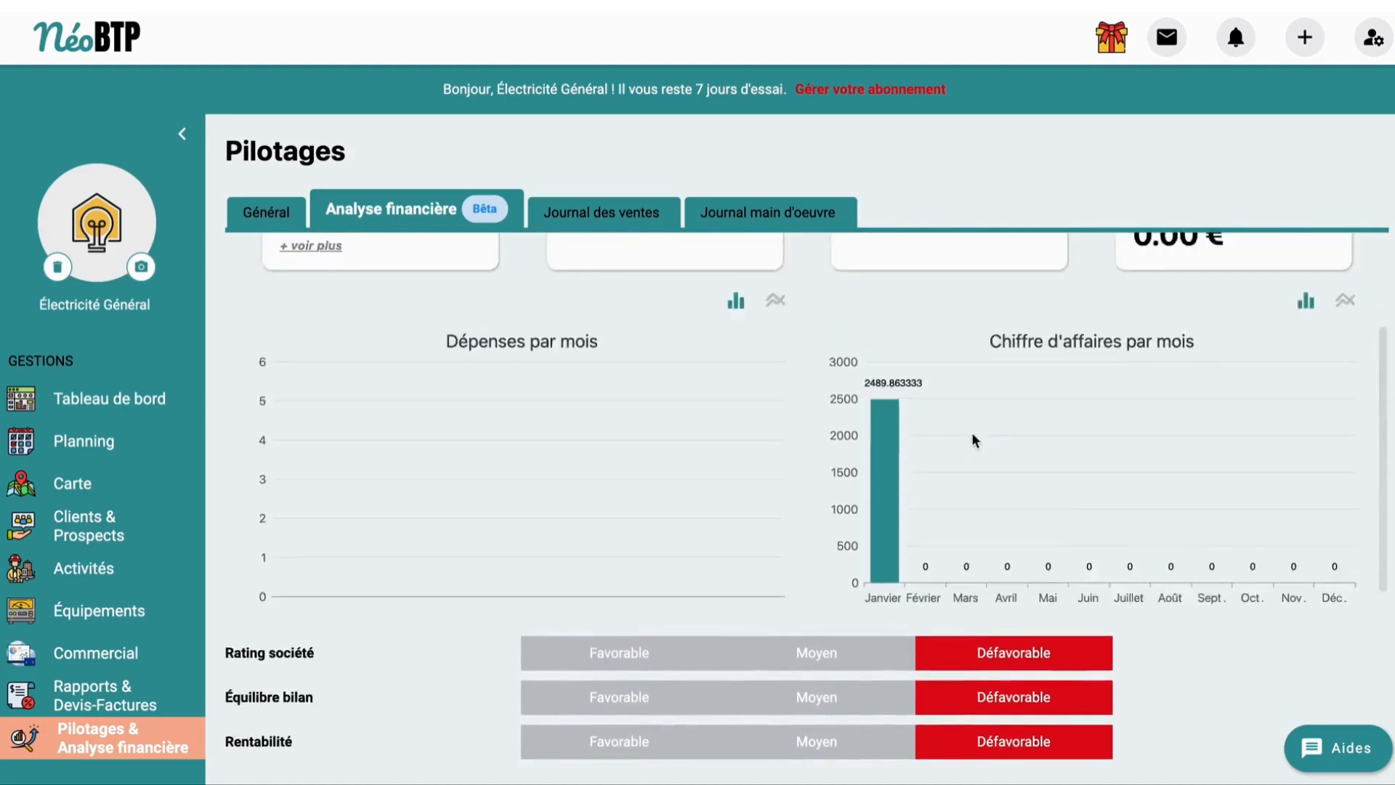
# - Switch the financial analysis to the year 2022 and look over its figures and monthly charts
pyautogui.click(1294, 280)
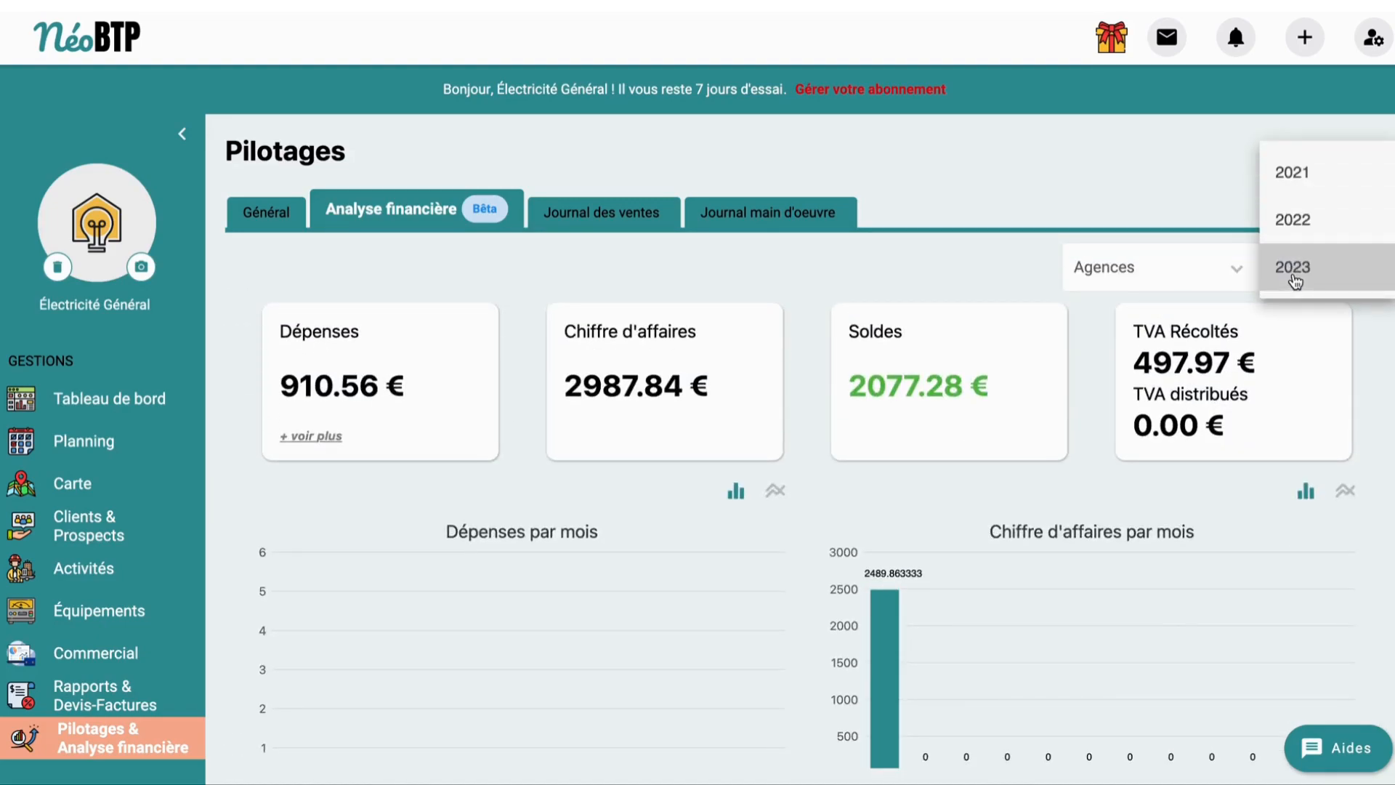
pyautogui.click(1293, 220)
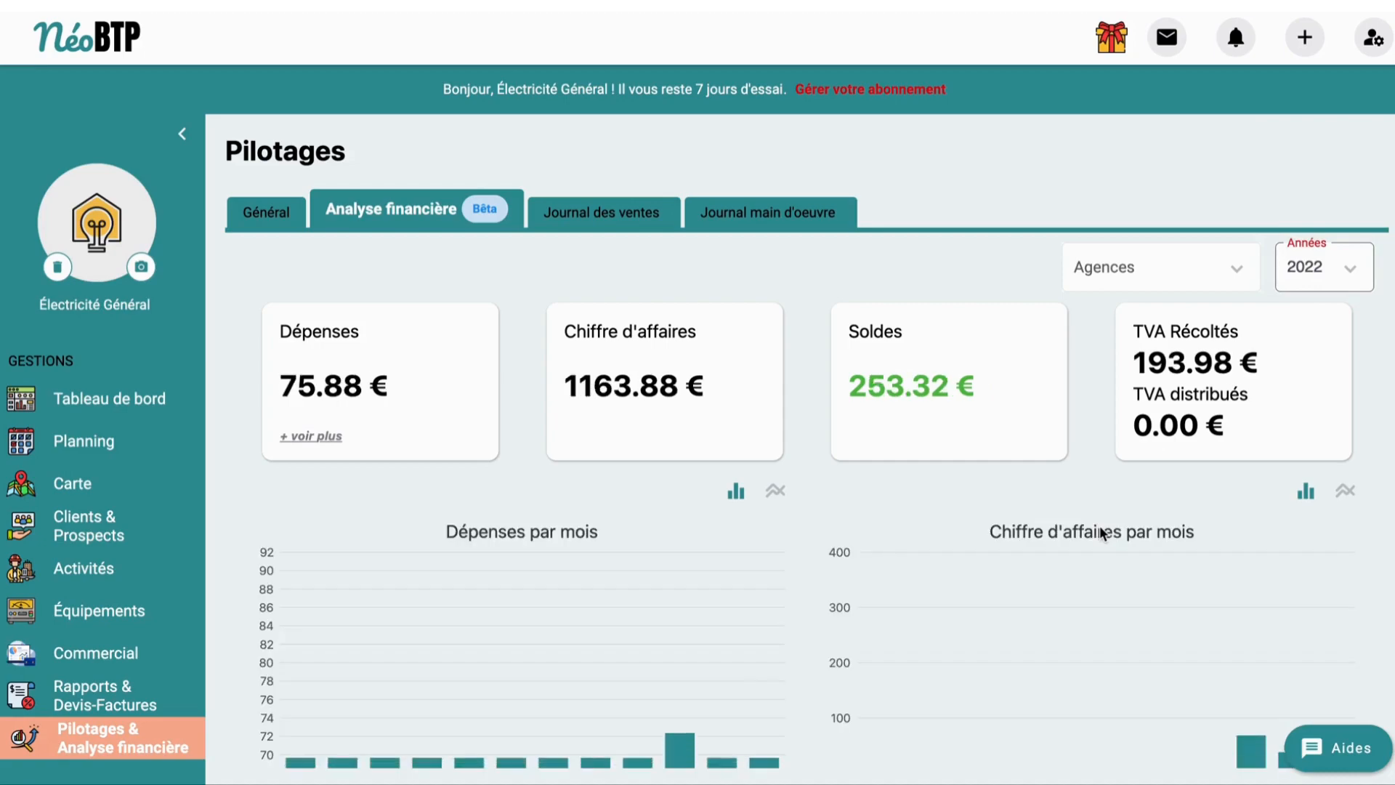
pyautogui.scroll(-2, 1100, 530)
pyautogui.scroll(3, 1100, 525)
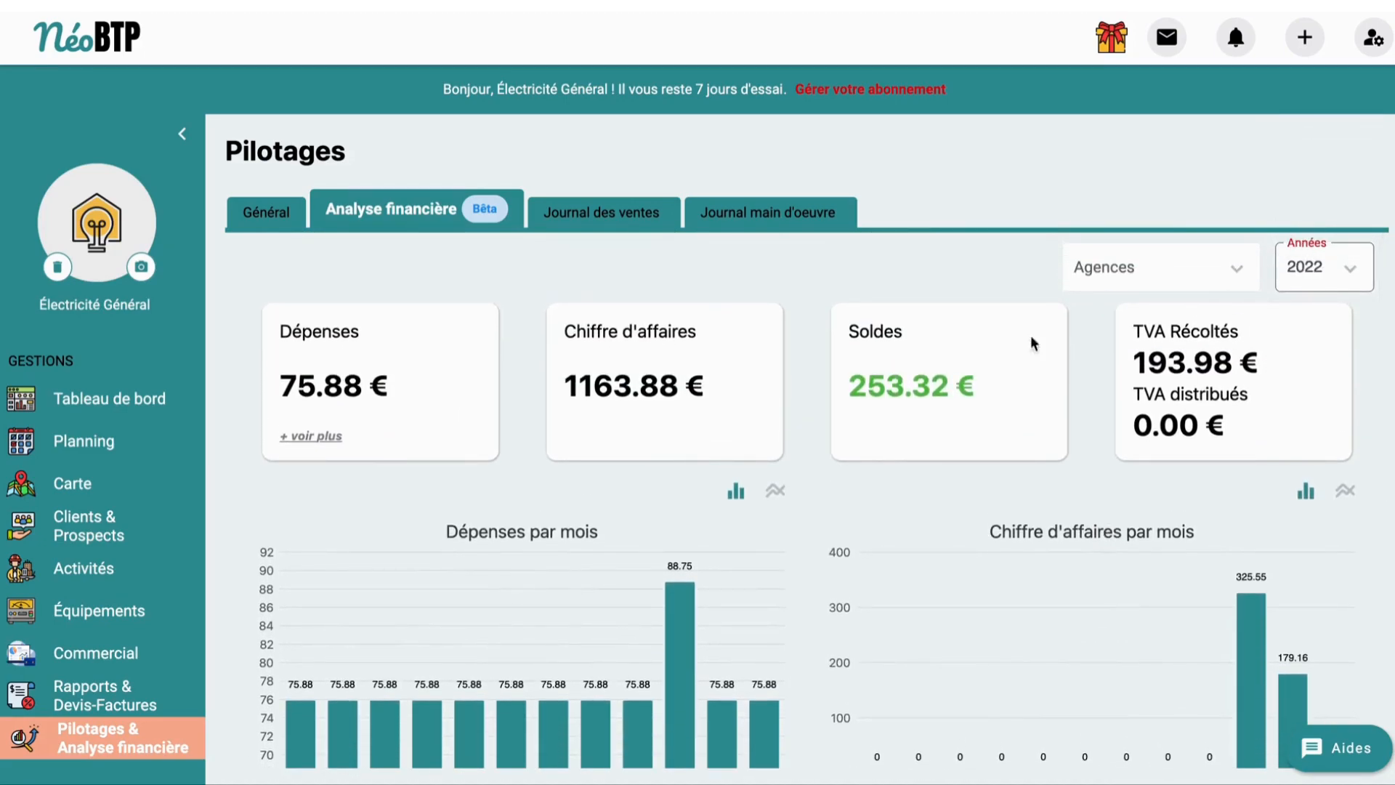
# - Review the 2022 expense and turnover charts together with the company rating criteria in the financial analysis
pyautogui.scroll(-1, 995, 433)
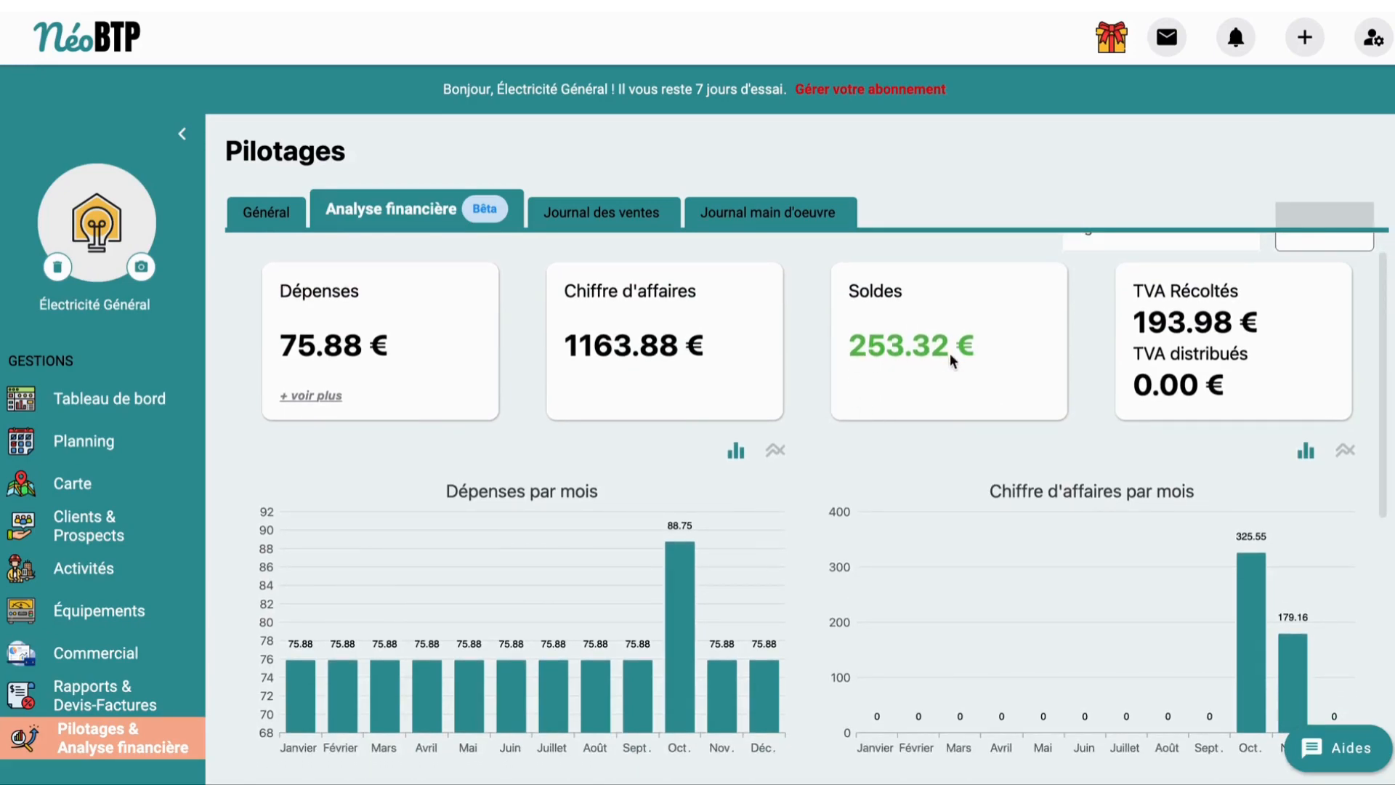
pyautogui.scroll(-5, 921, 517)
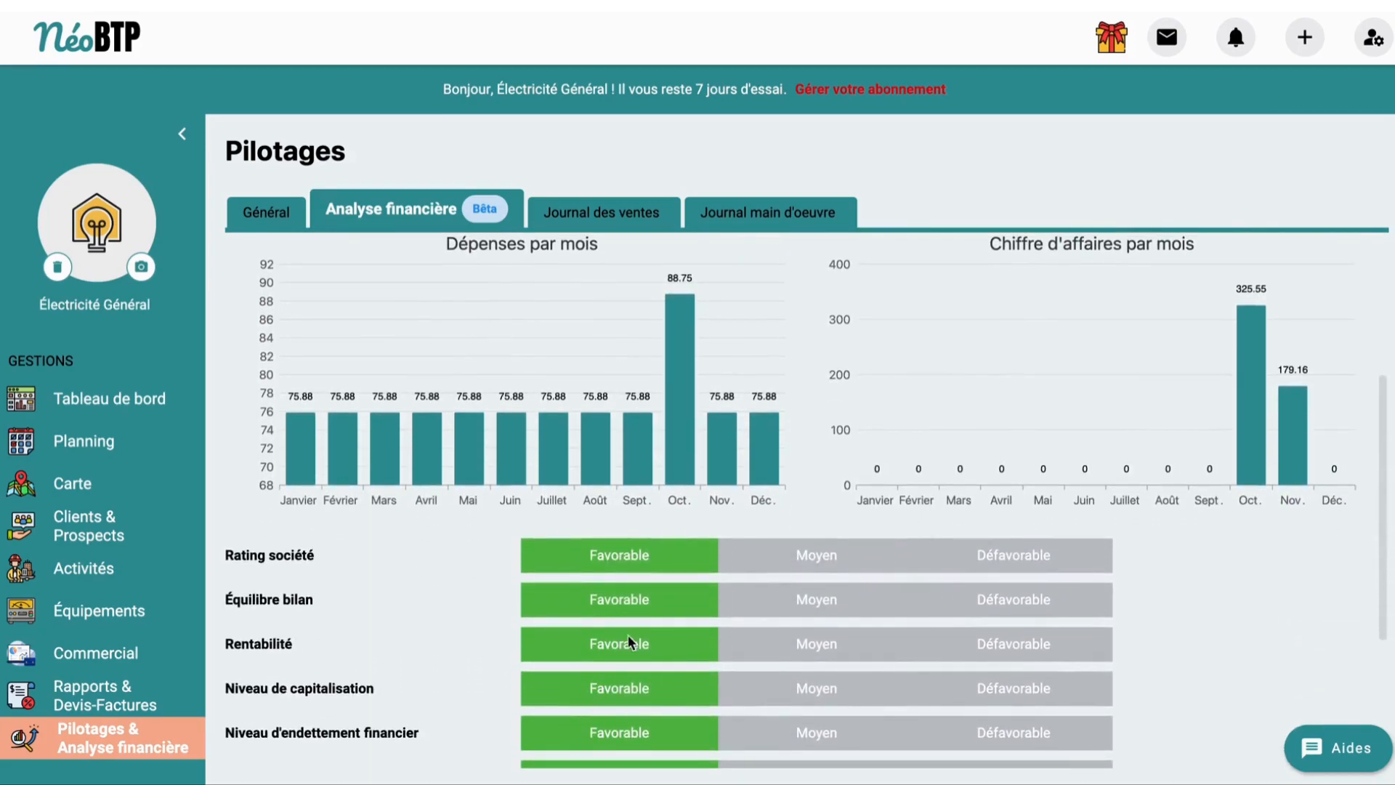
pyautogui.scroll(4, 801, 517)
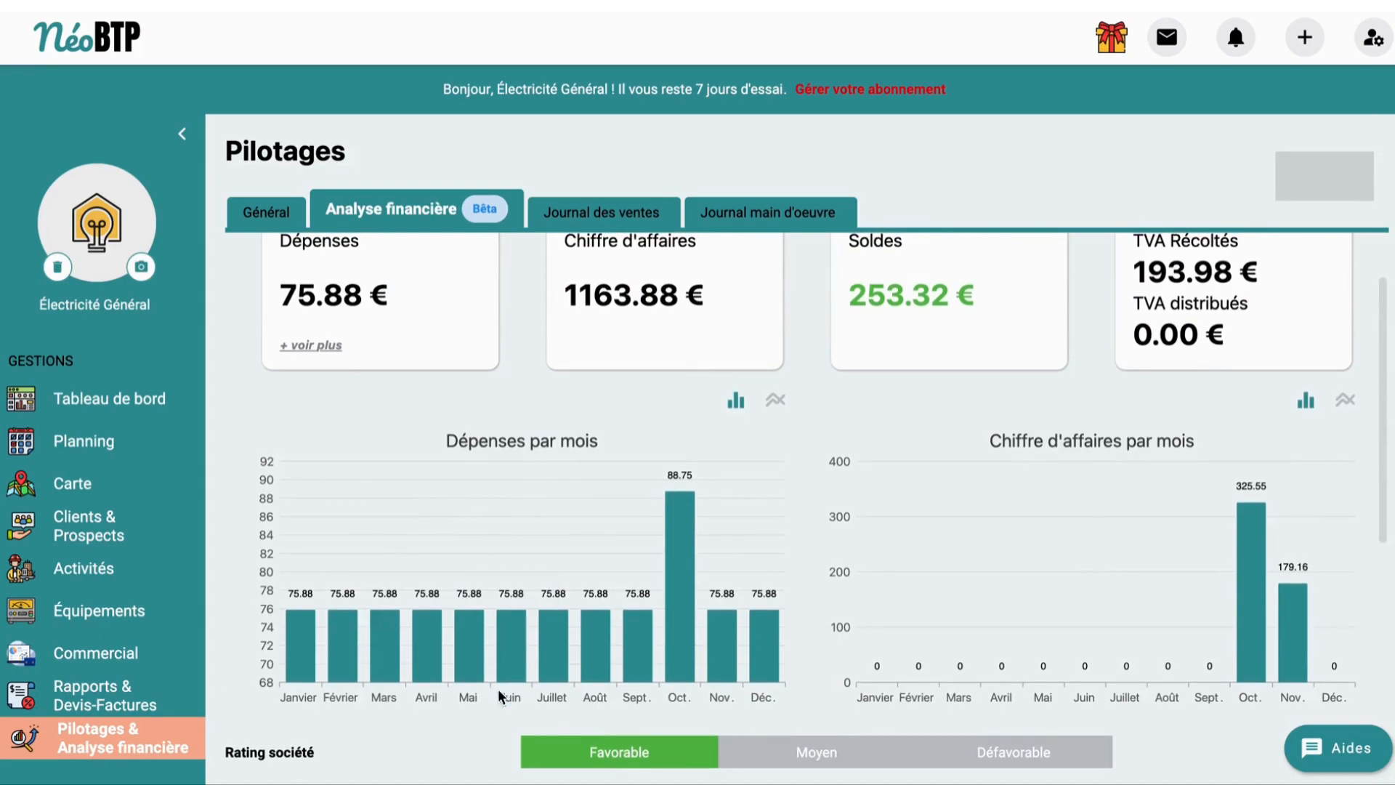
pyautogui.scroll(2, 799, 567)
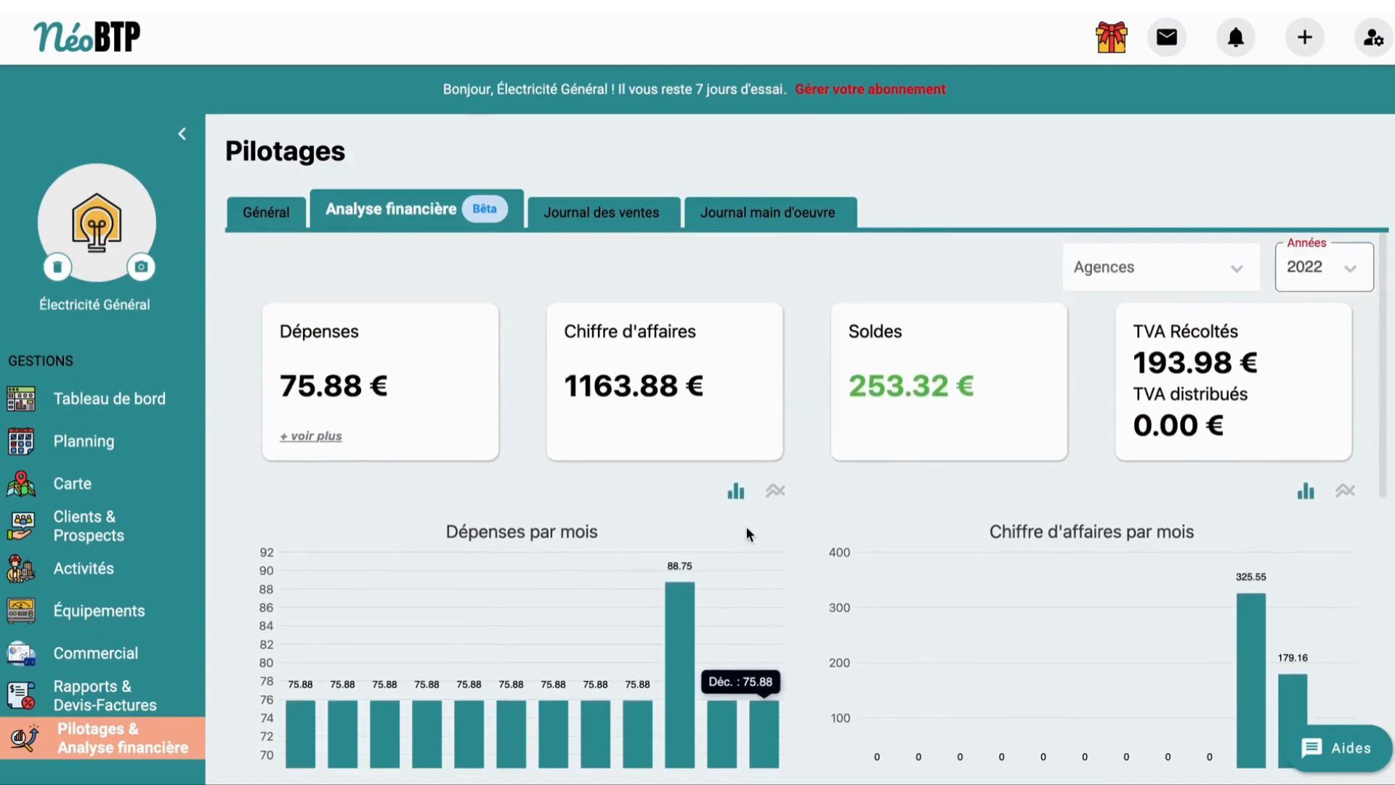
# - Open the Journal des ventes and the Journal main d'oeuvre and look over their product and labour tables
pyautogui.click(619, 223)
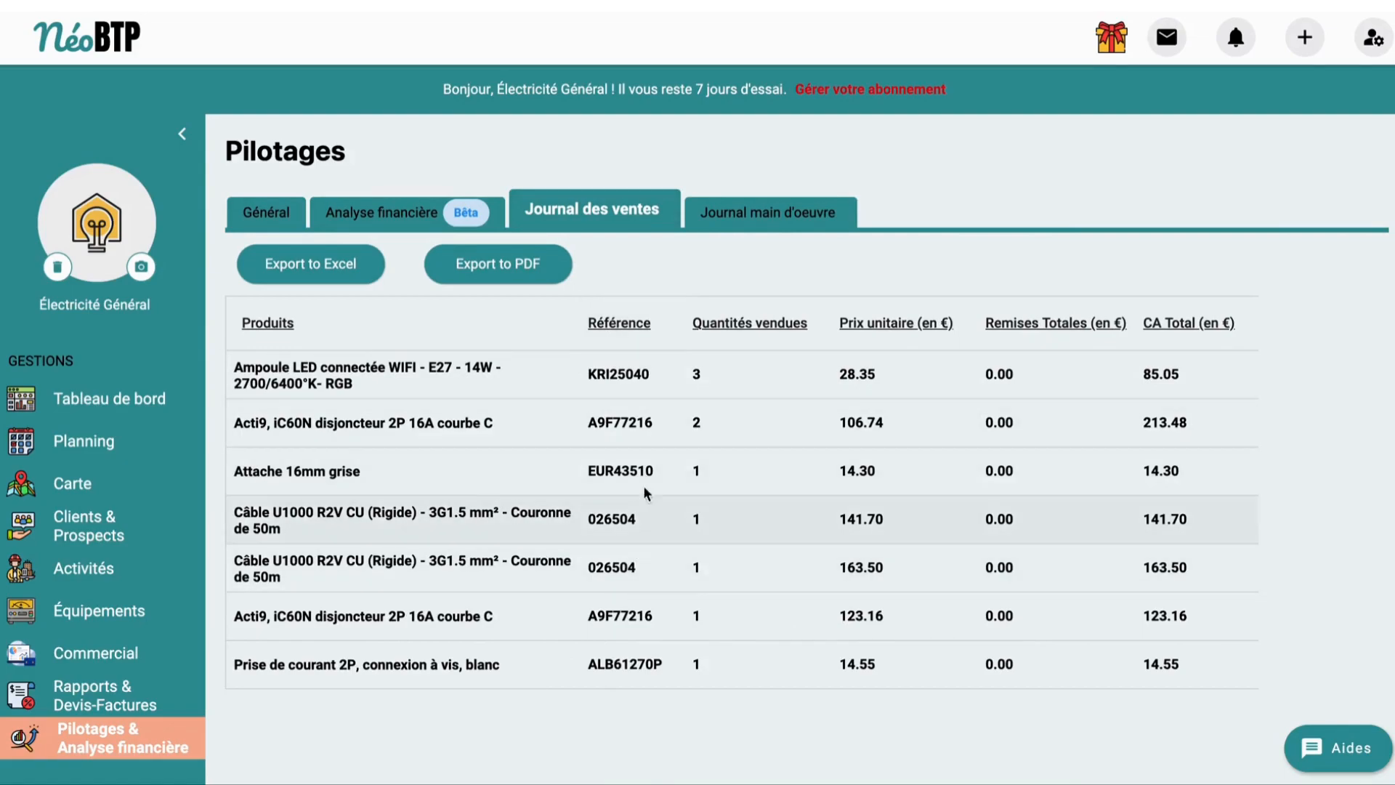
pyautogui.click(742, 218)
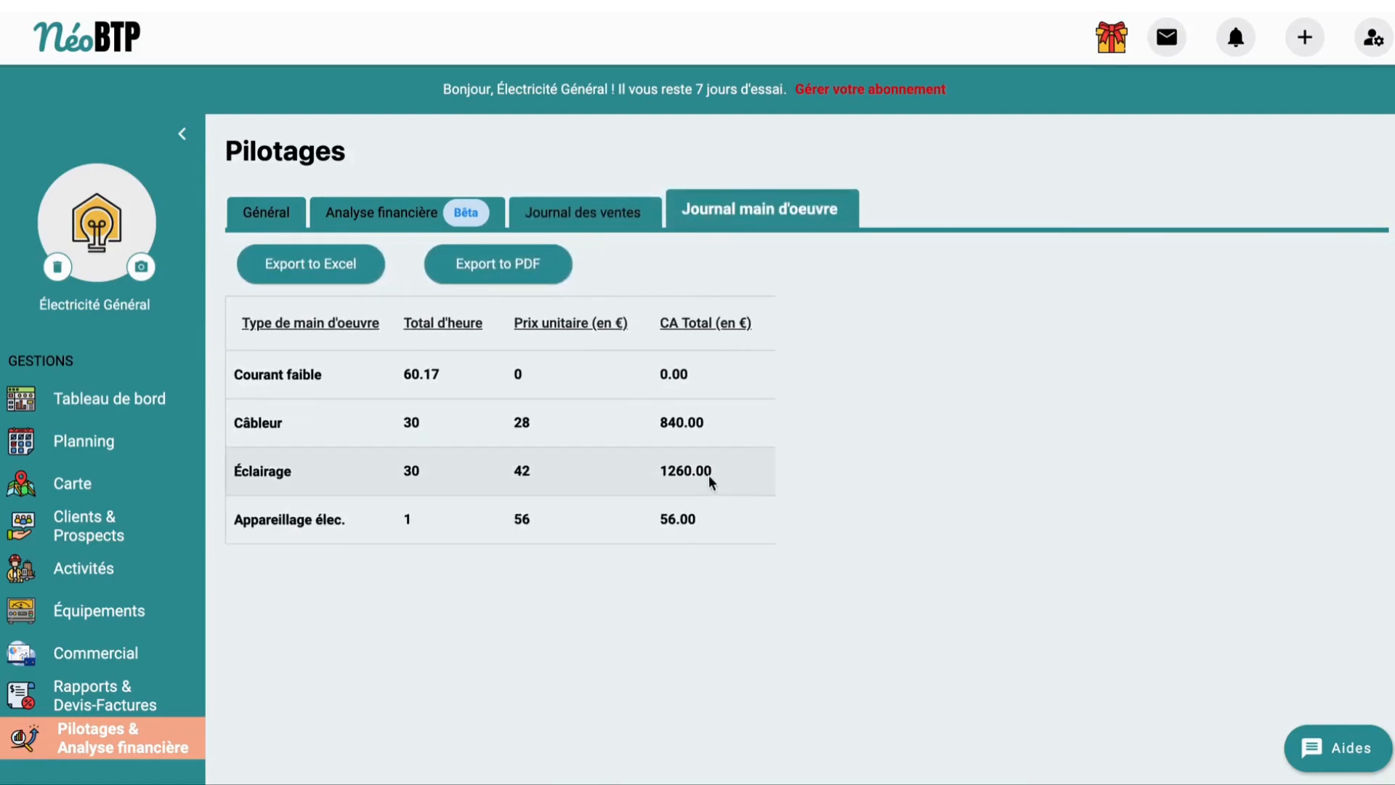
# - Open Modules & Extensions and look over the available modules with their setup and monthly prices
pyautogui.scroll(-4, 117, 515)
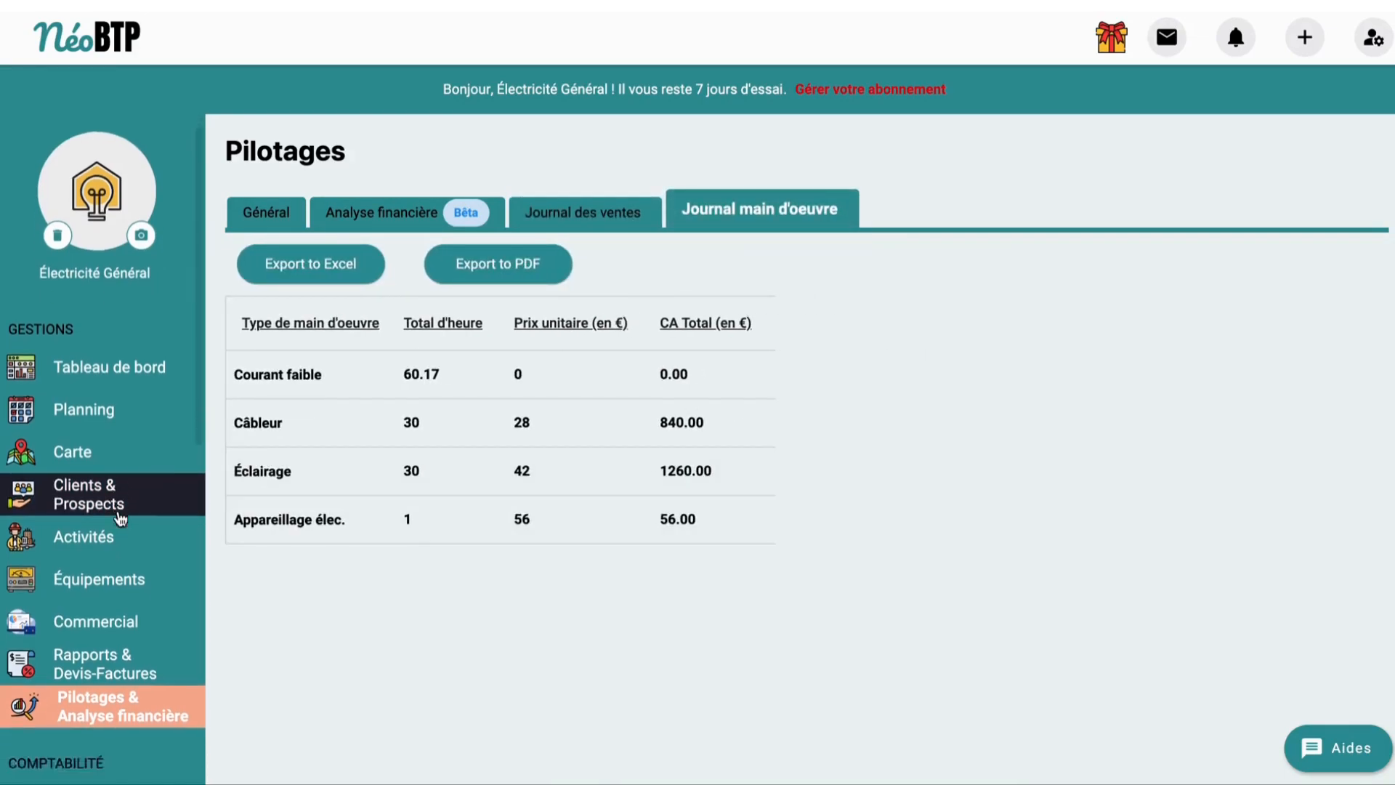
pyautogui.scroll(-1, 117, 508)
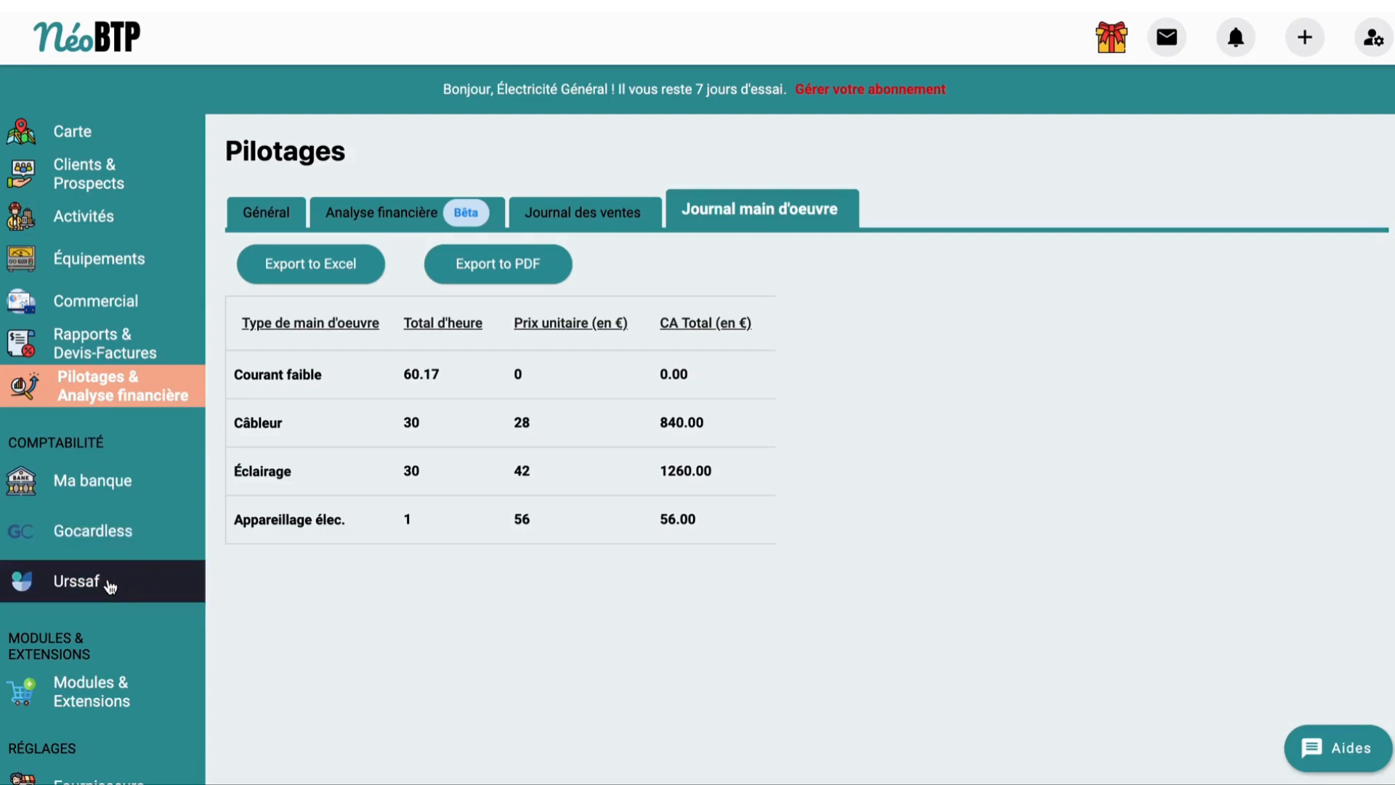
pyautogui.scroll(-3, 109, 581)
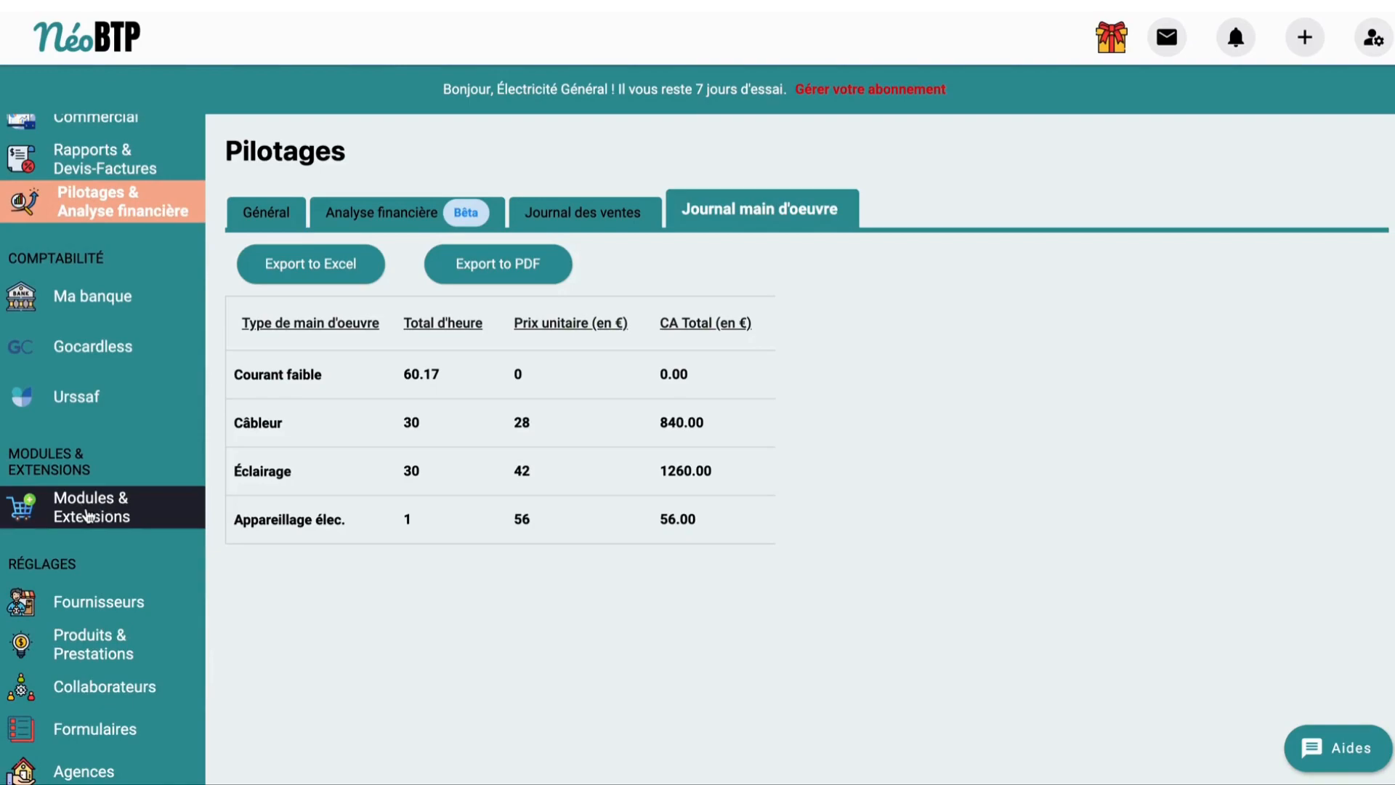
pyautogui.scroll(-1, 86, 516)
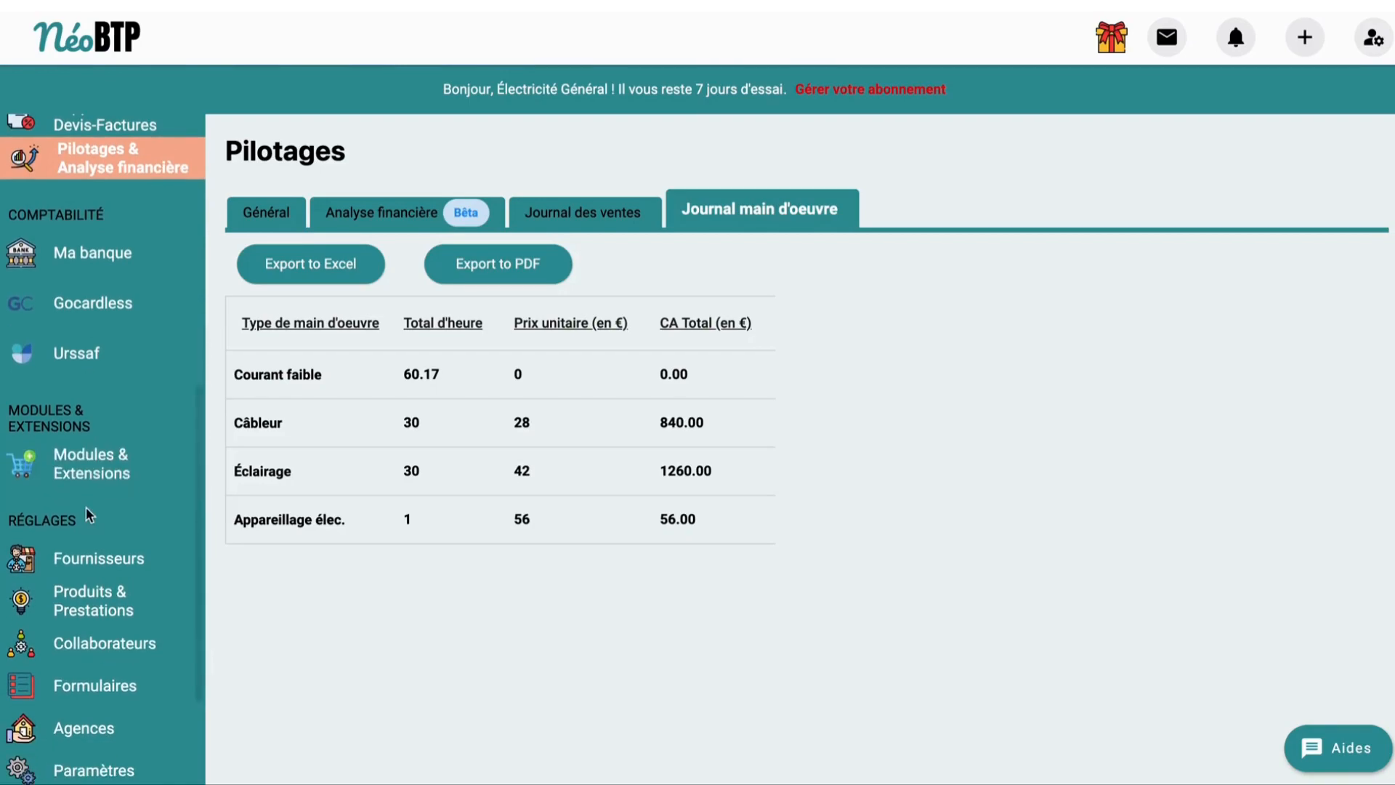
pyautogui.click(104, 468)
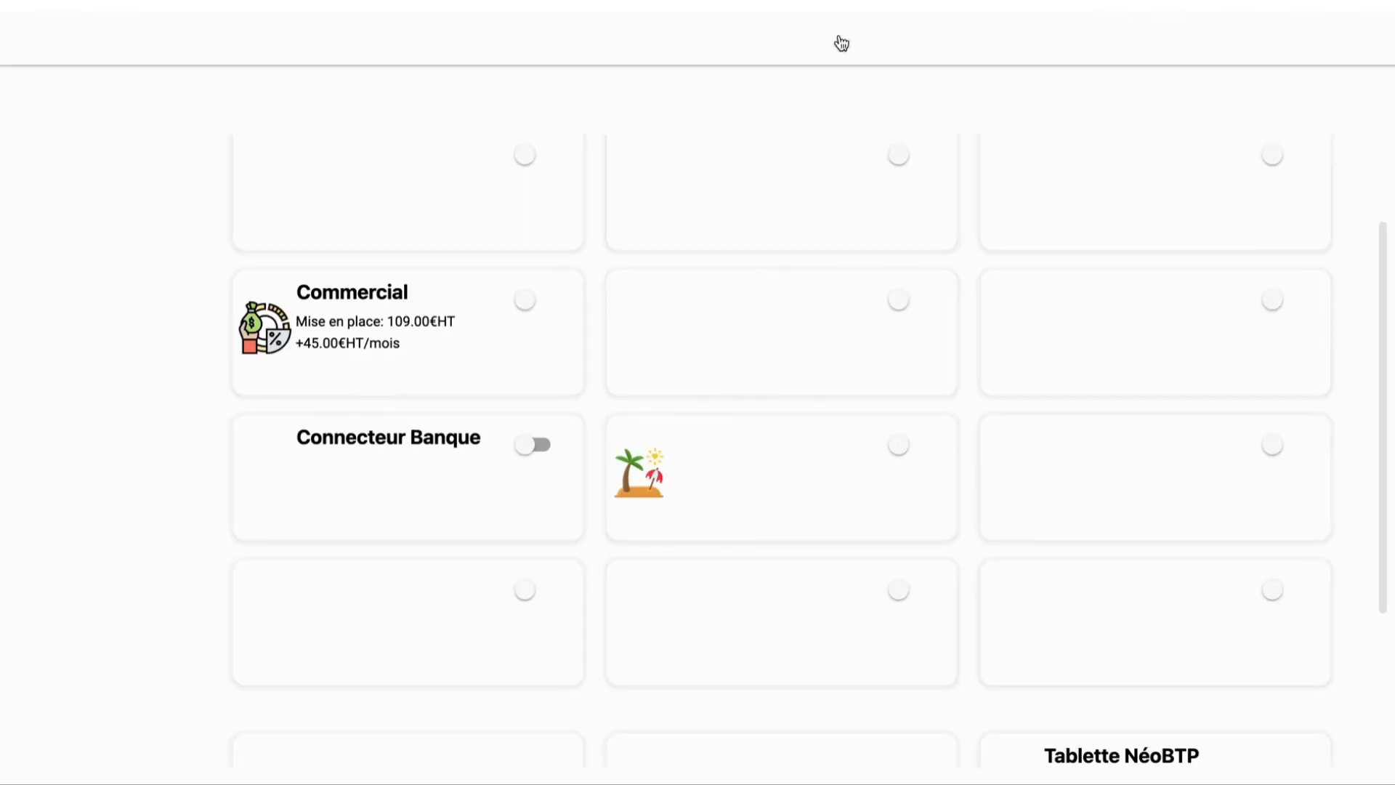
pyautogui.moveTo(1283, 359)
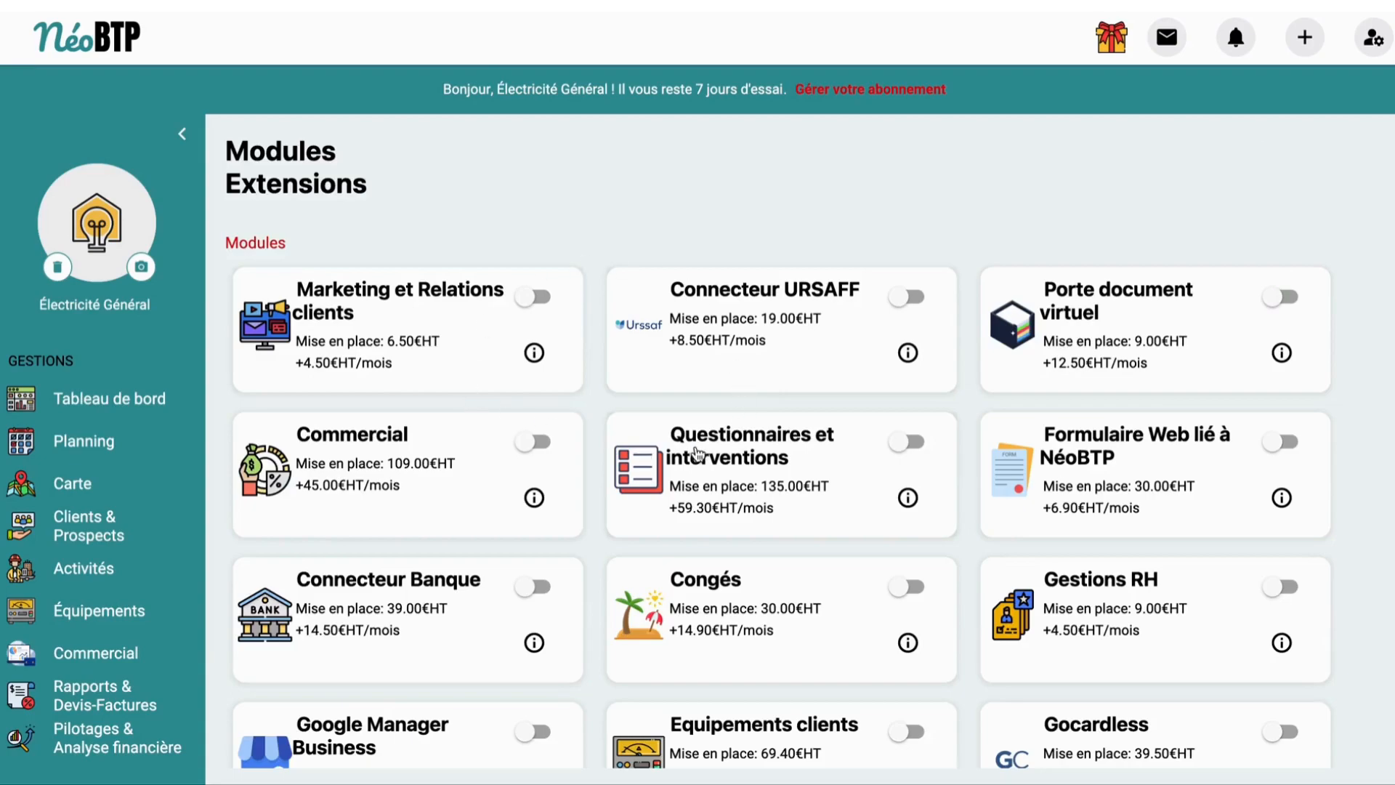
pyautogui.click(552, 438)
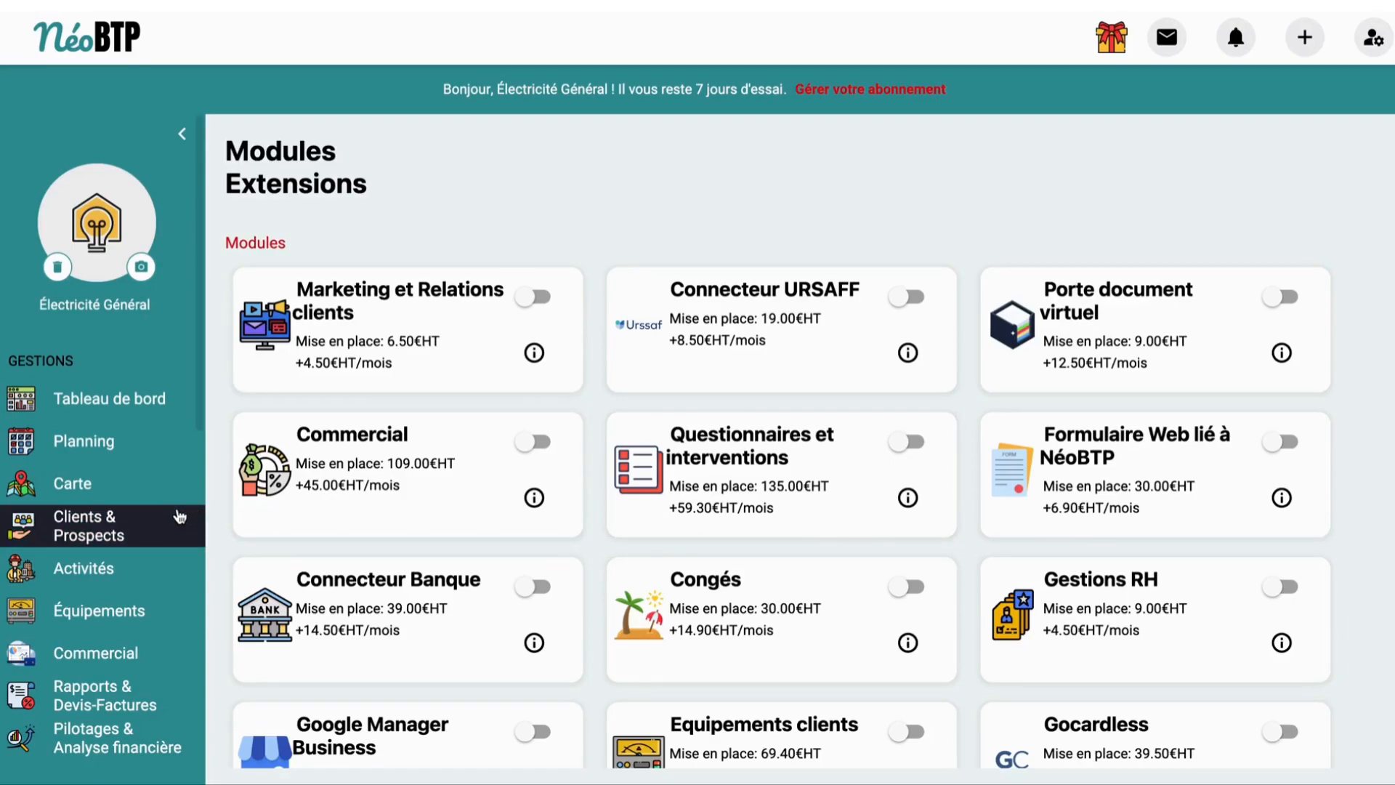
# - Open Produits & Prestations in the settings and look over the product categories
pyautogui.scroll(-5, 182, 512)
pyautogui.scroll(-4, 176, 507)
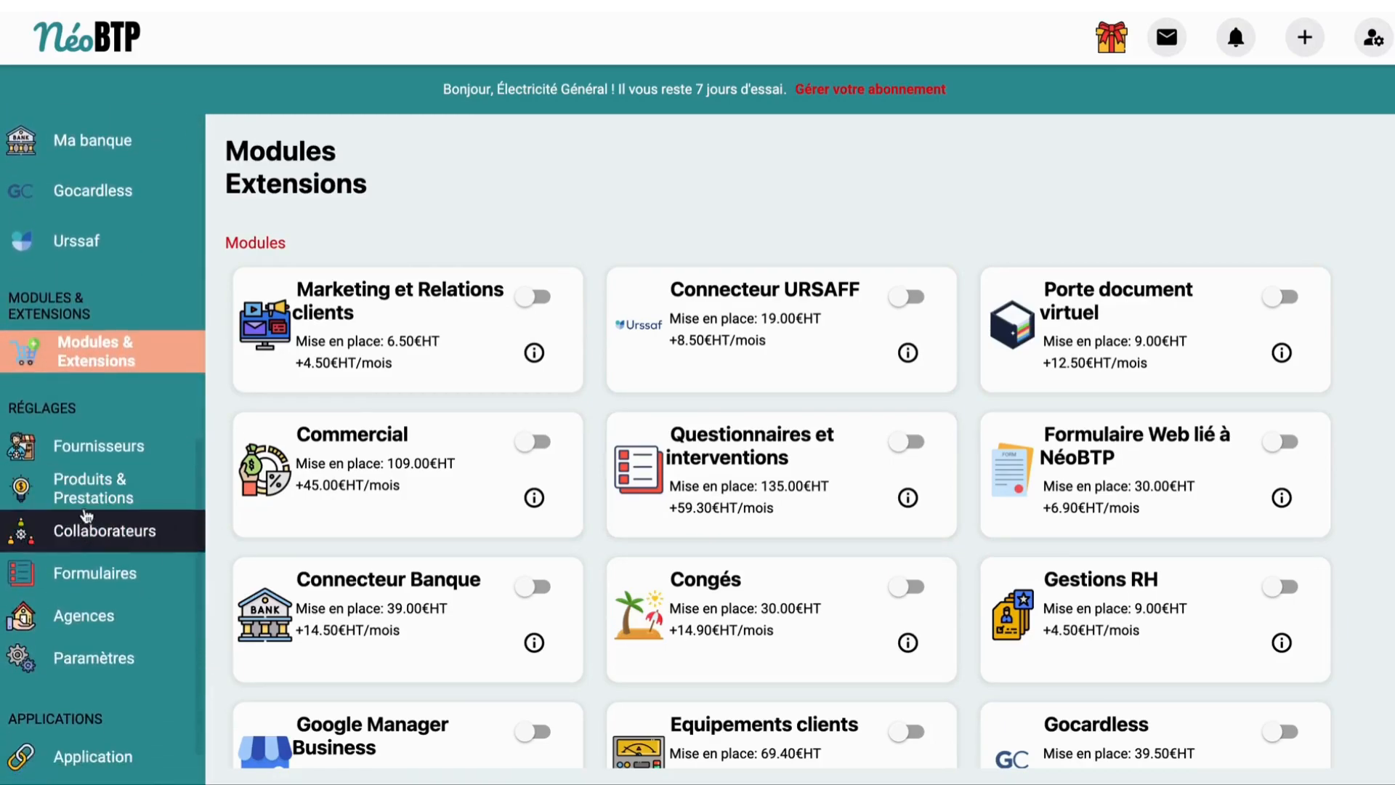
pyautogui.click(85, 490)
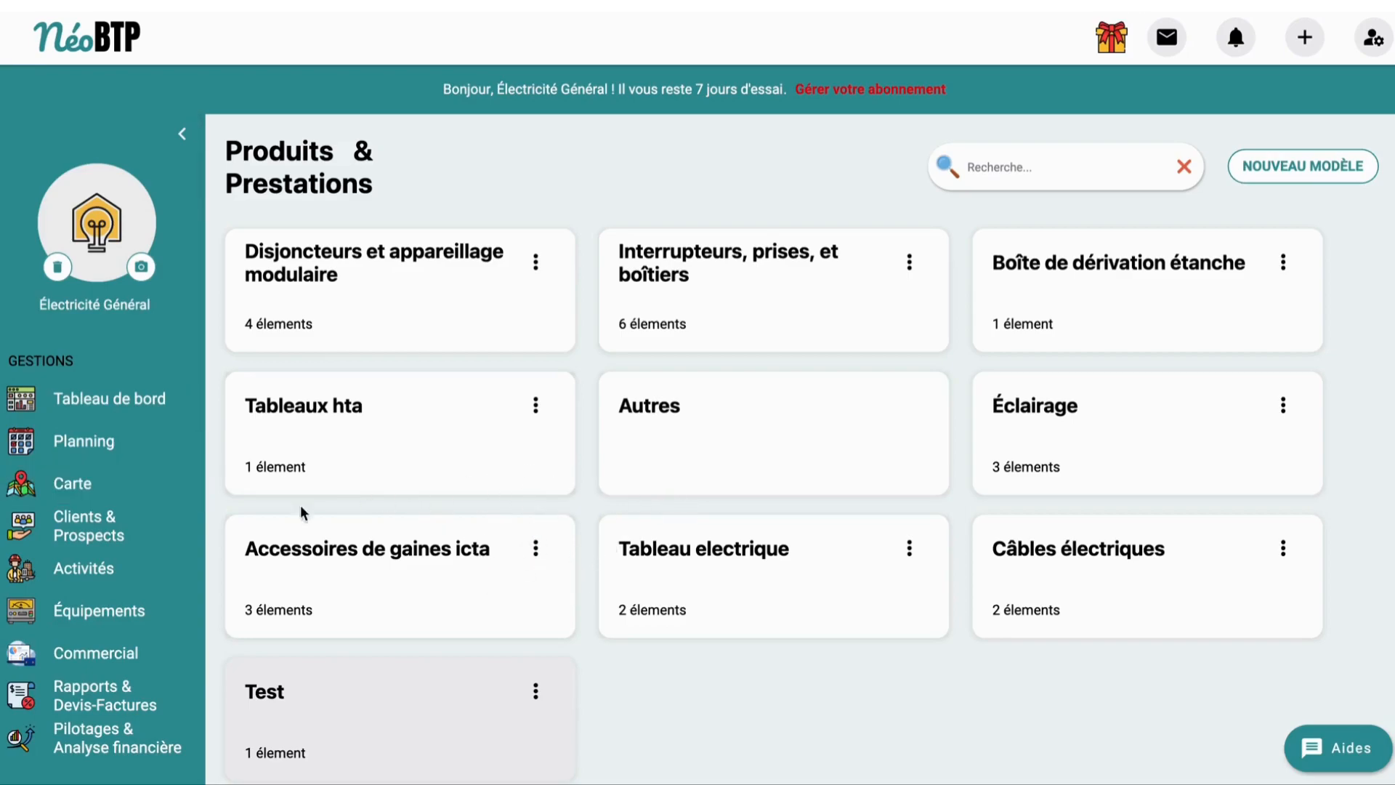
# - Look through the remaining settings sections, from Collaborateurs and Formulaires to Agences and Paramètres
pyautogui.scroll(-1, 94, 596)
pyautogui.scroll(-6, 92, 599)
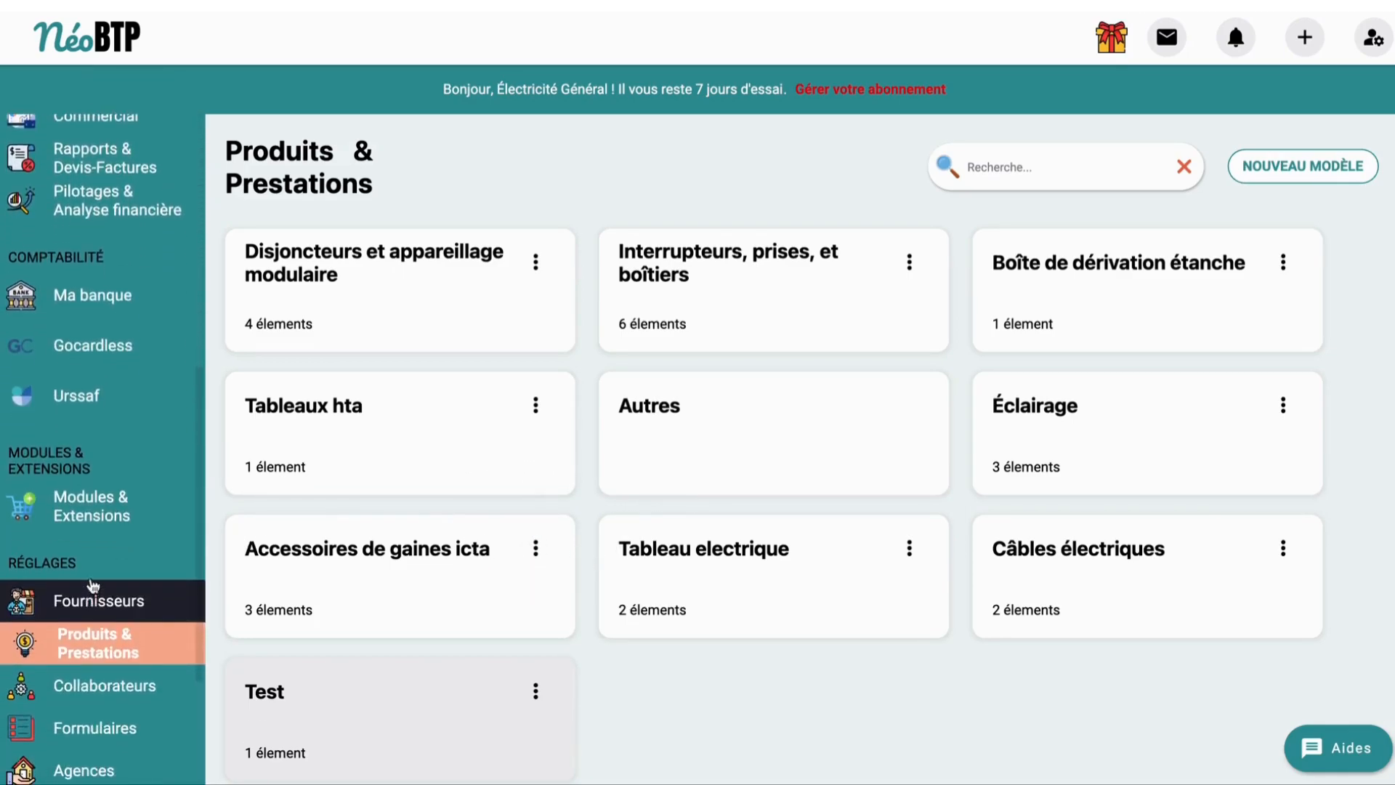
pyautogui.scroll(-2, 91, 601)
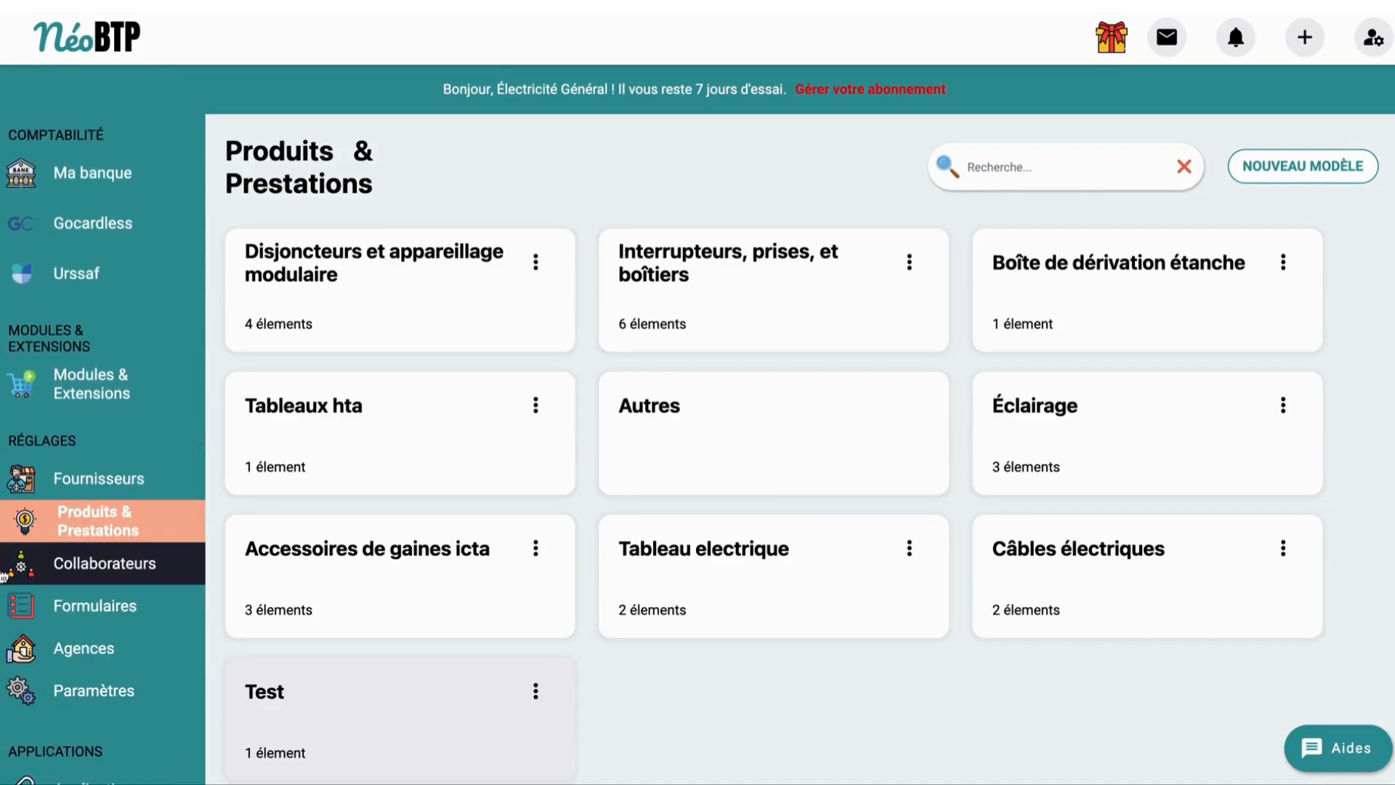
pyautogui.scroll(-2, 3, 576)
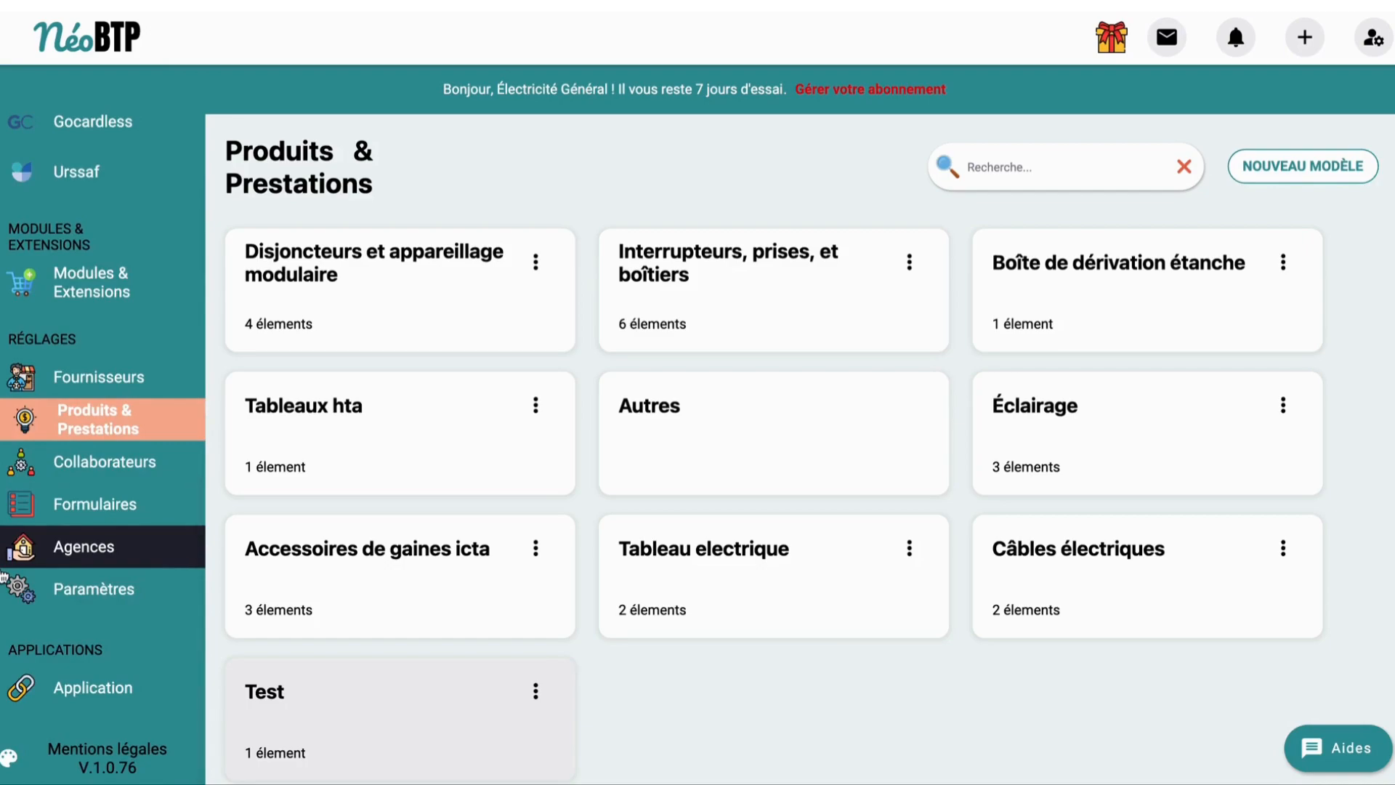